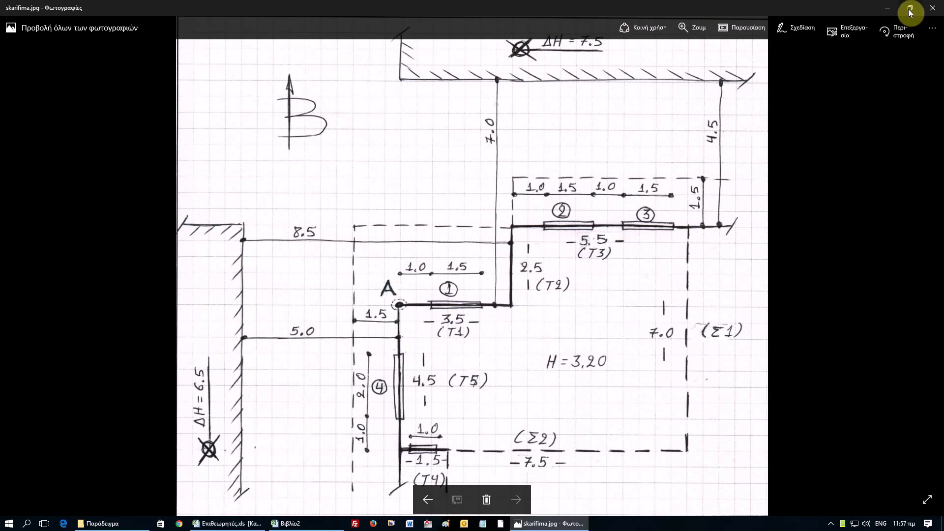
# - Shrink the floor plan sketch to a smaller window, start the KENAK tool and place its window beside the sketch
pyautogui.click(911, 8)
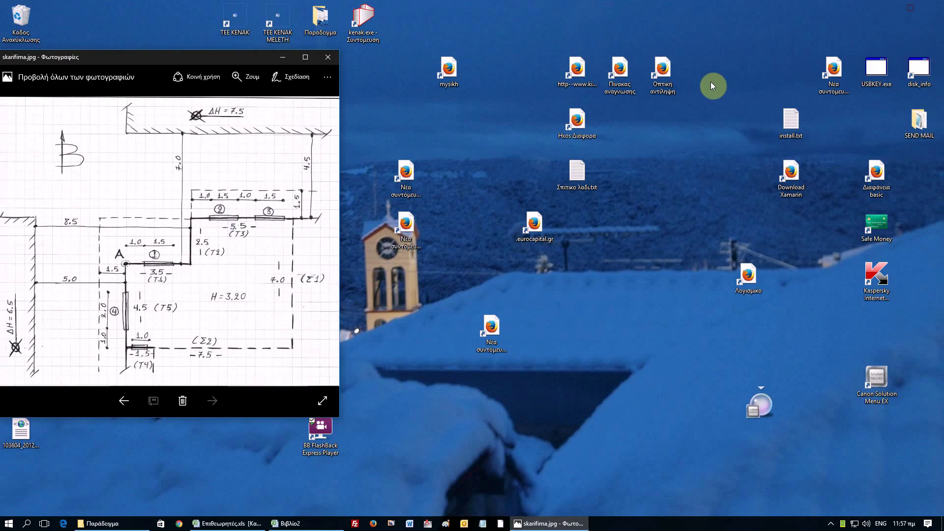
pyautogui.doubleClick(359, 23)
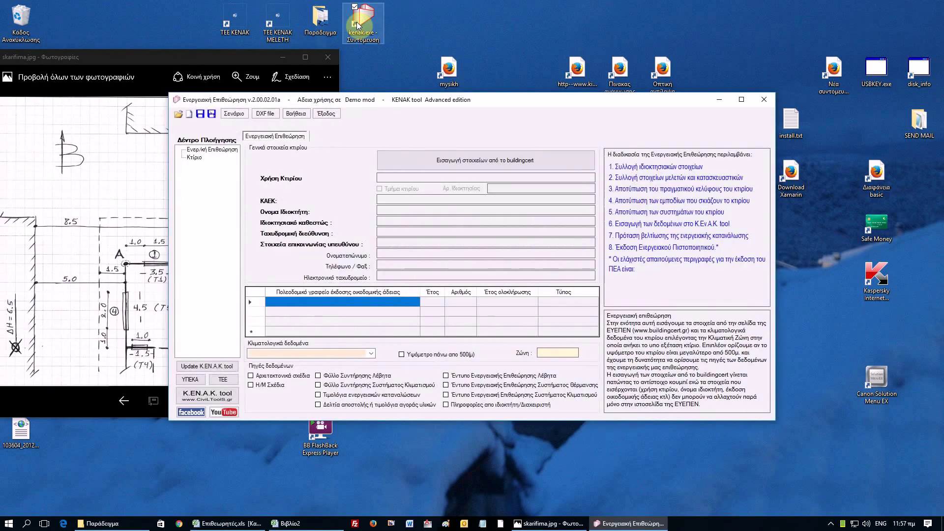
pyautogui.moveTo(435, 98); pyautogui.dragTo(598, 55)
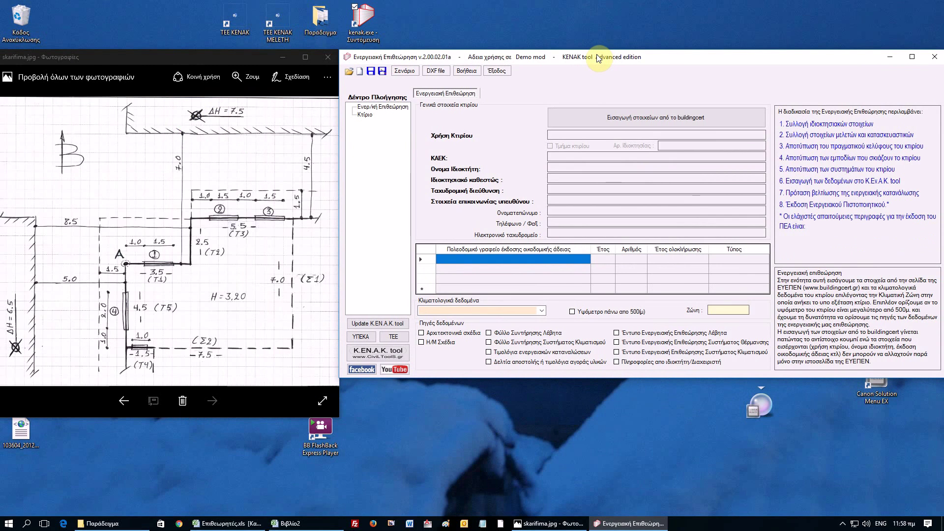
# - Import the building's general data from the buildingcert file x103604_2012.xml
pyautogui.click(663, 117)
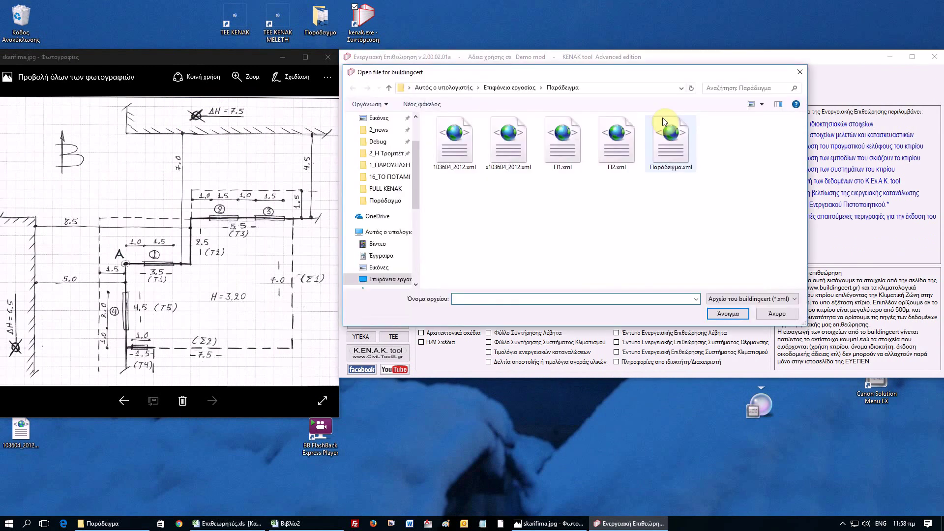
pyautogui.doubleClick(520, 148)
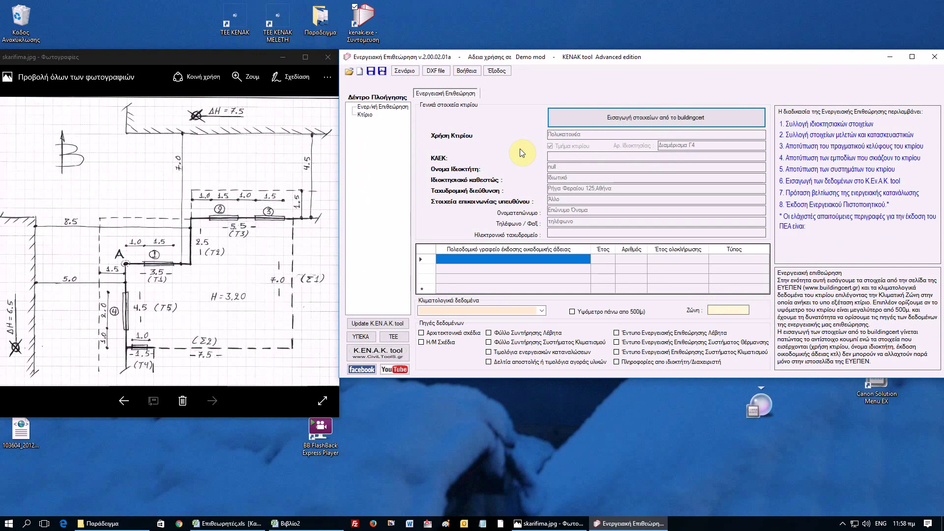
# - Set the climate location to Αθήνα (Ν. Φιλαδέλφεια) and mark Πληροφορίες από ιδιοκτήτη/Διαχειριστή as a data source
pyautogui.click(510, 310)
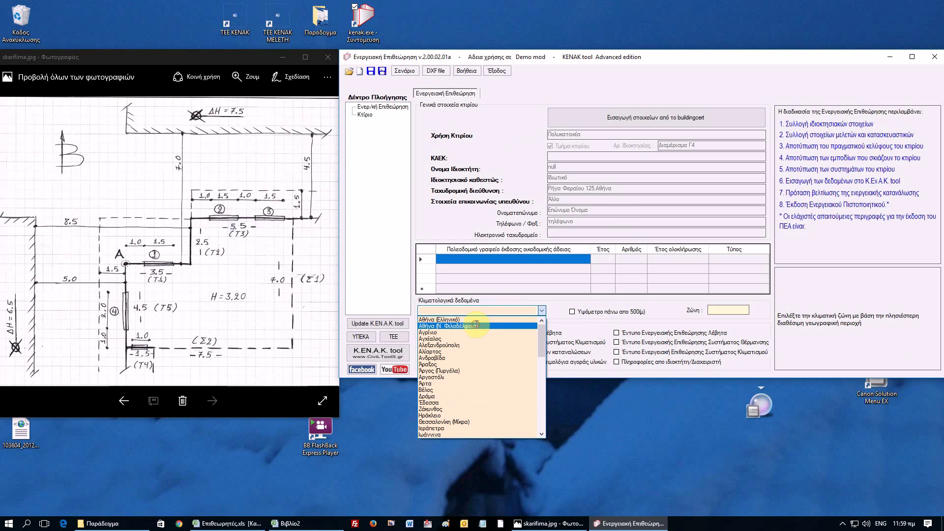
pyautogui.click(475, 325)
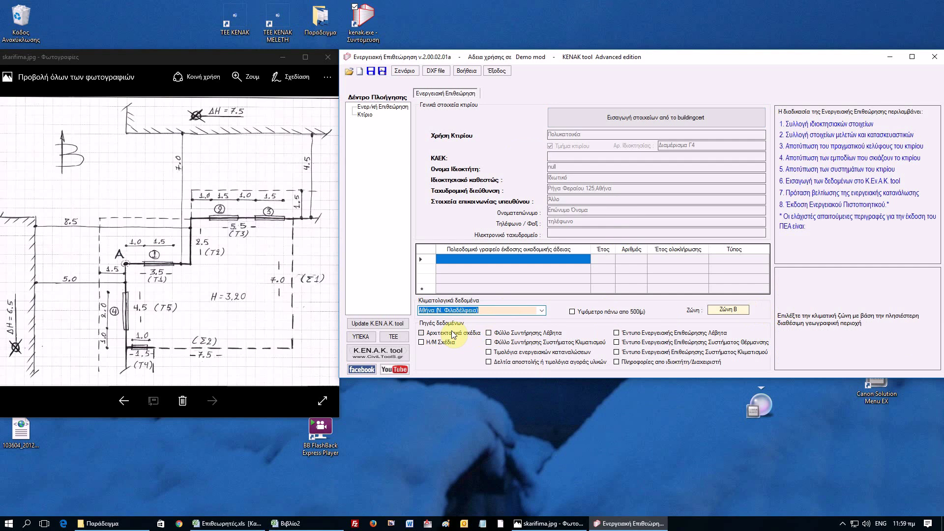
pyautogui.click(618, 362)
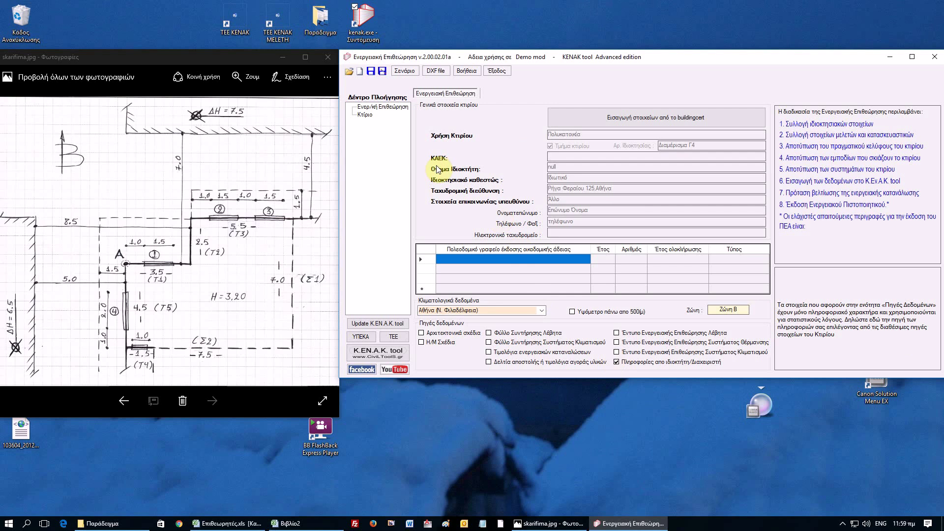
# - In the general data of Κτίριο, calculate the area from 7,5 × 7 and -3,5 × 2,5 and insert it as Συνολική Επιφάνεια
pyautogui.click(368, 114)
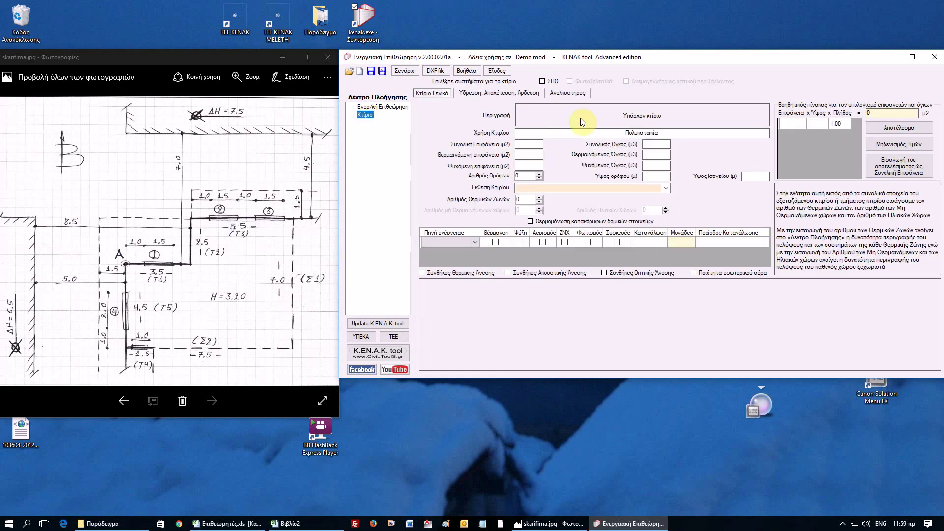
pyautogui.click(579, 134)
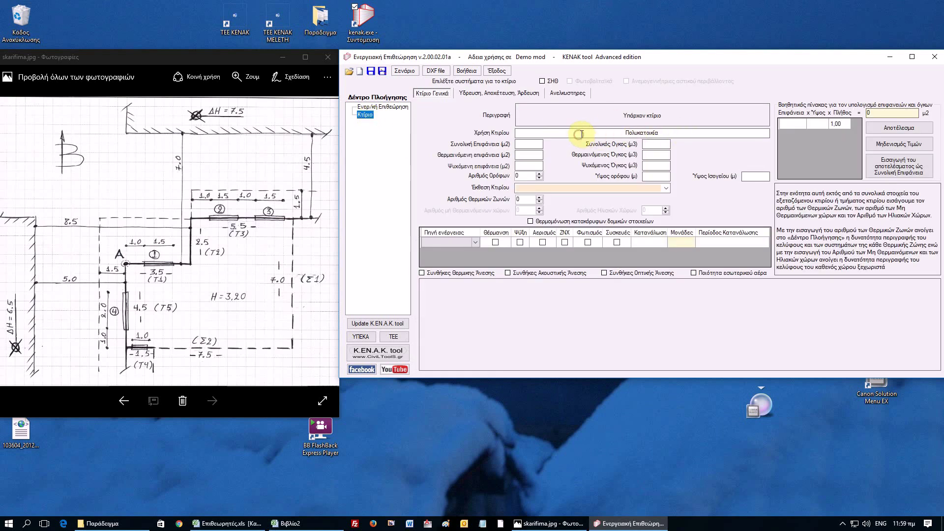
pyautogui.moveTo(581, 134); pyautogui.dragTo(711, 132)
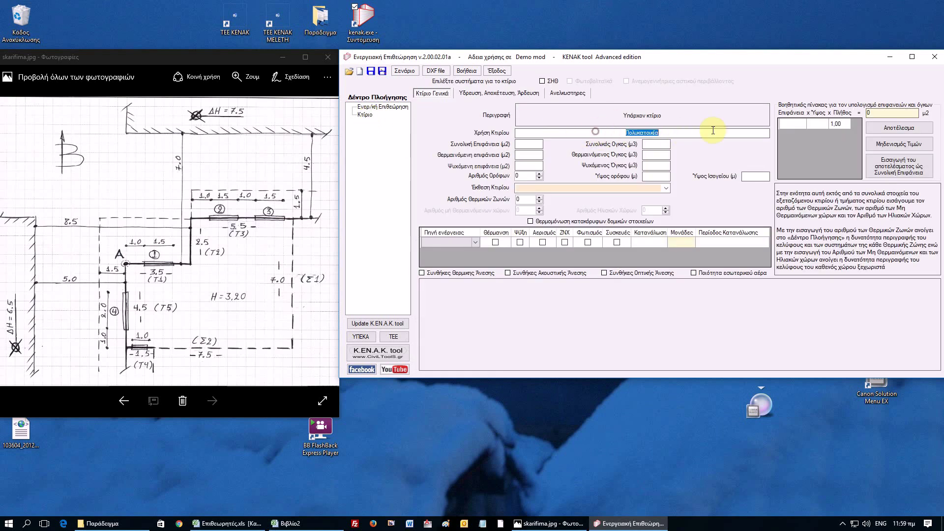
pyautogui.click(523, 143)
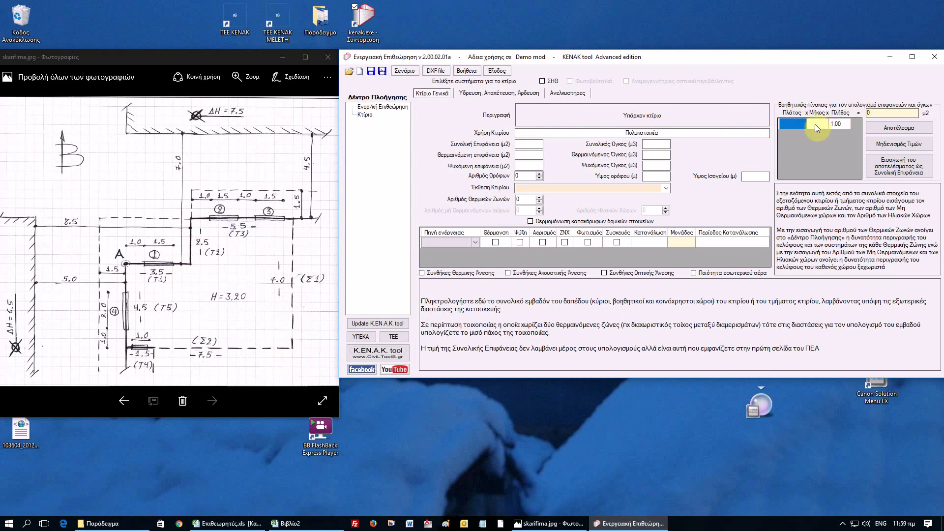
pyautogui.write('7,')
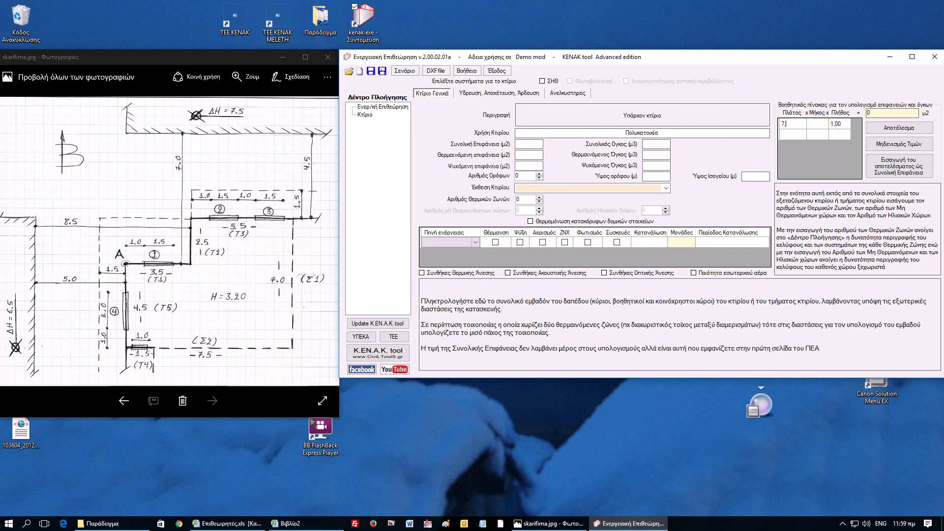
pyautogui.write('57')
pyautogui.press('Return')
pyautogui.write('-3,5 ')
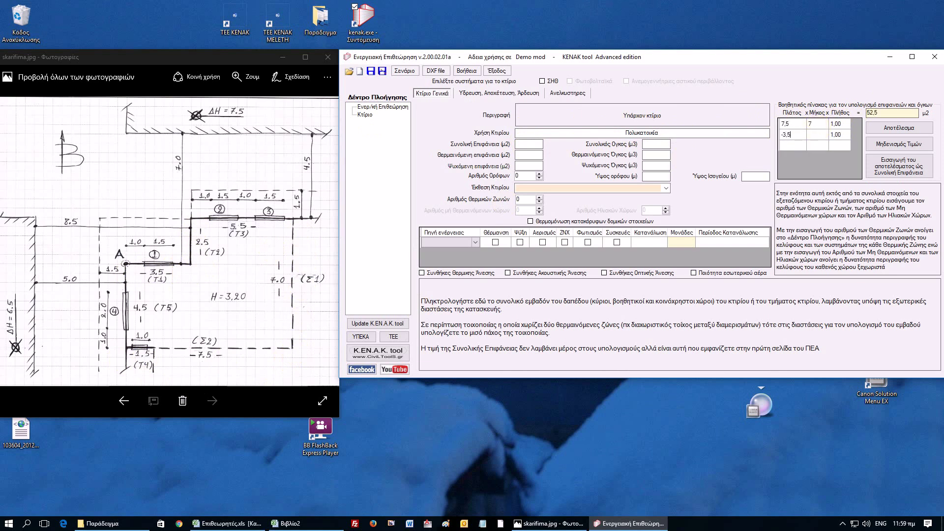
pyautogui.write('2,5')
pyautogui.press('Return')
pyautogui.click(527, 143)
pyautogui.click(901, 169)
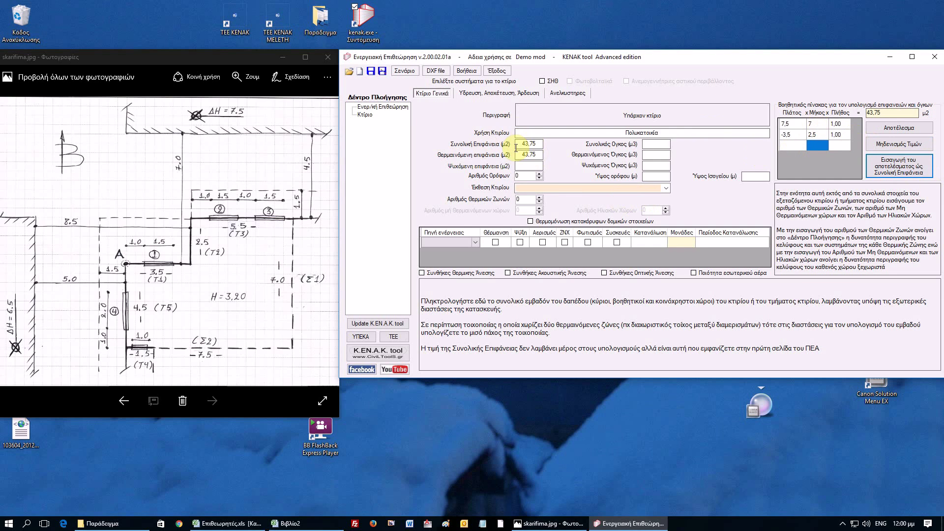
# - Reset the helper table, calculate 43,75 × 0,5 and insert the result as the cooled area (Ψυχόμενη επιφάνεια)
pyautogui.click(534, 167)
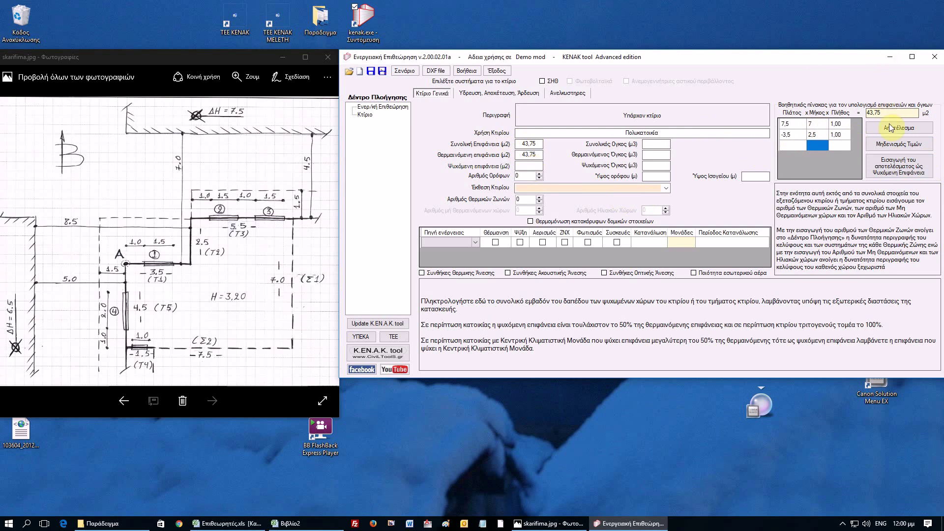
pyautogui.click(894, 144)
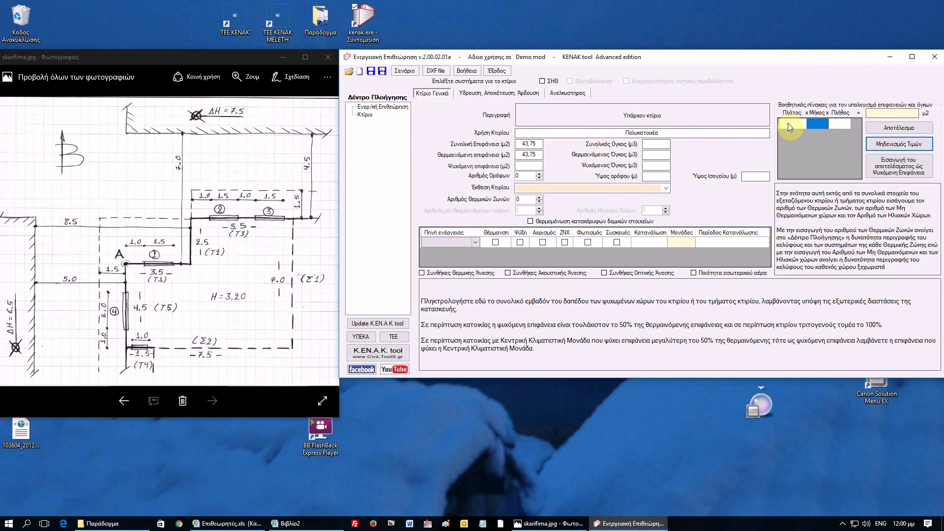
pyautogui.click(788, 123)
pyautogui.write('43,75')
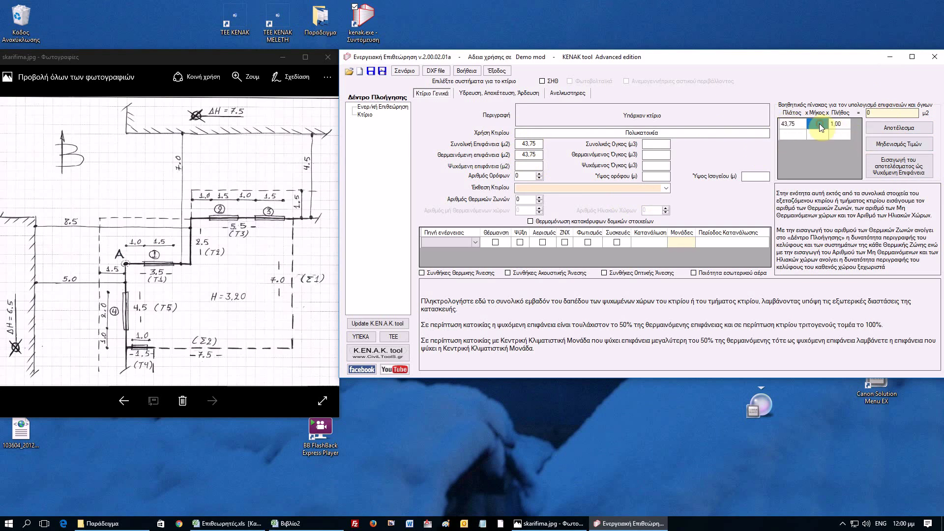
pyautogui.write('0,5')
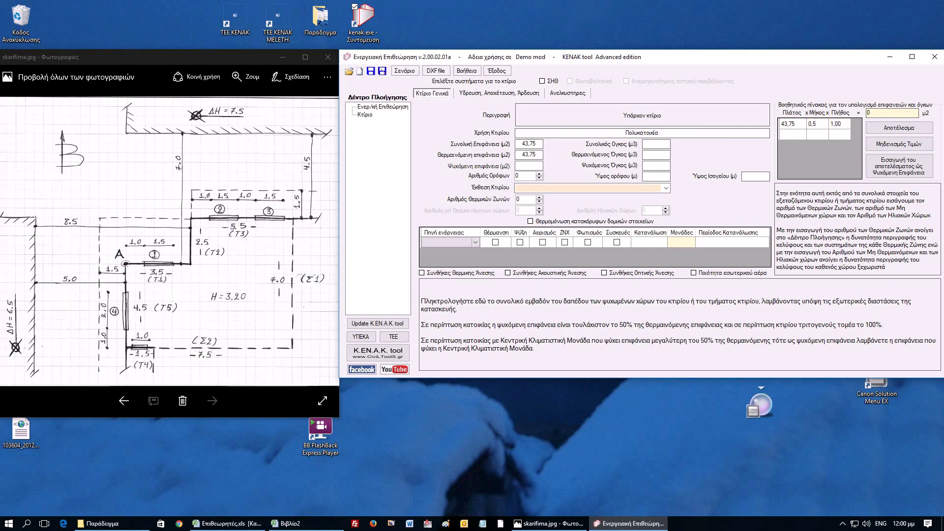
pyautogui.click(908, 128)
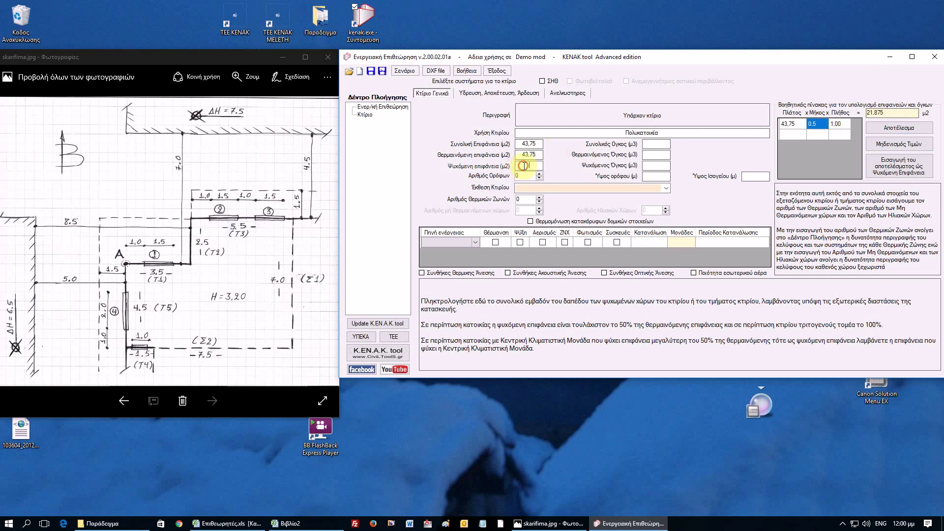
pyautogui.click(884, 166)
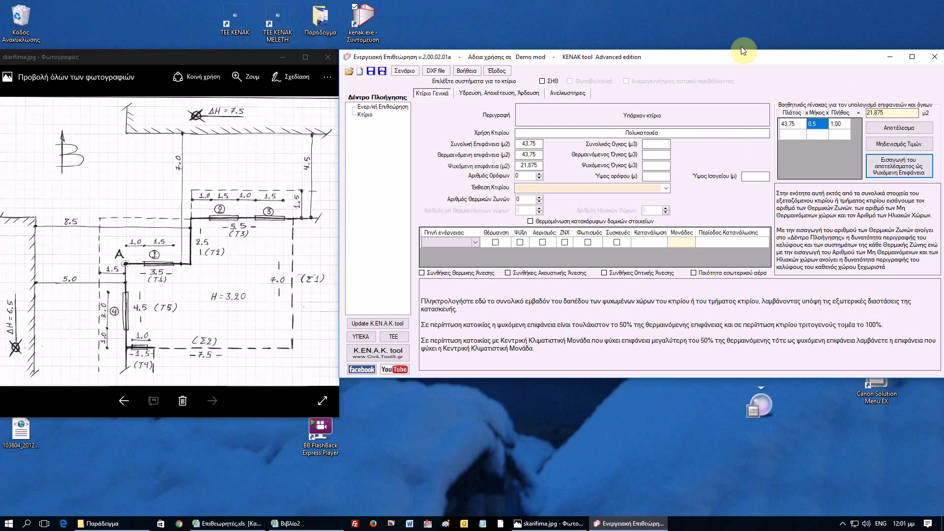
# - Set the number of floors to 5 and both the typical floor height and the ground floor height to 3,2 m
pyautogui.doubleClick(540, 175)
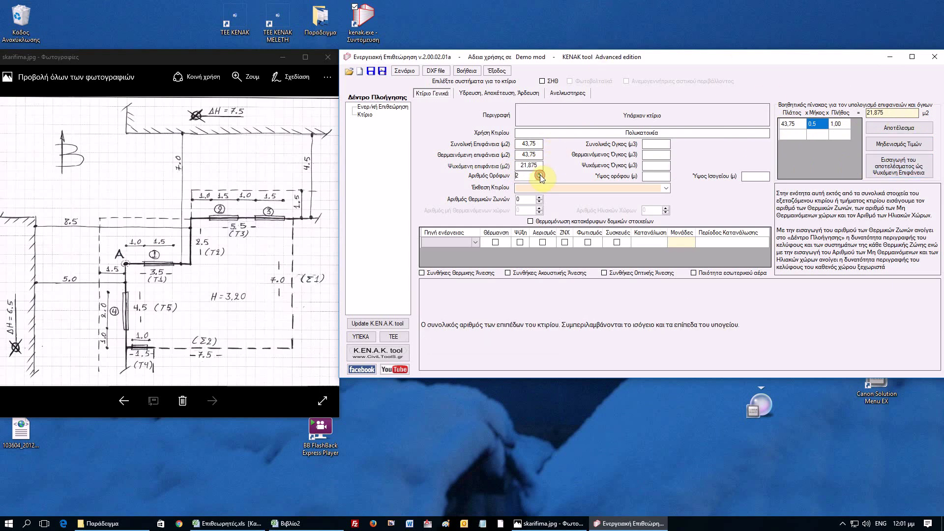
pyautogui.click(659, 176)
pyautogui.write('3,2')
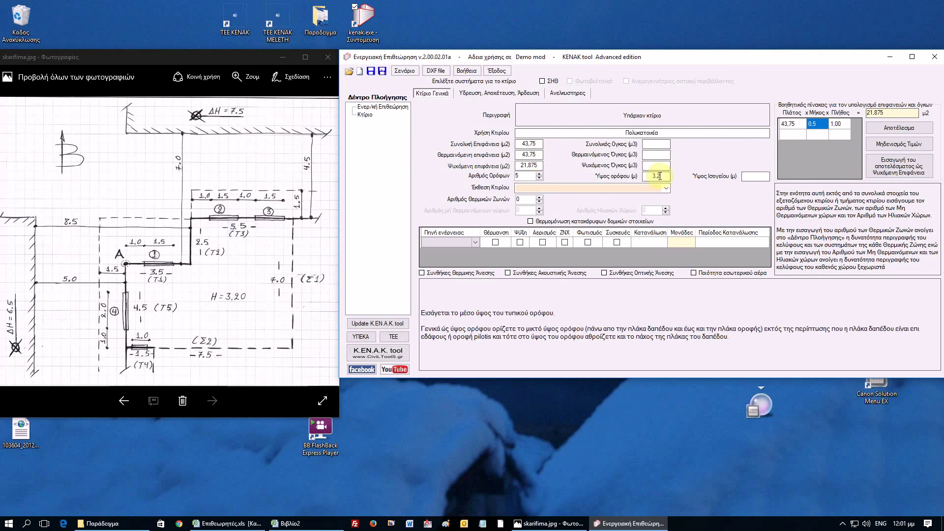
pyautogui.click(757, 177)
pyautogui.write('3,2')
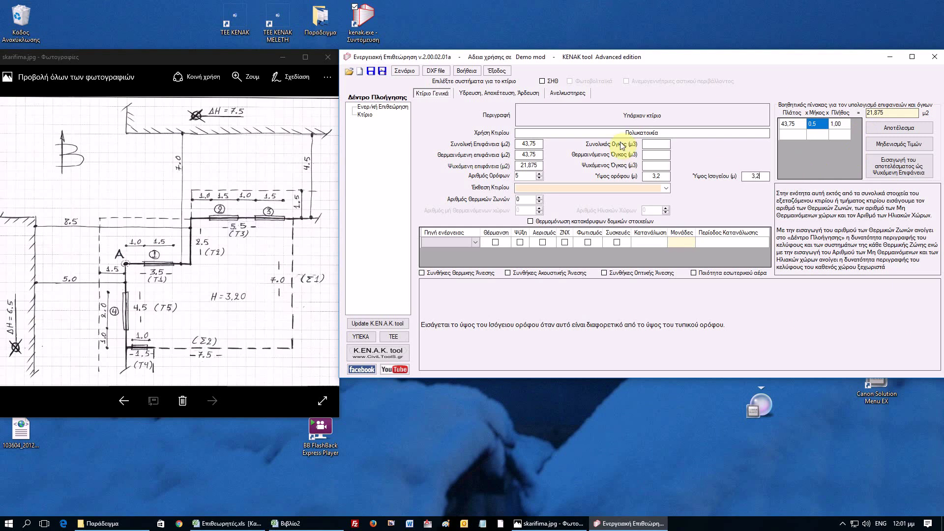
# - Reset the helper table, calculate 43,75 × 3,2 and insert the result as both the total volume and the heated volume
pyautogui.click(898, 144)
pyautogui.click(790, 124)
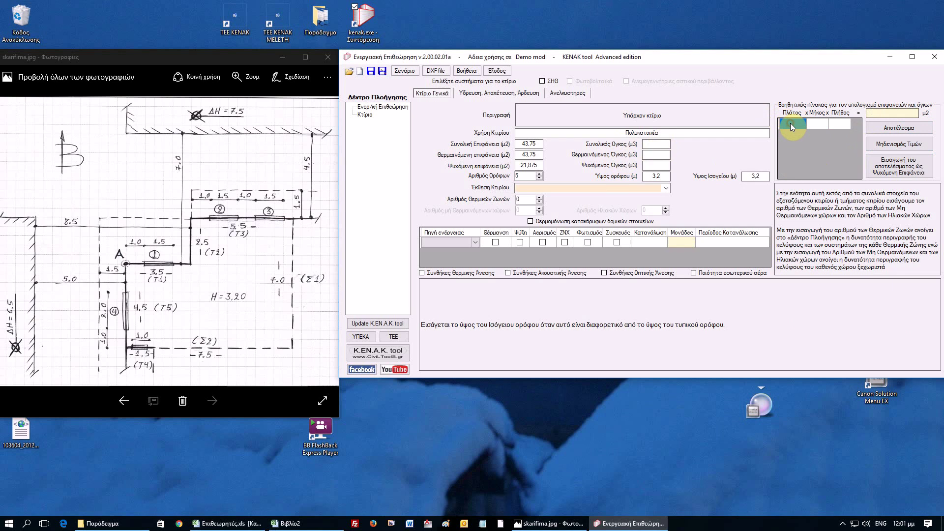
pyautogui.write('43,75')
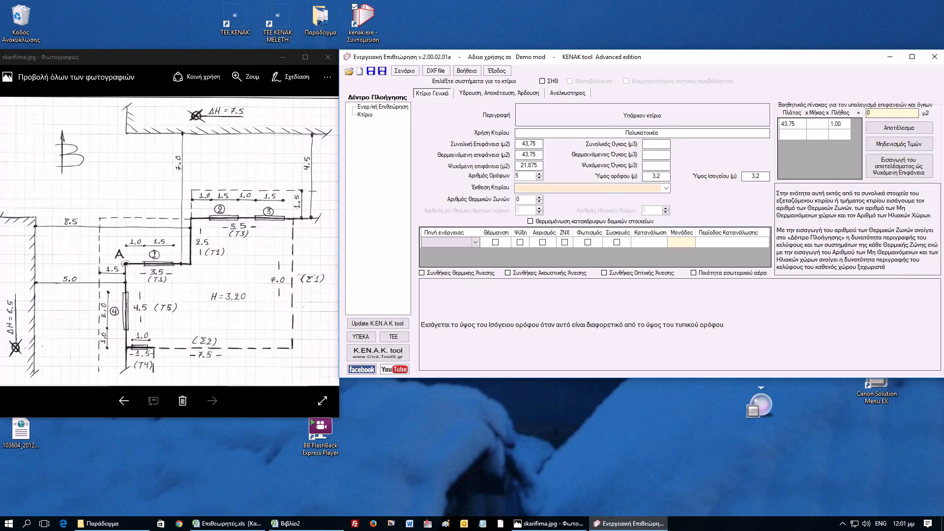
pyautogui.click(816, 127)
pyautogui.click(656, 144)
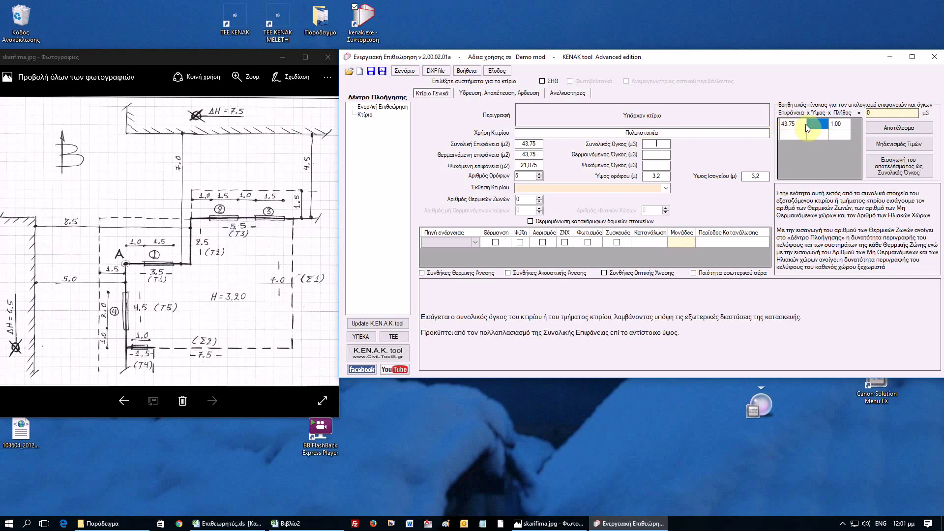
pyautogui.click(816, 126)
pyautogui.write('3,2')
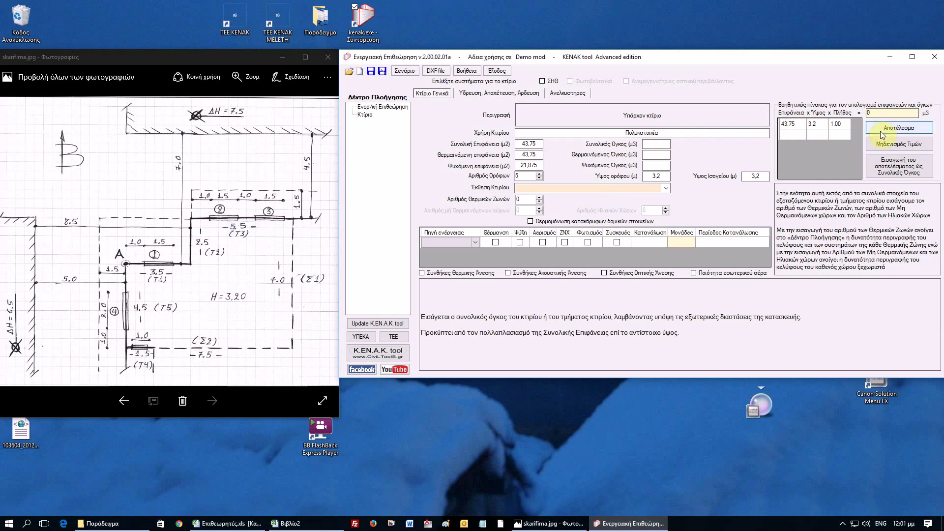
pyautogui.click(903, 129)
pyautogui.click(899, 170)
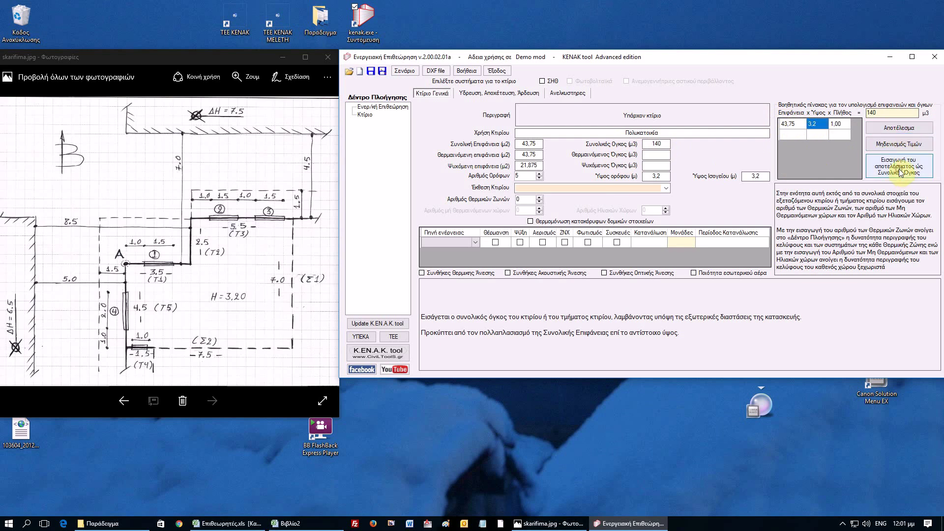
pyautogui.click(655, 155)
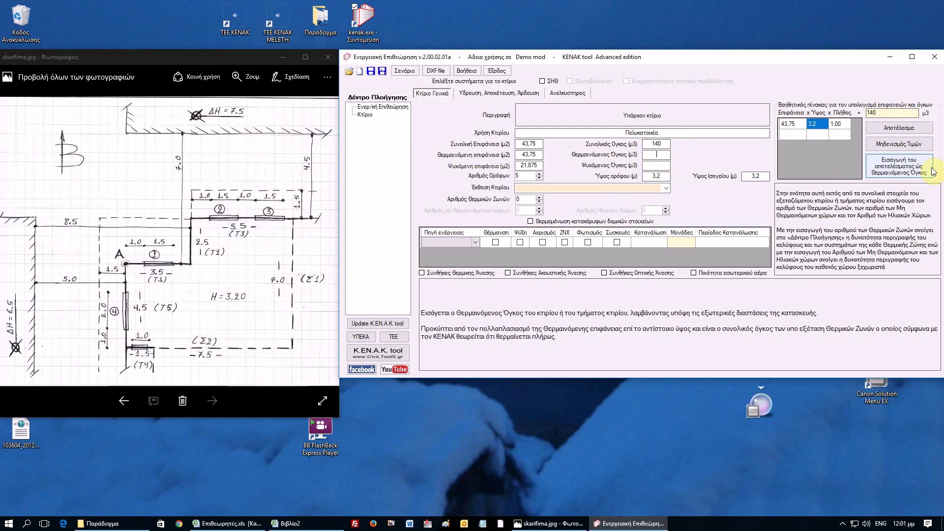
pyautogui.click(910, 172)
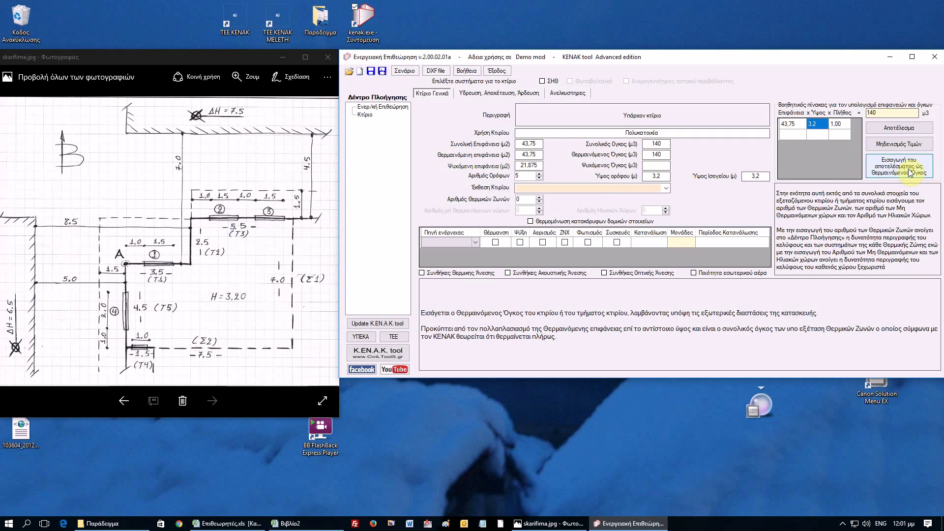
# - Change the helper table's area to 21,875 and insert the recalculated result as the cooled volume (Ψυχόμενος Όγκος)
pyautogui.click(649, 165)
pyautogui.click(791, 125)
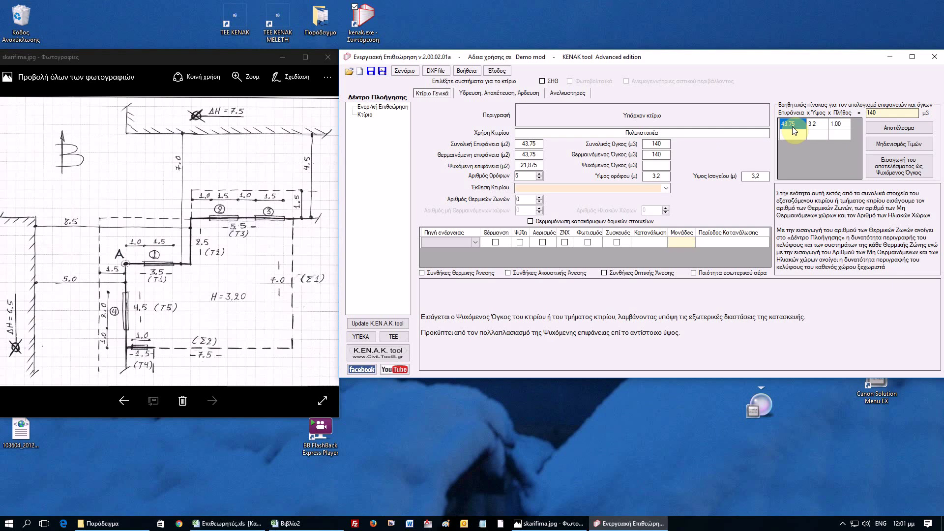
pyautogui.write('21,875')
pyautogui.click(876, 170)
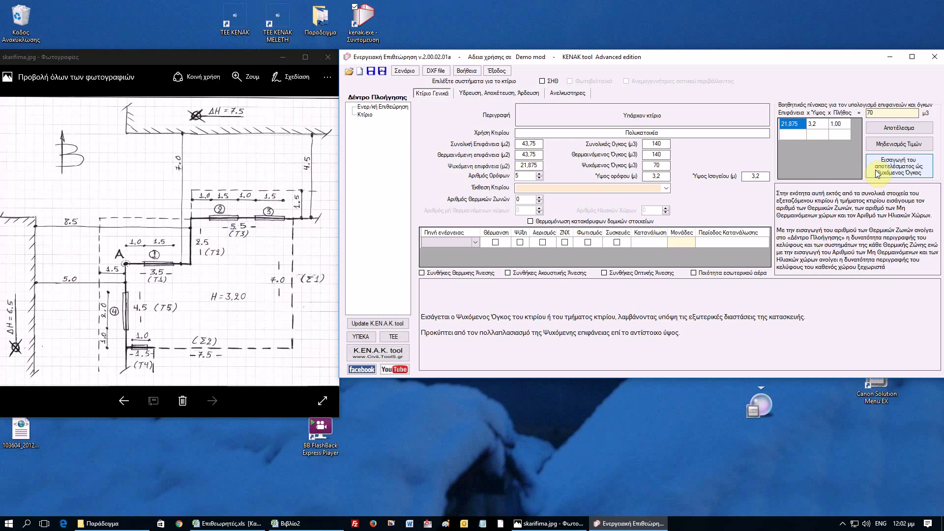
# - Set the building exposure (Έκθεση Κτιρίου) to Ενδιάμεσο
pyautogui.click(644, 191)
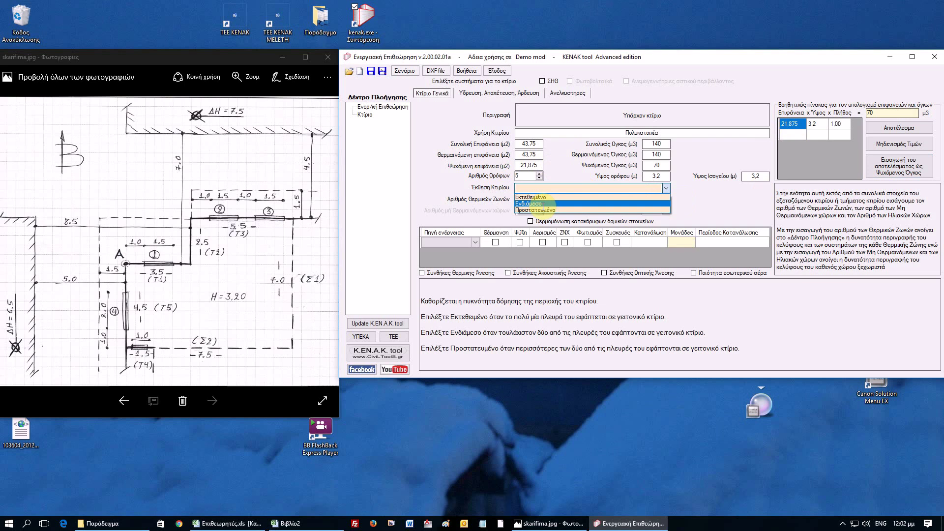
pyautogui.click(541, 203)
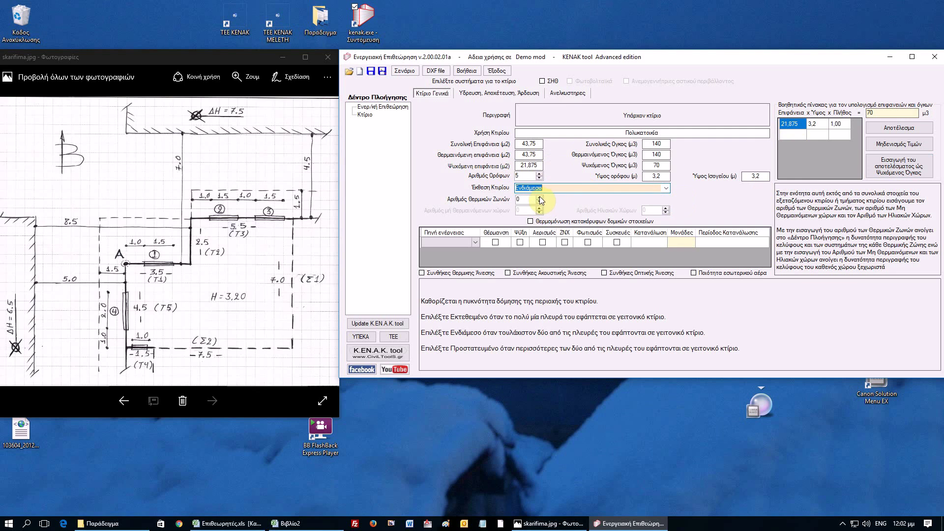
# - Set the number of thermal zones to 1 and assign Ζώνη1 the use Μονοκατοικία, πολυκατοικία
pyautogui.click(540, 197)
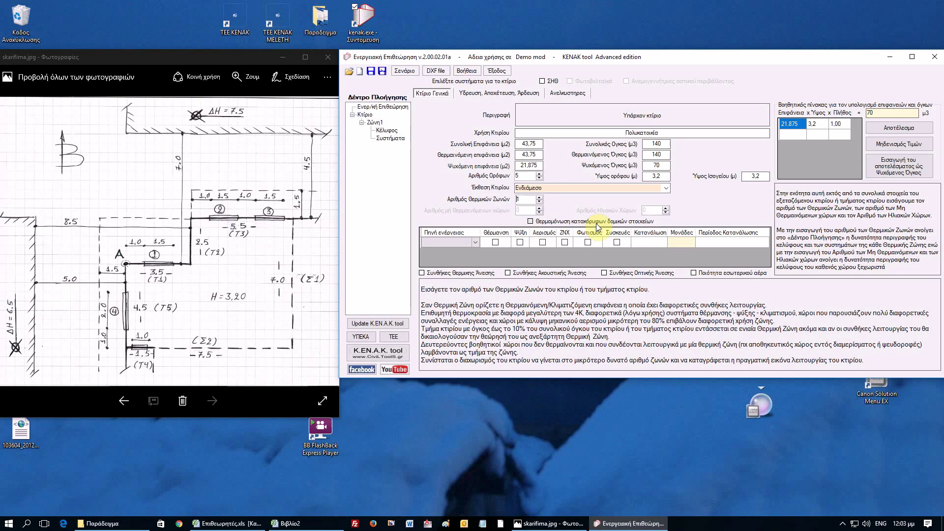
pyautogui.click(376, 123)
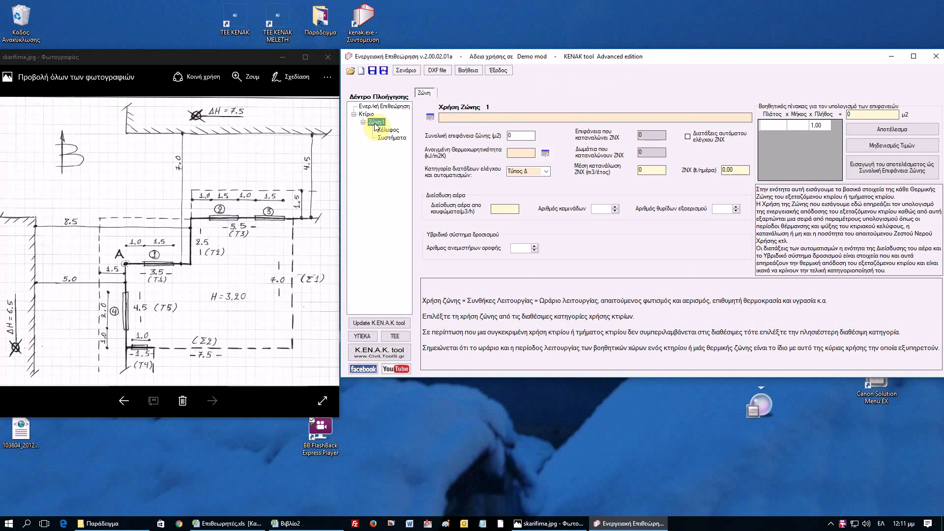
pyautogui.click(430, 117)
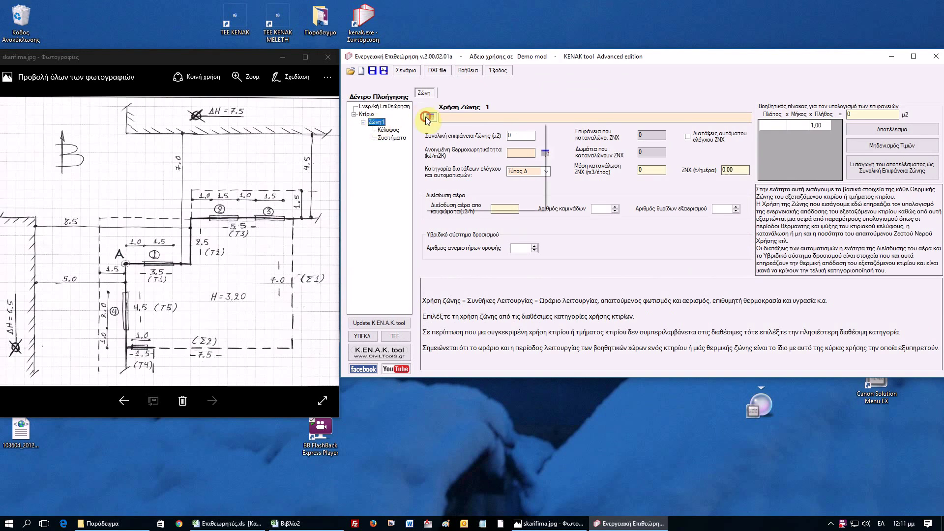
pyautogui.moveTo(449, 131)
pyautogui.click(570, 129)
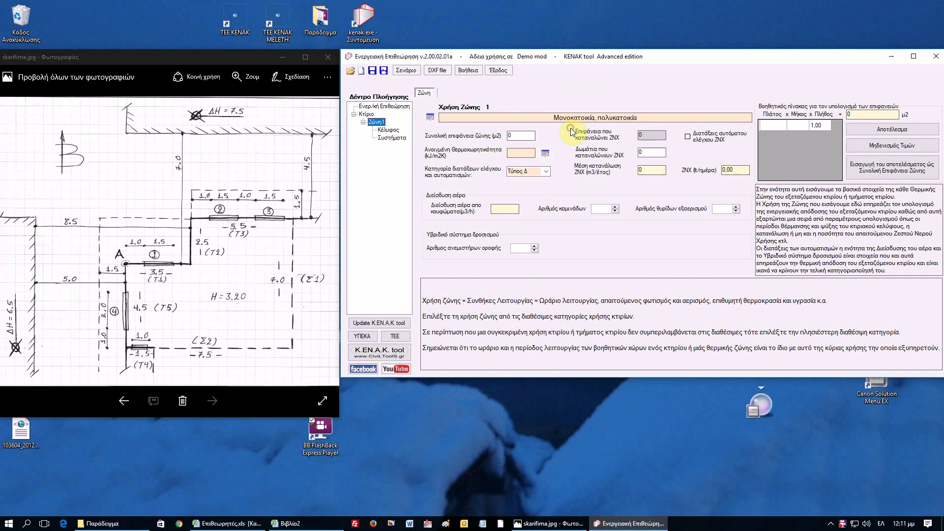
# - Enter Ζώνη1's total area as 43,75 m², its heat capacity as Βαριά κατασκευή (260 kJ/m²K) and its rooms consuming hot water as 2
pyautogui.write('43,75')
pyautogui.click(544, 154)
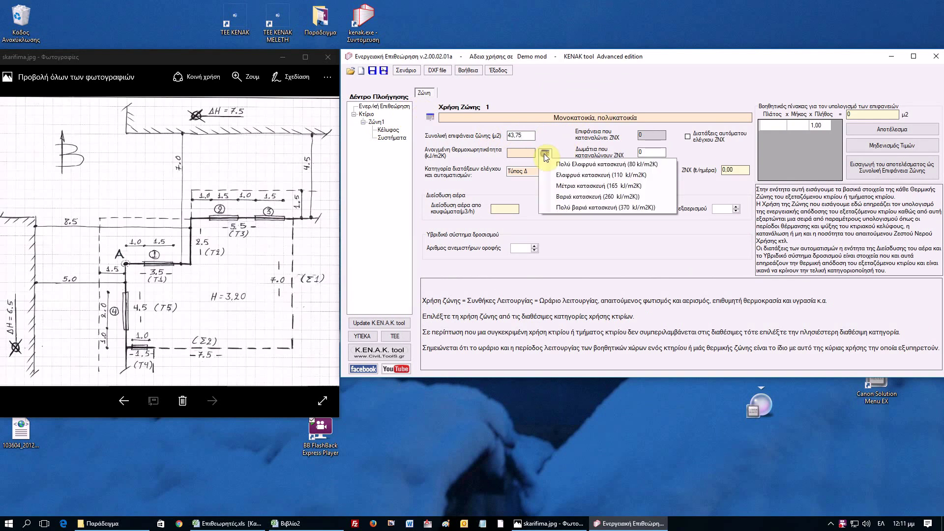
pyautogui.click(584, 197)
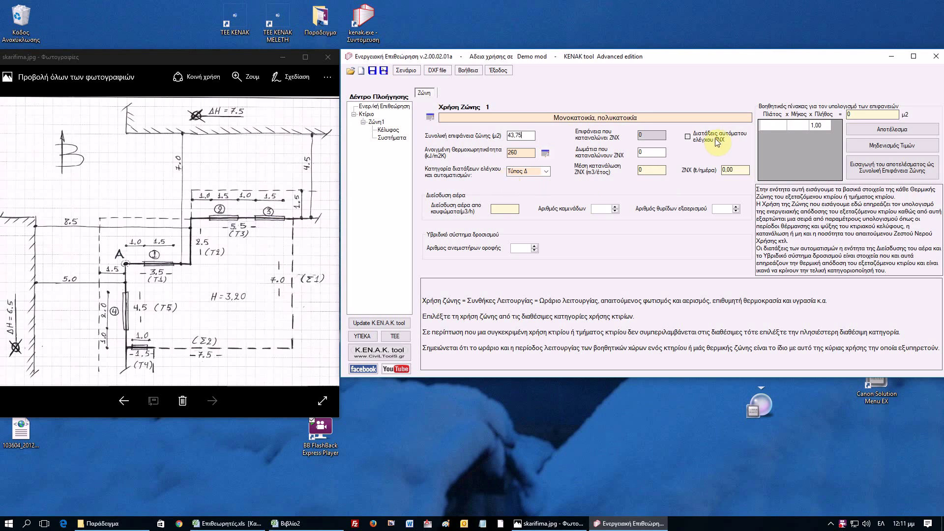
pyautogui.click(652, 153)
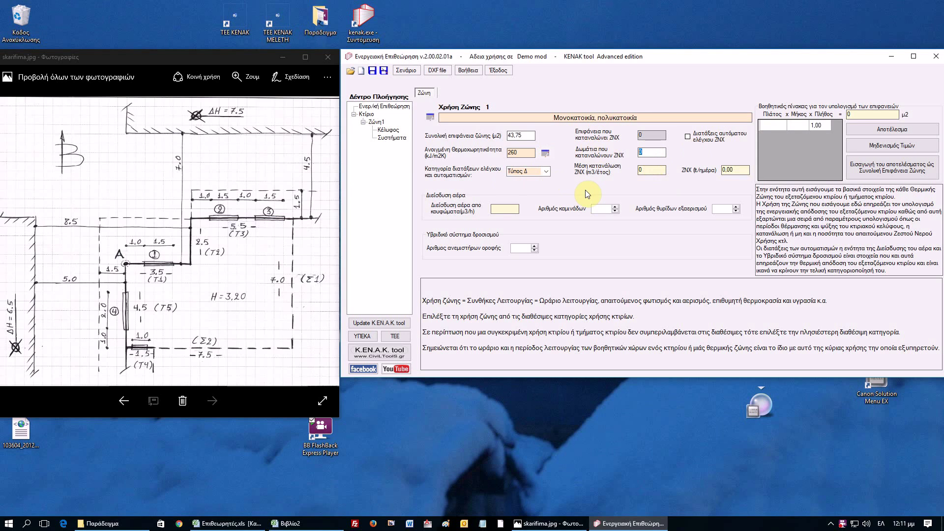
pyautogui.write('2')
# - Open the envelope (Κέλυφος) of Ζώνη1 and set the first opaque element's type to Τοίχος Μπατικός
pyautogui.click(389, 130)
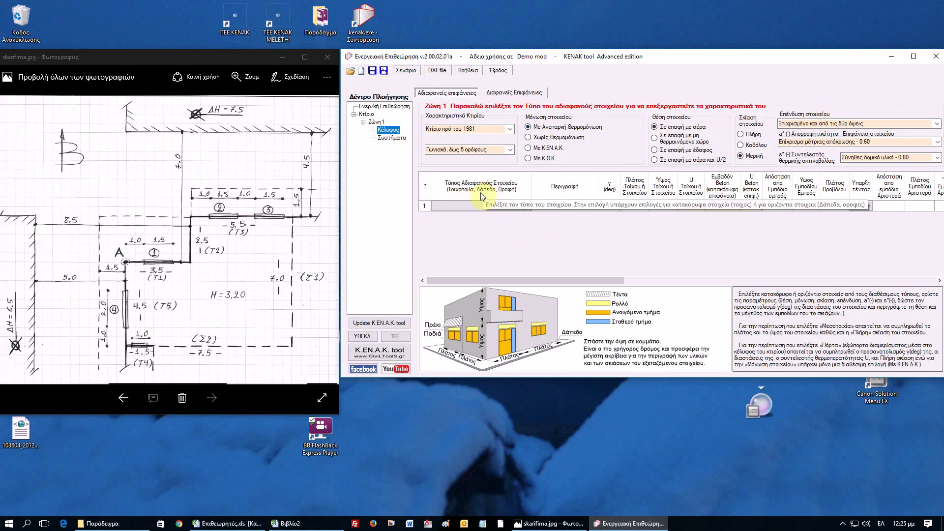
pyautogui.click(559, 205)
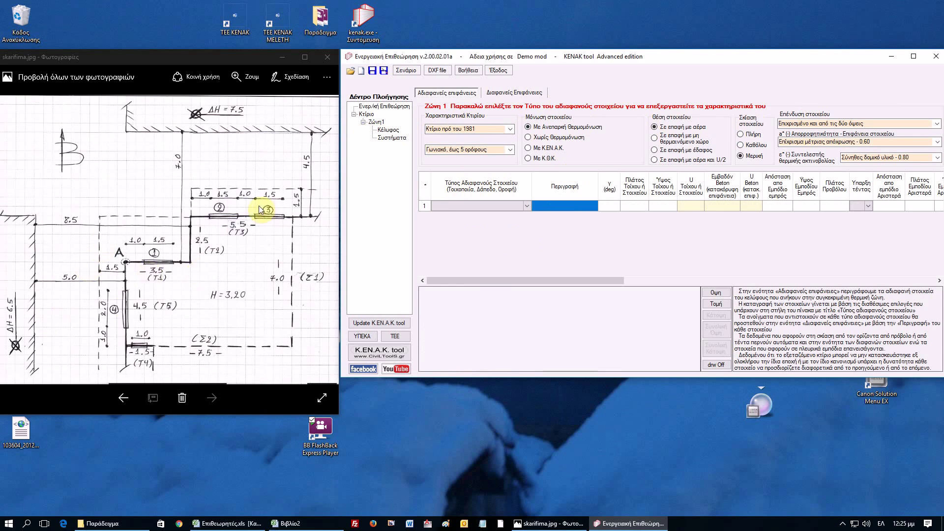
pyautogui.click(603, 206)
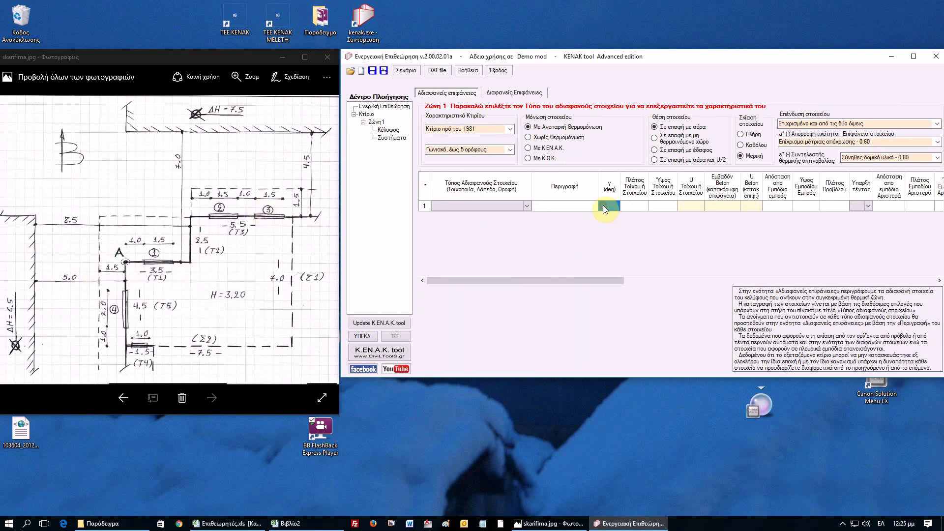
pyautogui.click(635, 206)
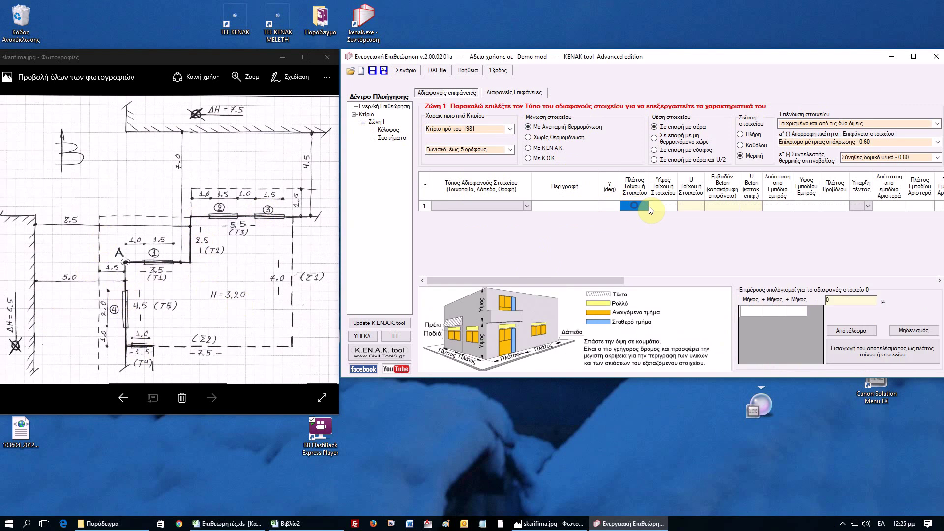
pyautogui.click(664, 207)
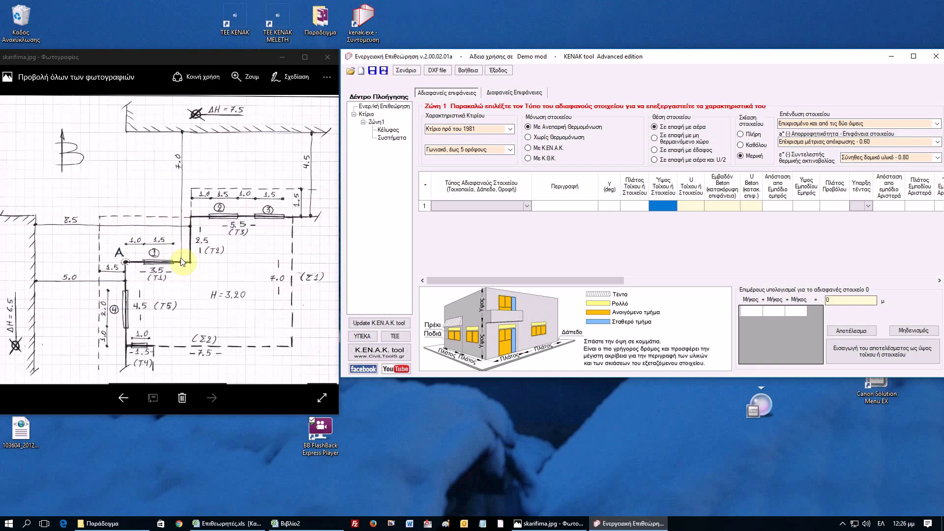
pyautogui.click(482, 209)
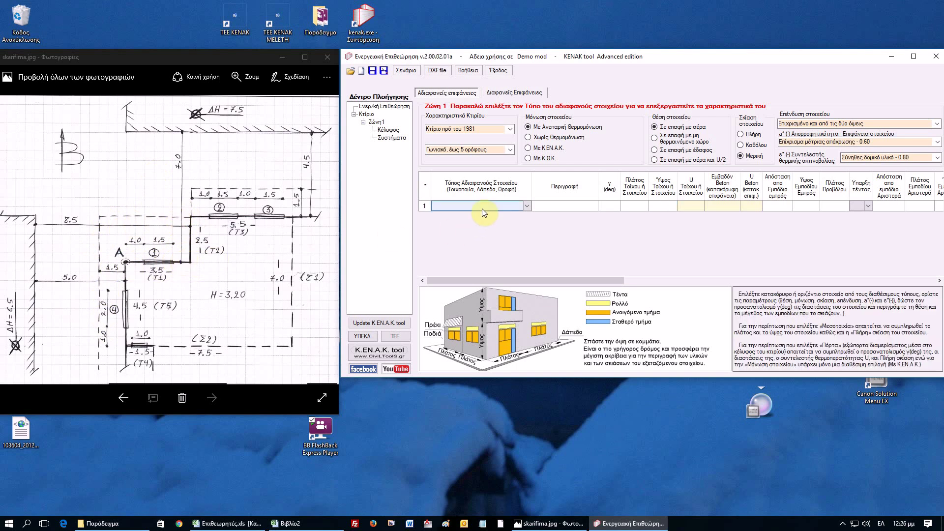
pyautogui.click(485, 208)
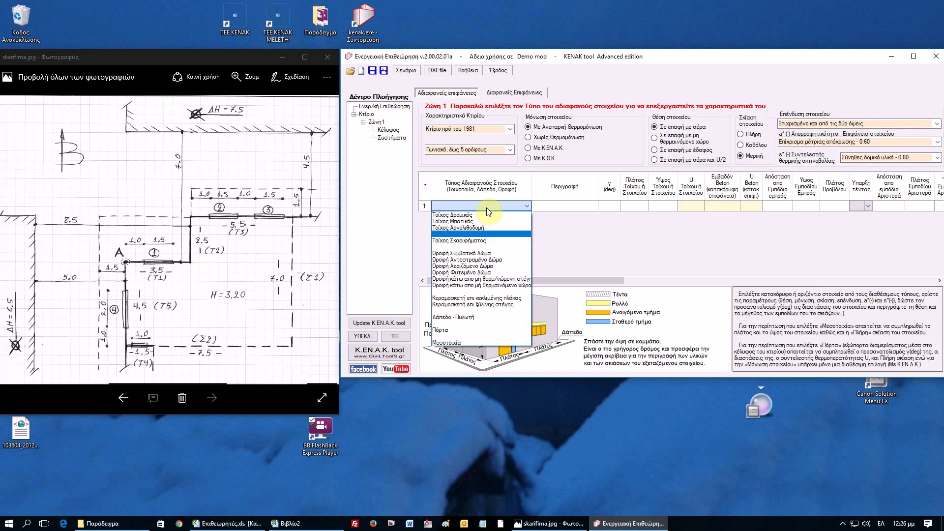
pyautogui.click(475, 222)
# - Describe the first opaque element as "Τοίχος 1" and set its orientation γ to 360 degrees
pyautogui.click(546, 206)
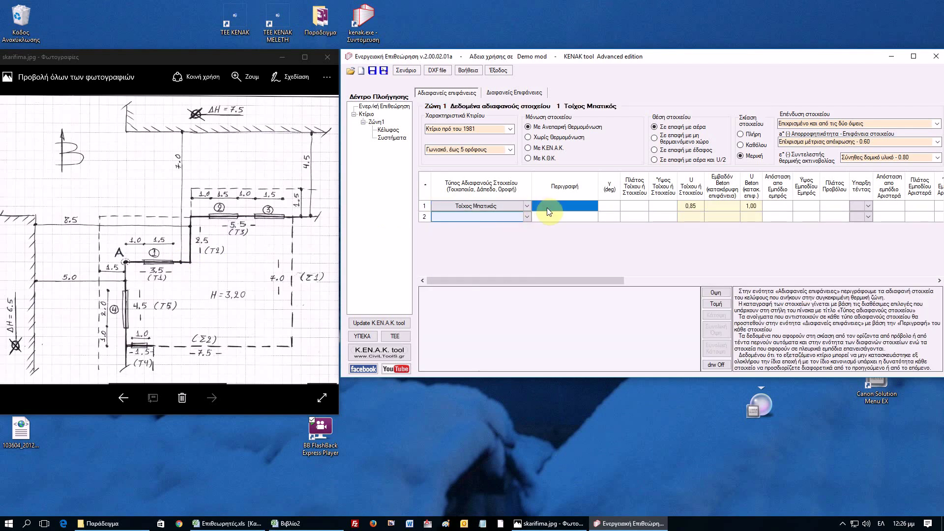
pyautogui.write('τ')
pyautogui.write('Το')
pyautogui.write('ίχος 1')
pyautogui.click(609, 207)
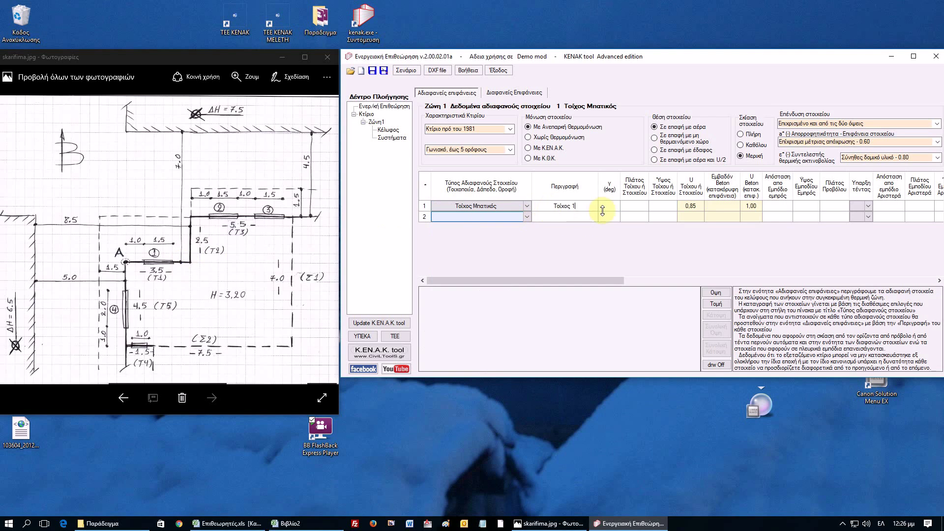
pyautogui.write('360')
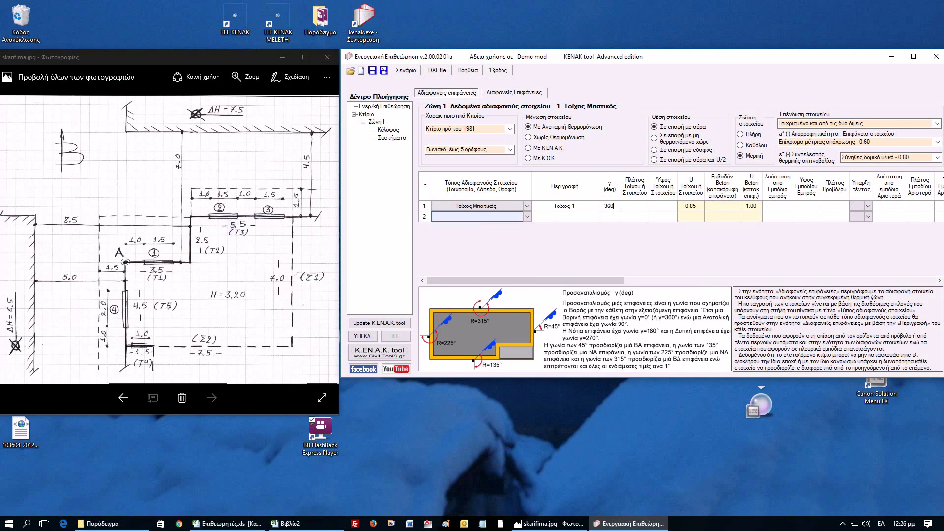
# - Set the width of Τοίχος 1 to 3,5 m and its height to 3,2 m
pyautogui.press('Tab')
pyautogui.write('3,5')
pyautogui.press('Tab')
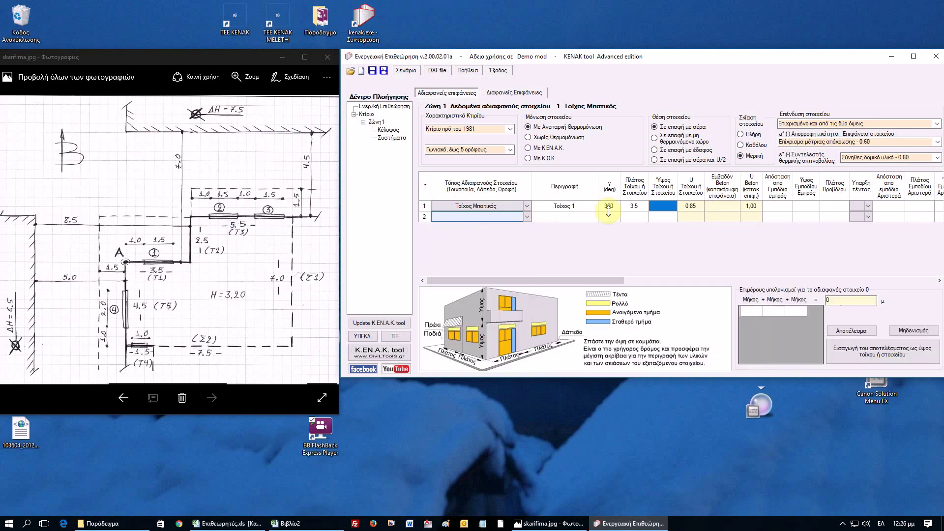
pyautogui.write('3,2')
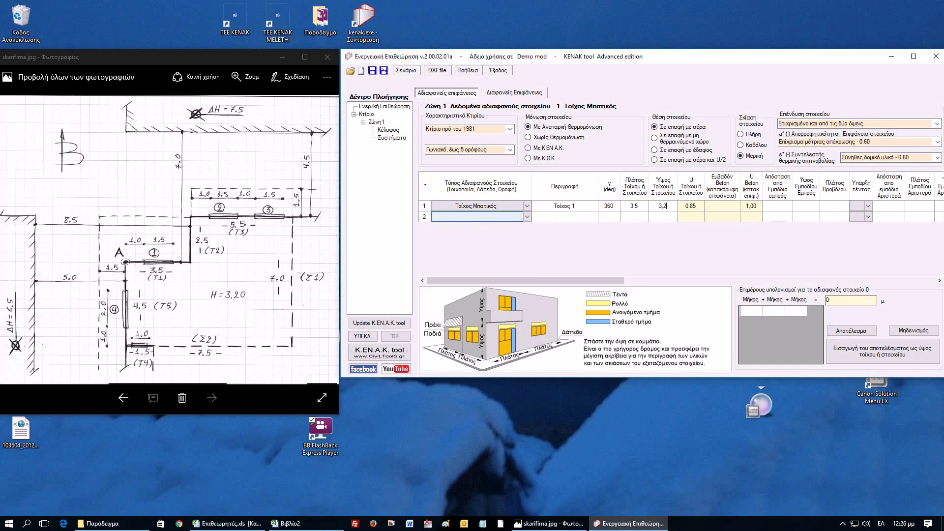
pyautogui.press('Tab')
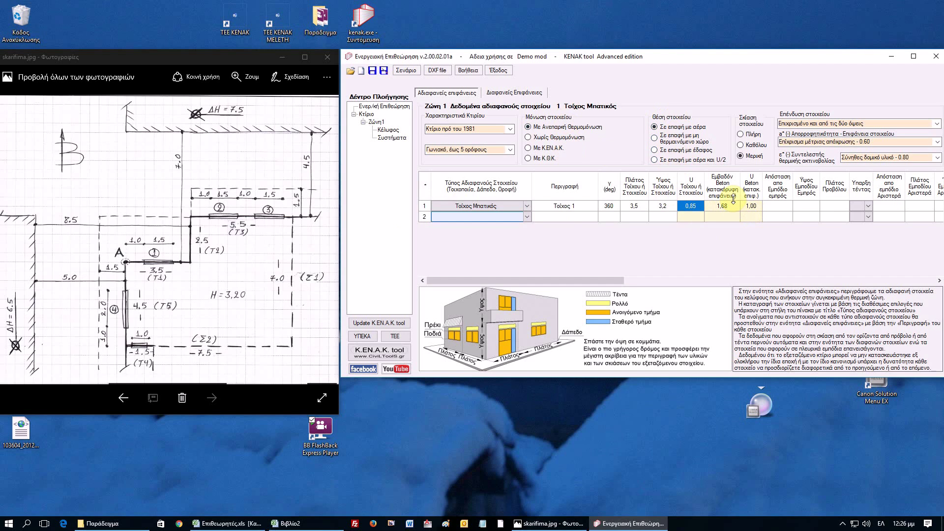
# - Set the front obstacle of Τοίχος 1 to a distance of 7 m and a height of 7,5 m
pyautogui.moveTo(601, 278); pyautogui.dragTo(919, 267)
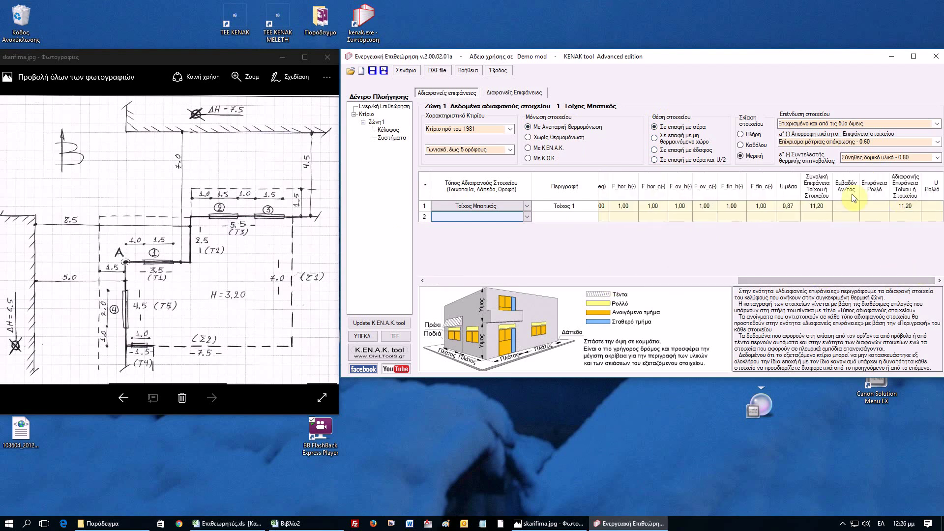
pyautogui.moveTo(824, 281); pyautogui.dragTo(620, 284)
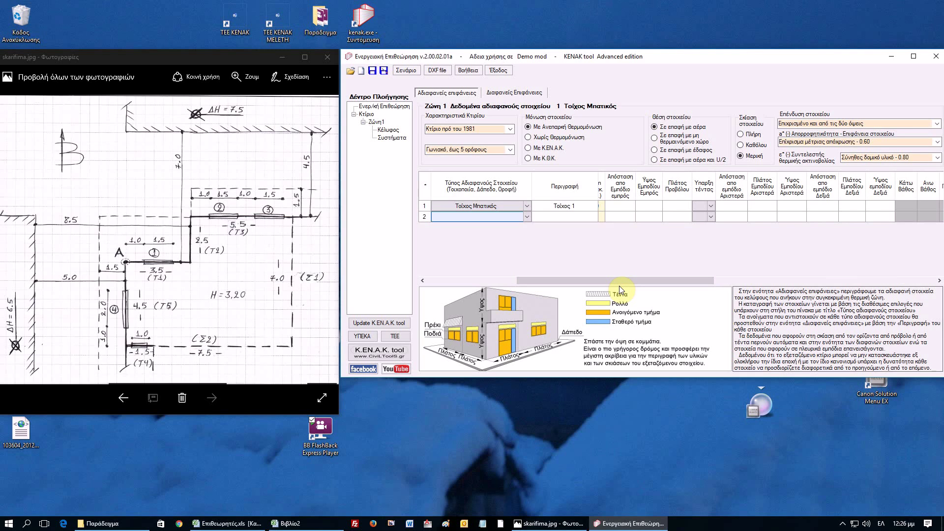
pyautogui.click(621, 206)
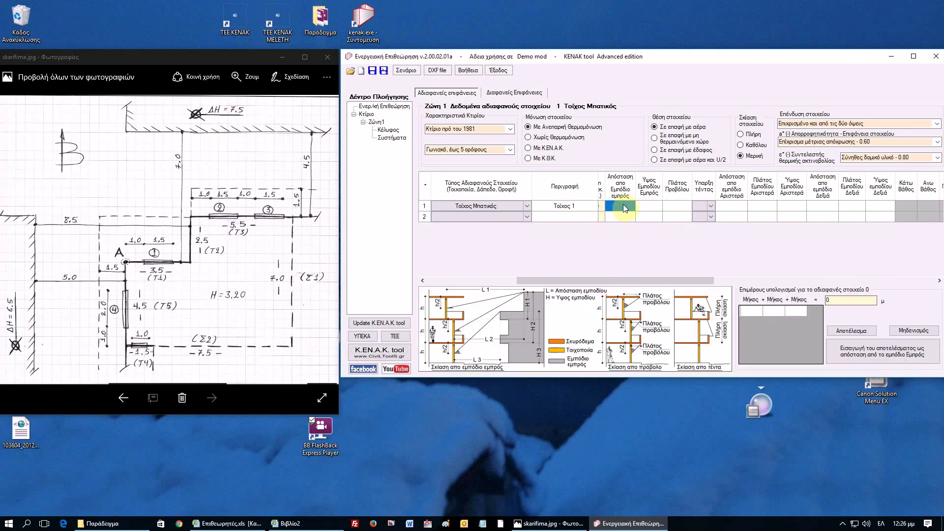
pyautogui.write('7')
pyautogui.press('Tab')
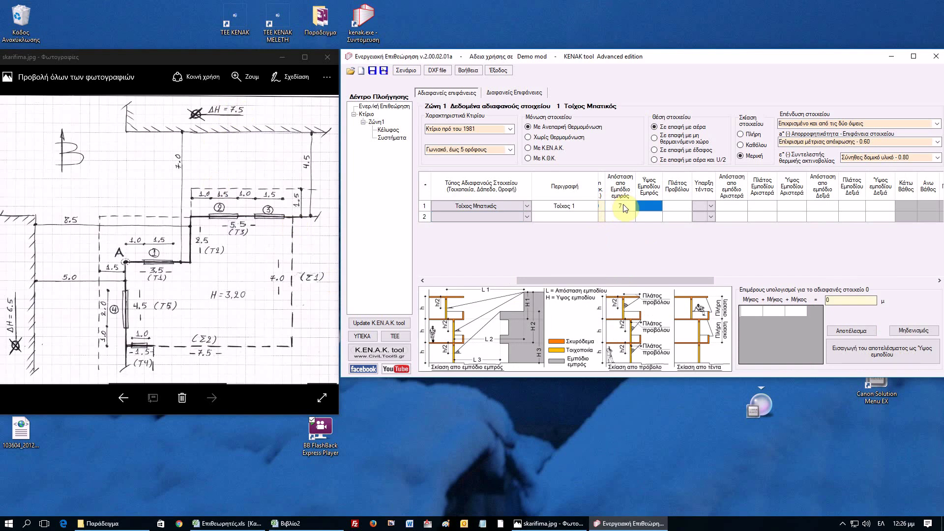
pyautogui.write('7.5')
pyautogui.press('Tab')
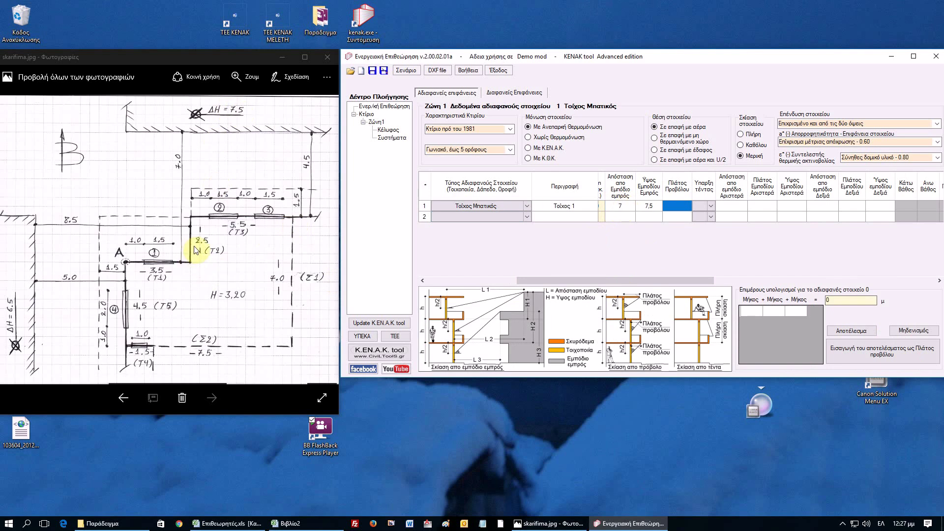
# - Set the overhang width (Πλάτος Προβόλου) of Τοίχος 1 to 2,5 m and leave its awning option blank
pyautogui.write('2.5')
pyautogui.press('Return')
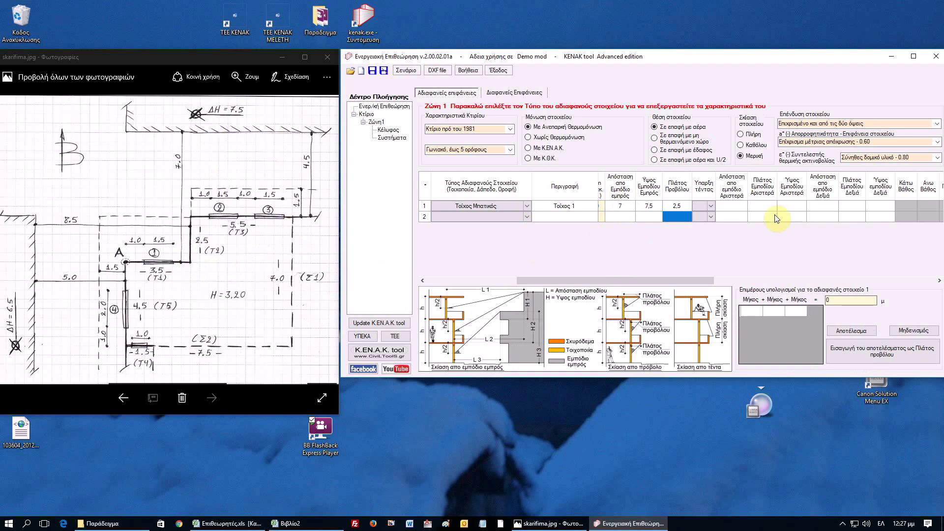
pyautogui.click(712, 205)
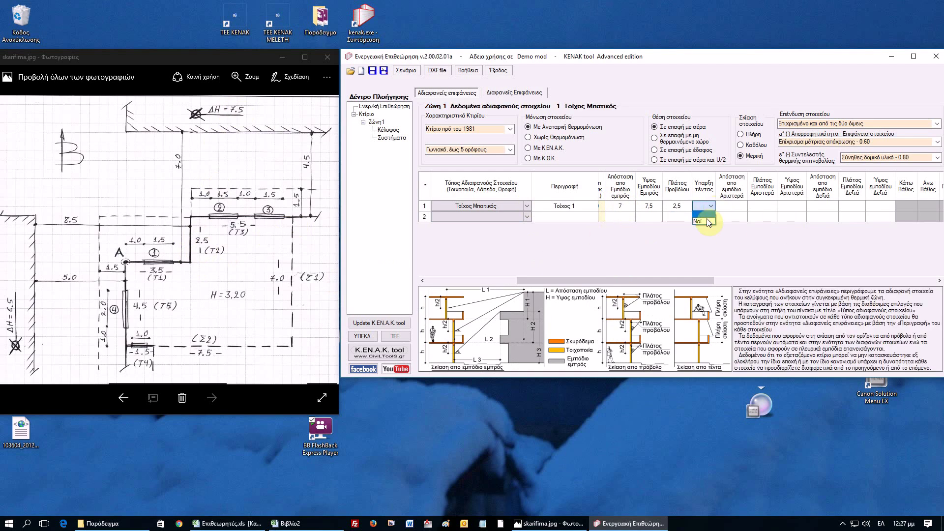
# - Define the left obstacle of Τοίχος 1 with a distance of 0, a width of 2,5 m and a height of 3,2 m
pyautogui.click(735, 208)
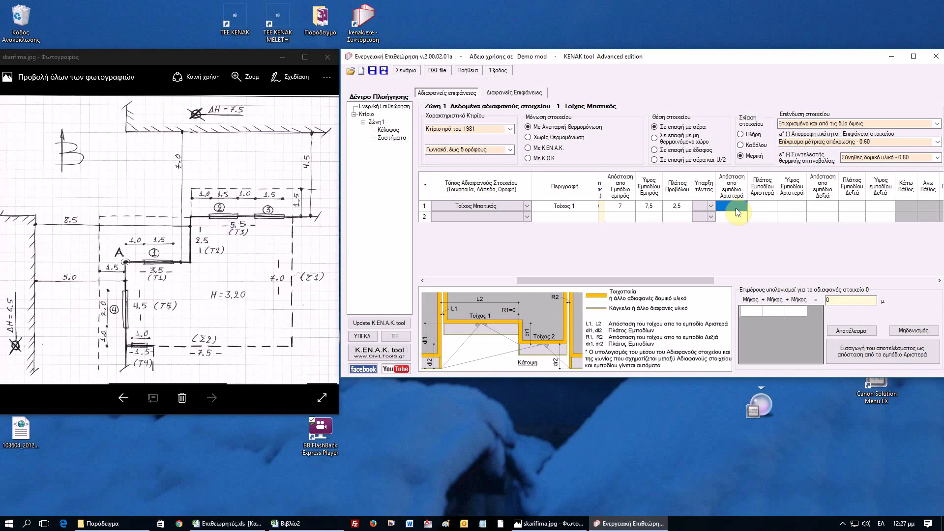
pyautogui.write('0')
pyautogui.press('Tab')
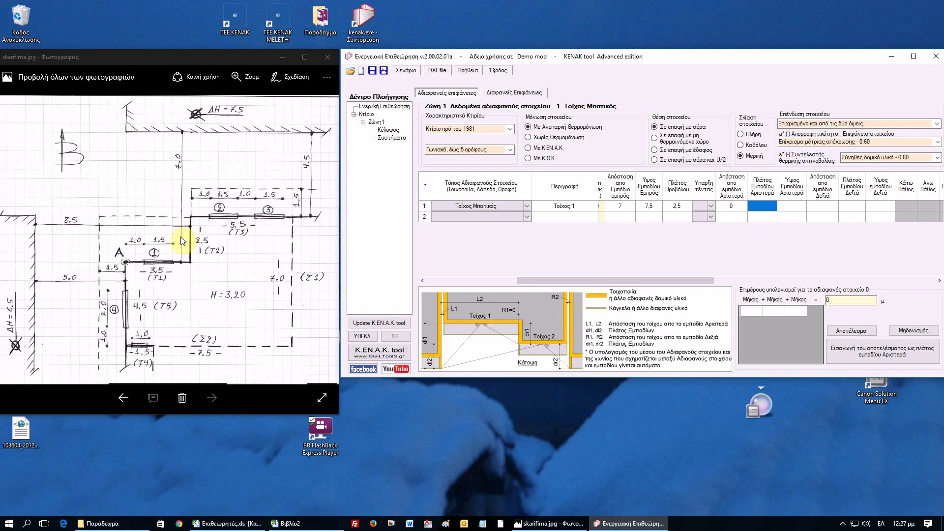
pyautogui.write('2,5')
pyautogui.press('Tab')
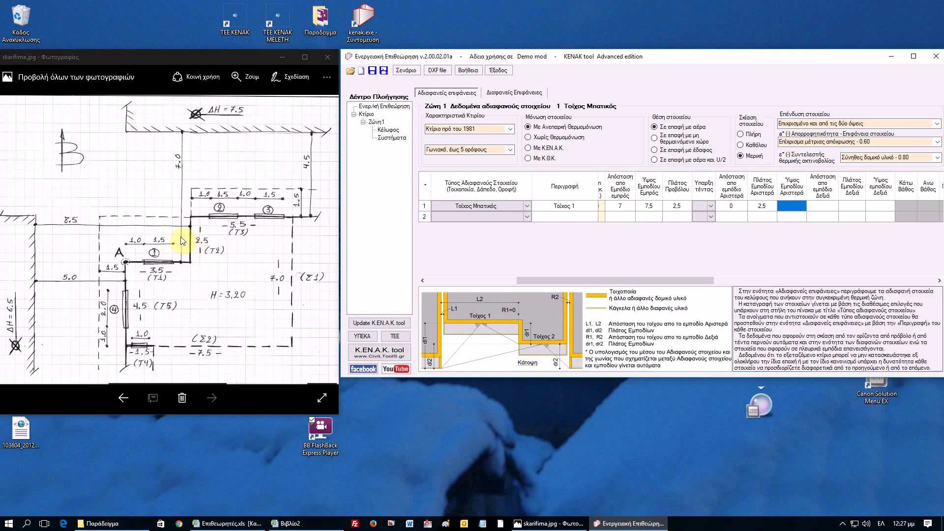
pyautogui.write('3,2')
pyautogui.press('Tab')
pyautogui.press('Tab')
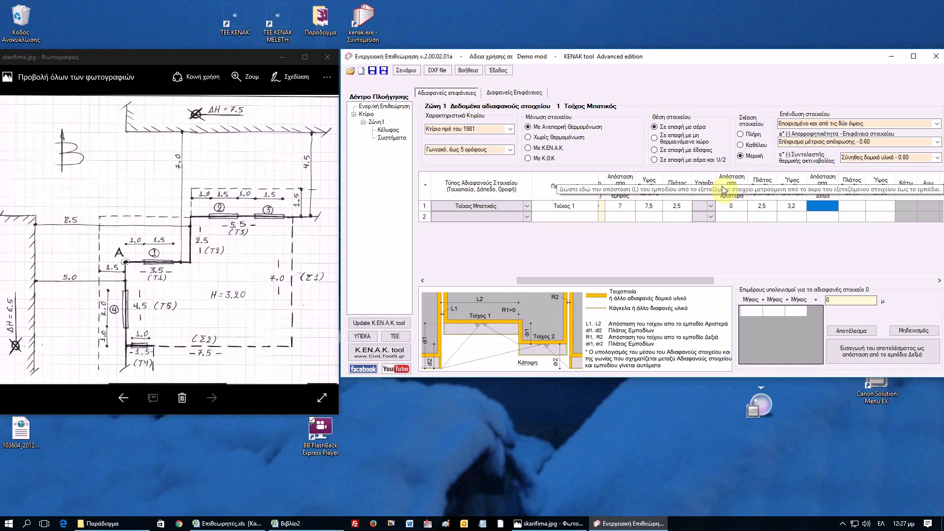
# - Define the right obstacle of Τοίχος 1 with a distance of 5 m, a width of 2,5 m and a height of 3,2 m
pyautogui.write('5')
pyautogui.press('Tab')
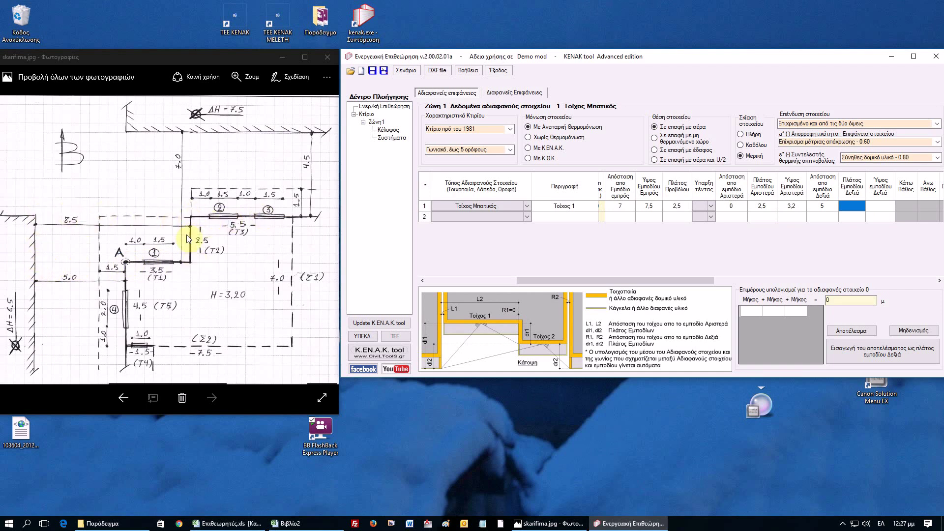
pyautogui.write('2.5')
pyautogui.press('Tab')
pyautogui.write('3.2')
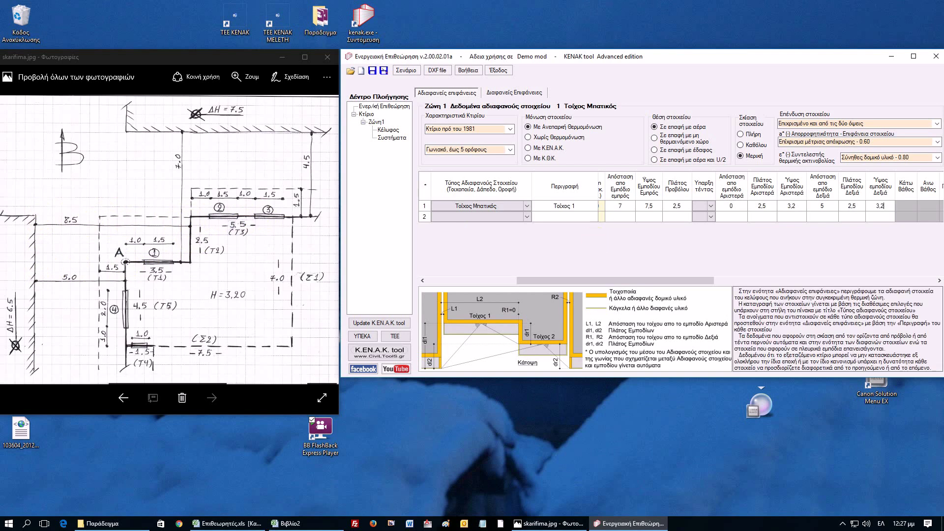
pyautogui.press('Return')
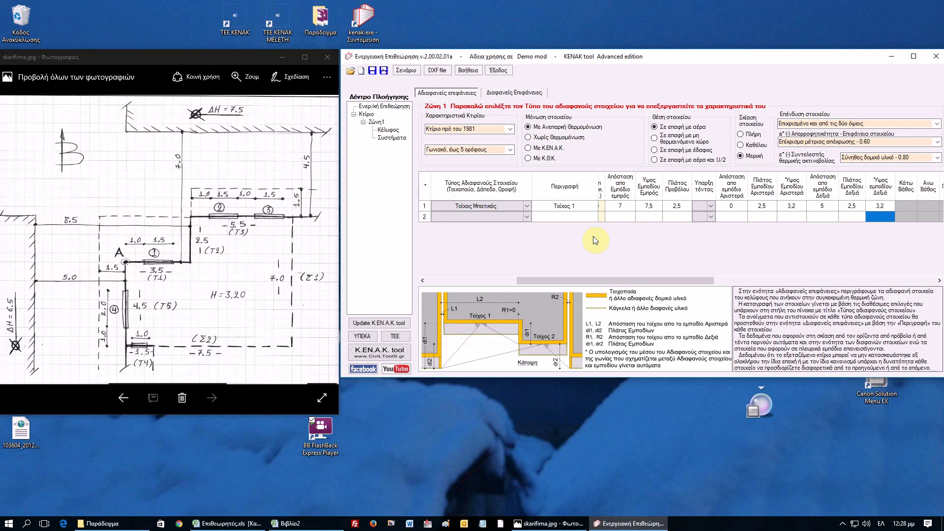
pyautogui.moveTo(600, 278); pyautogui.dragTo(448, 266)
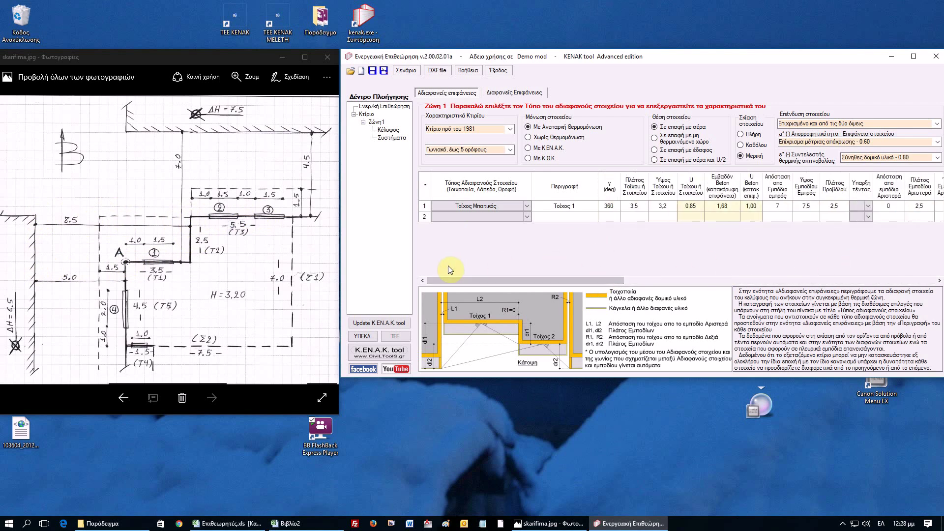
# - Add a second opaque element of type Τοίχος Μπατικός and describe it as Τοίχος 2
pyautogui.click(469, 217)
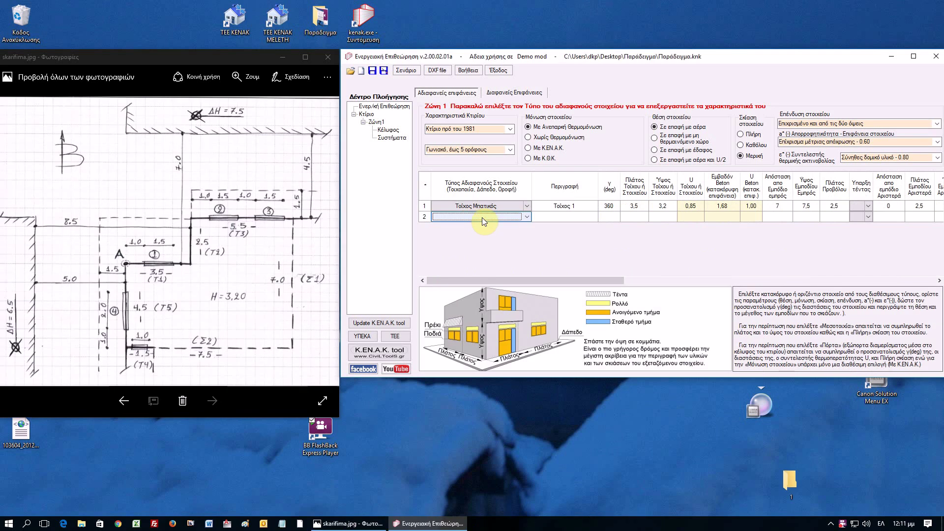
pyautogui.click(482, 218)
pyautogui.click(485, 232)
pyautogui.click(552, 216)
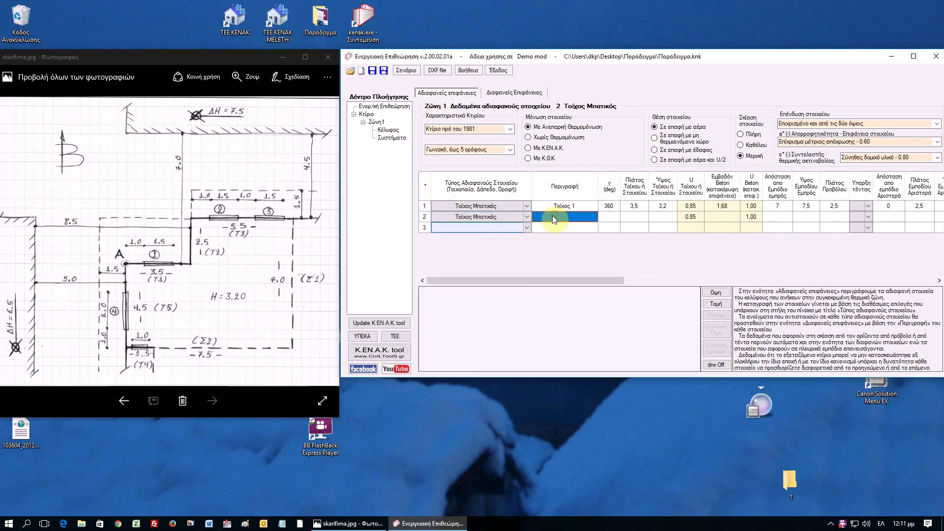
pyautogui.write('Τοίχο')
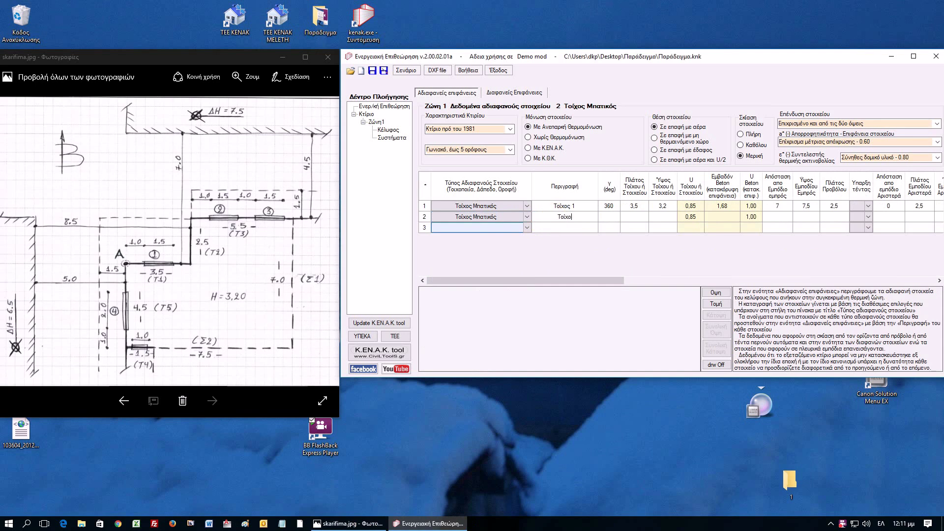
pyautogui.write('ς 2')
pyautogui.press('Return')
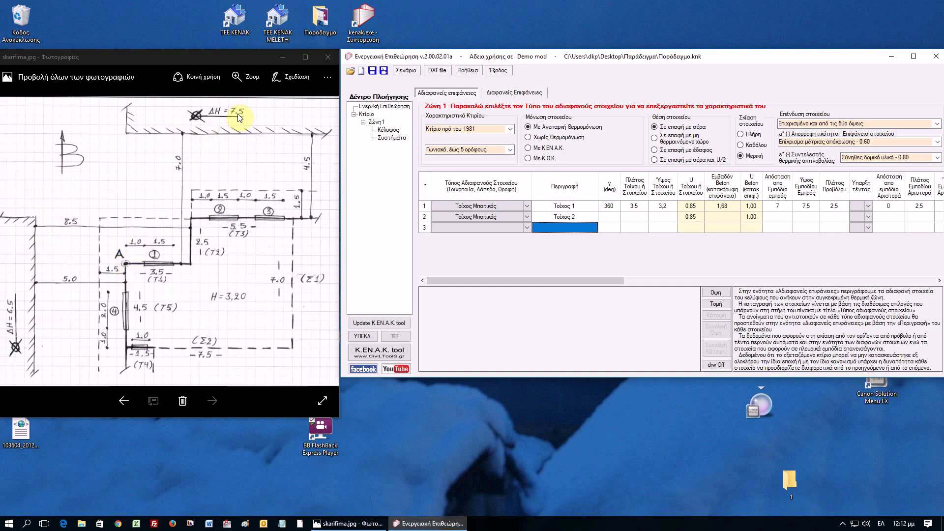
# - Set the orientation of Τοίχος 2 to 270 degrees, its width to 2,5 m and its height to 3,2 m
pyautogui.click(602, 217)
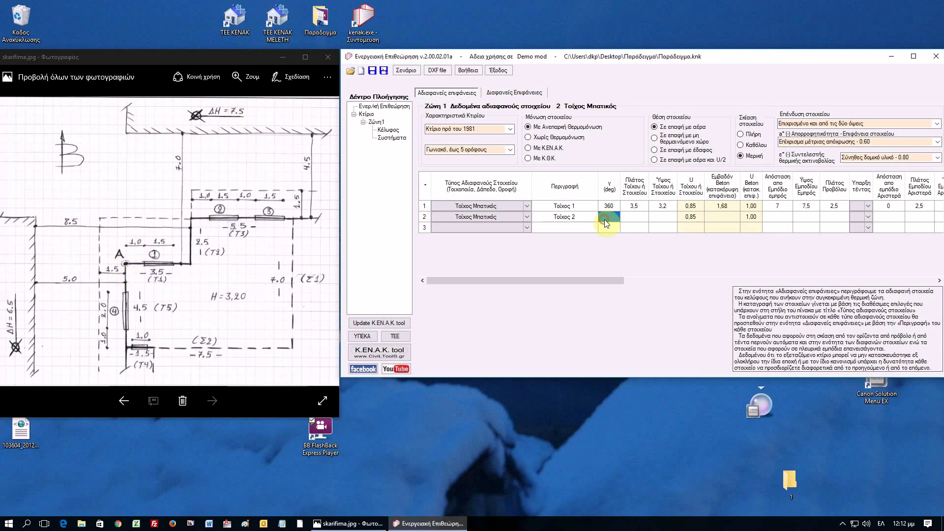
pyautogui.write('270')
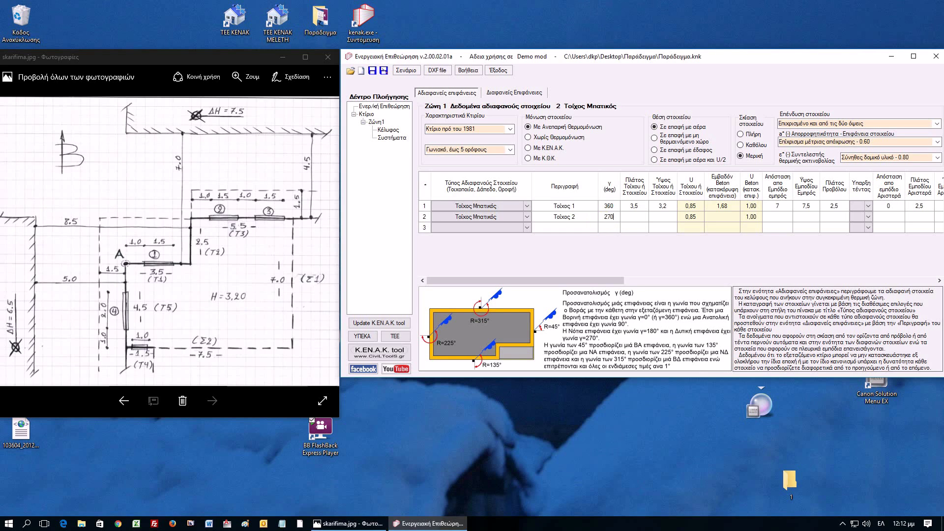
pyautogui.press('Tab')
pyautogui.write('2,5')
pyautogui.press('Tab')
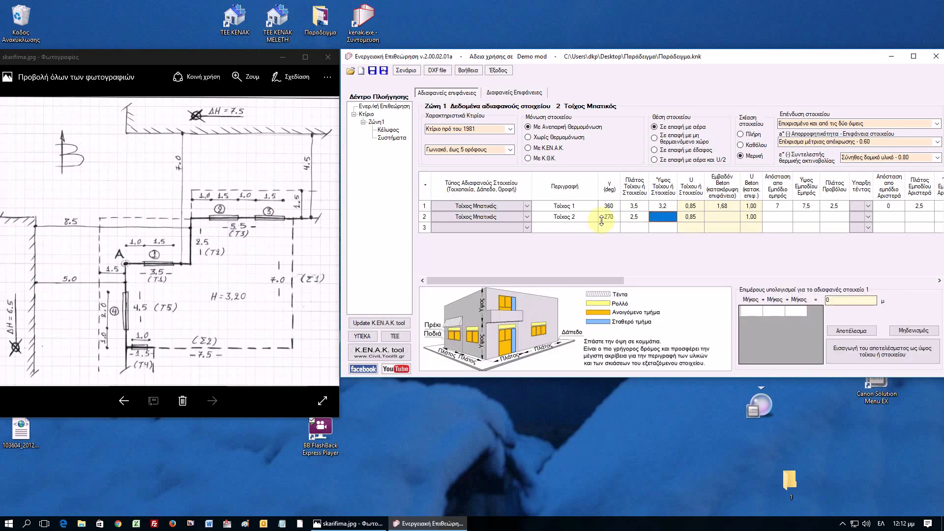
pyautogui.write('3,2')
pyautogui.press('Tab')
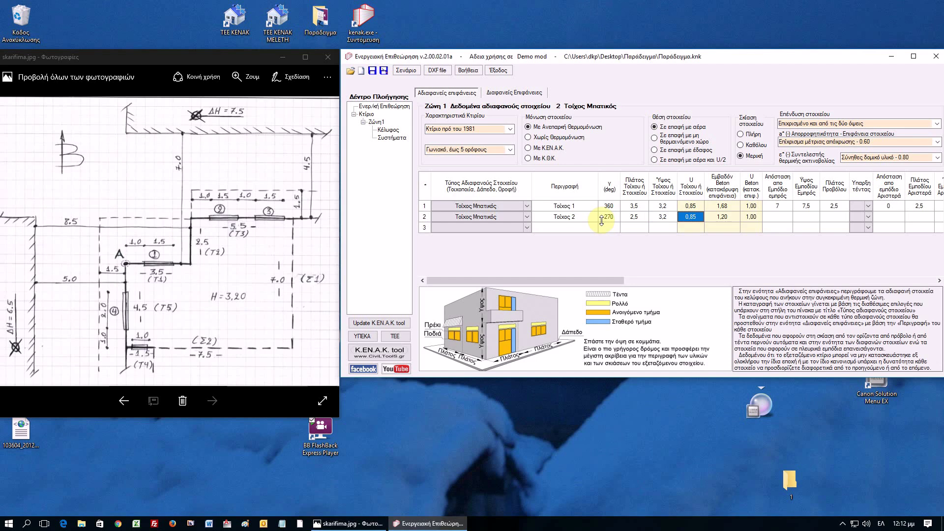
# - Set the front obstacle of Τοίχος 2 to a distance of 8,5 m and a height of 6,5 m
pyautogui.moveTo(604, 281); pyautogui.dragTo(699, 278)
pyautogui.click(621, 218)
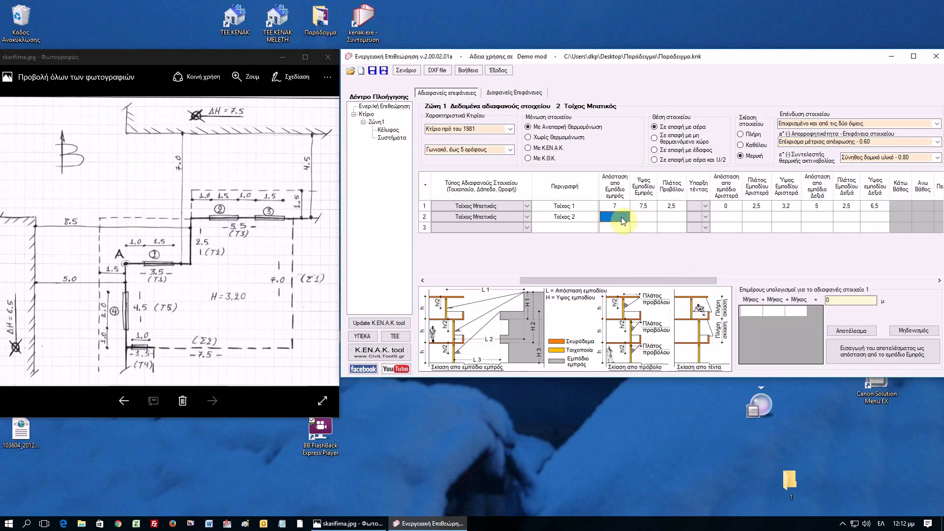
pyautogui.write('8,5')
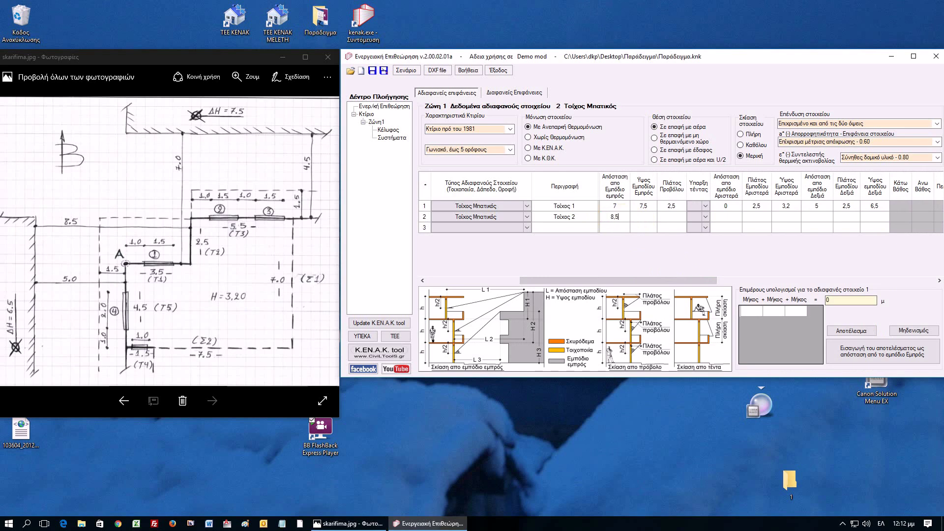
pyautogui.press('Tab')
pyautogui.write('6,5')
pyautogui.press('Tab')
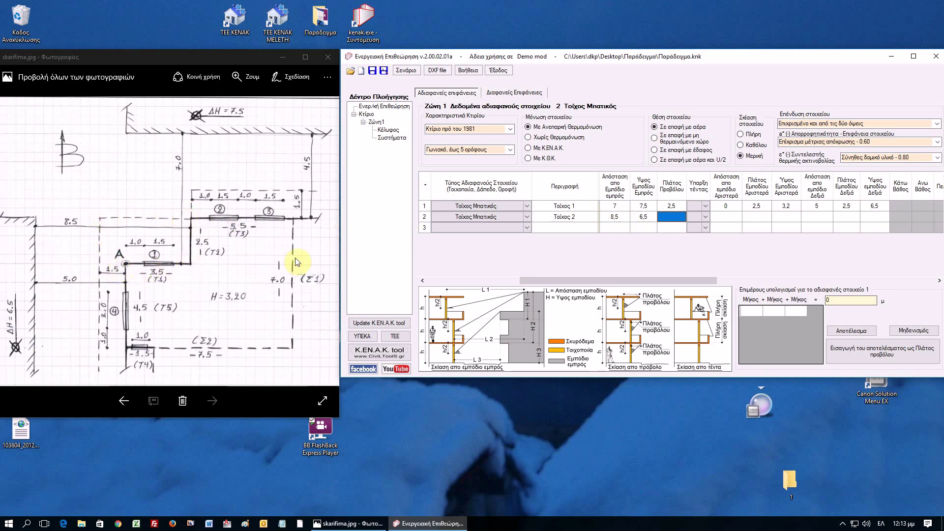
# - Set the overhang width (Πλάτος Προβόλου) of Τοίχος 2 to 5 m and leave its awning option blank
pyautogui.write('5')
pyautogui.press('Return')
pyautogui.press('Up')
pyautogui.press('Right')
pyautogui.press('Right')
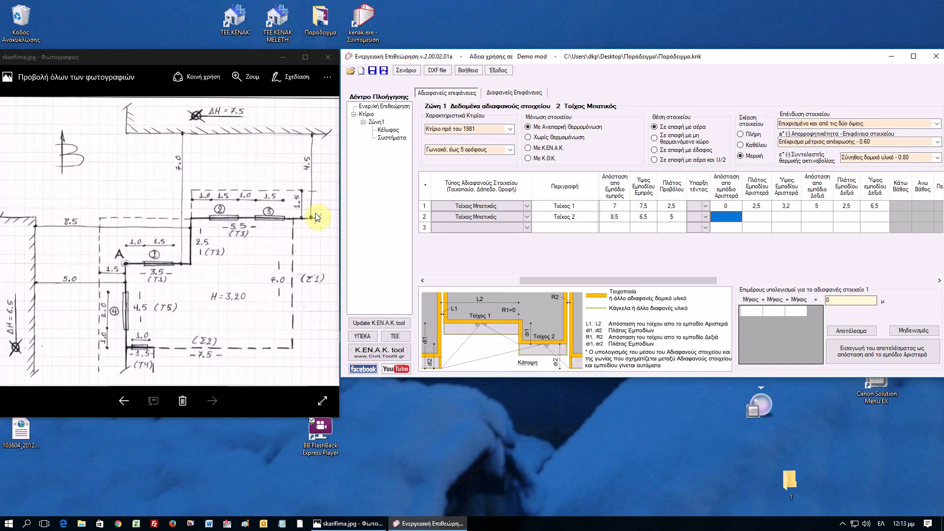
# - Define the left obstacle of Τοίχος 2 with a distance of 4,5 m, a width of 3,5 m and a height of 7,5 m
pyautogui.write('4.5')
pyautogui.press('Tab')
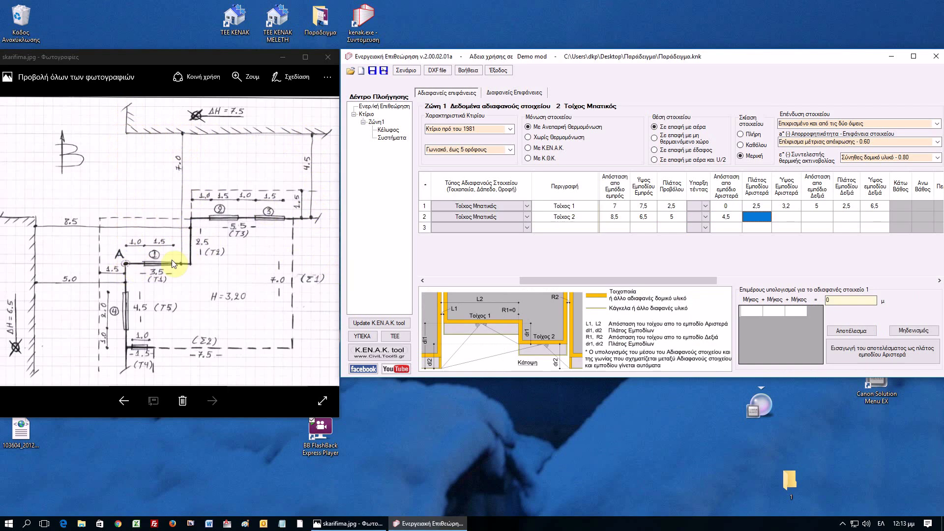
pyautogui.write('3,5')
pyautogui.press('Tab')
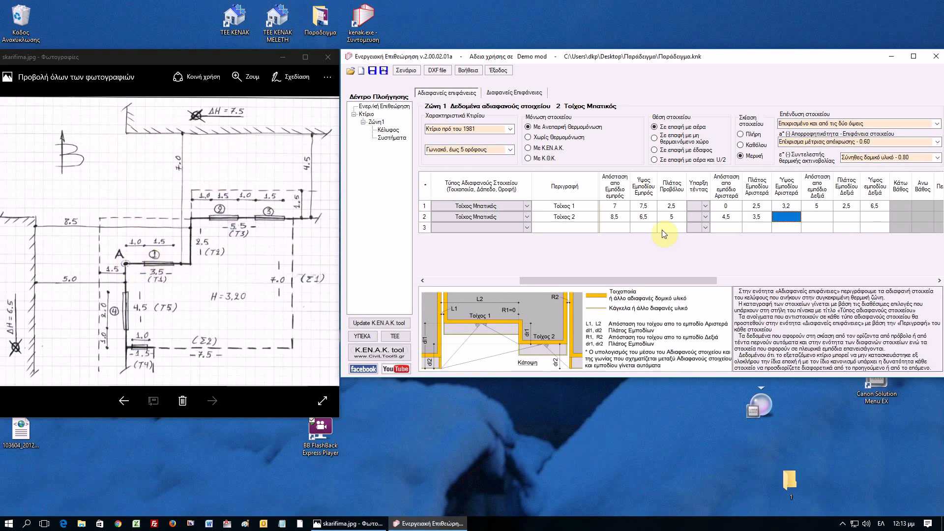
pyautogui.write('7,5')
pyautogui.press('Return')
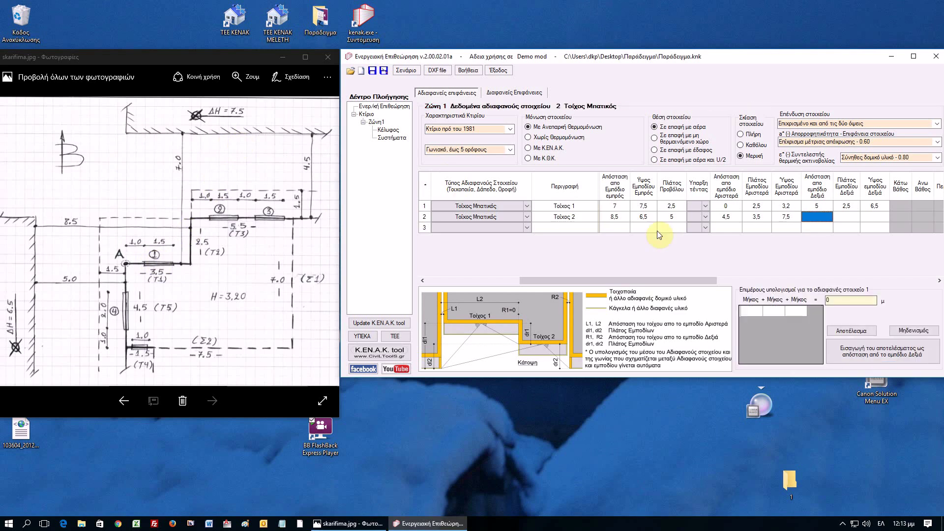
# - Define the right obstacle of Τοίχος 2 with a distance of 0, a width of 3,5 m and a height of 3,2 m
pyautogui.write('0')
pyautogui.press('Return')
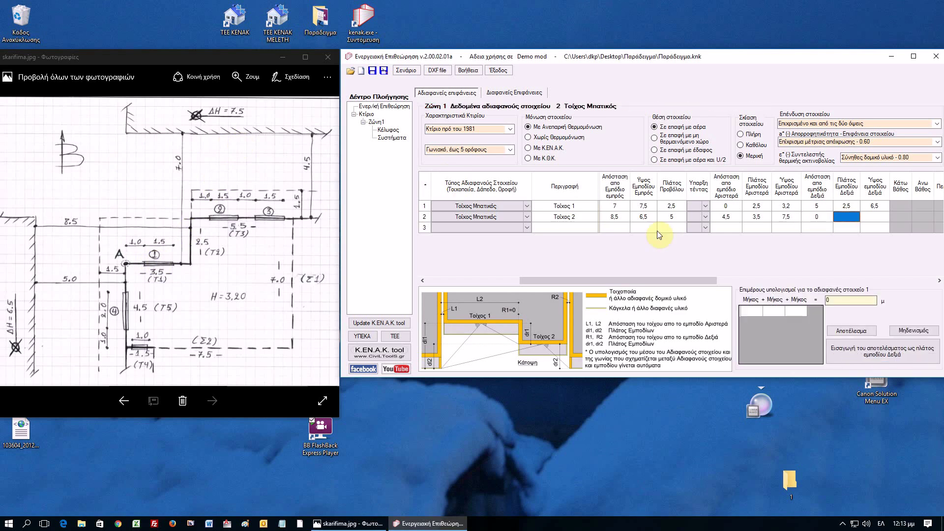
pyautogui.write('3,5')
pyautogui.press('Return')
pyautogui.write('3,2')
pyautogui.press('Return')
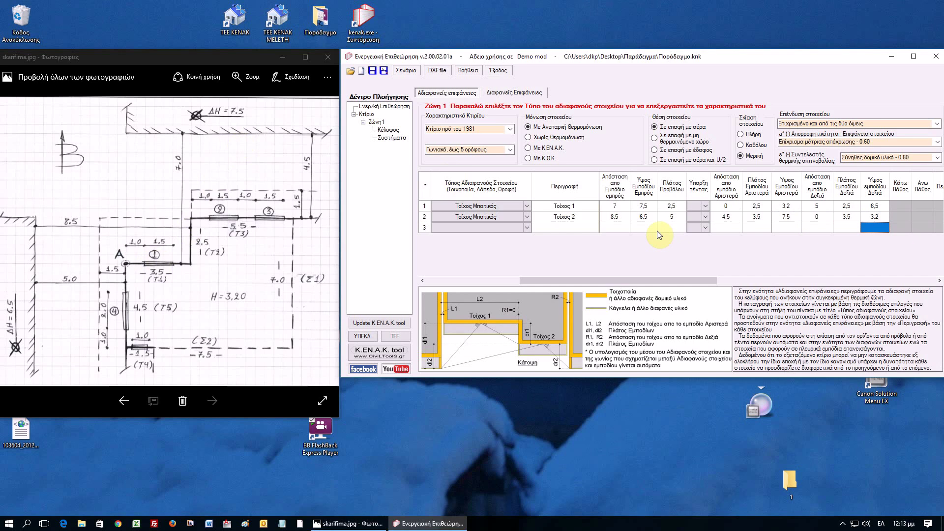
# - Add a third opaque element of type Τοίχος Μπατικός and describe it as Τοίχος 3
pyautogui.moveTo(649, 280); pyautogui.dragTo(674, 282)
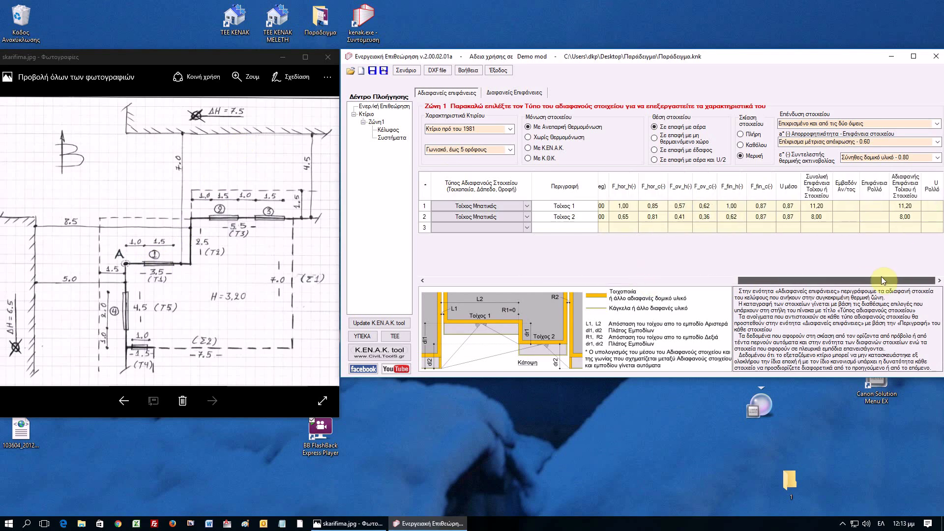
pyautogui.moveTo(869, 278); pyautogui.dragTo(524, 292)
pyautogui.click(498, 227)
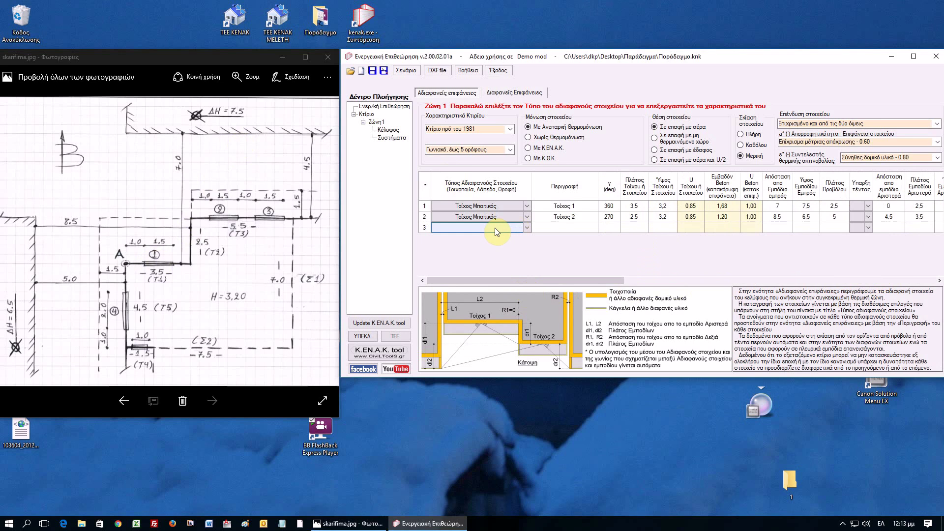
pyautogui.click(493, 229)
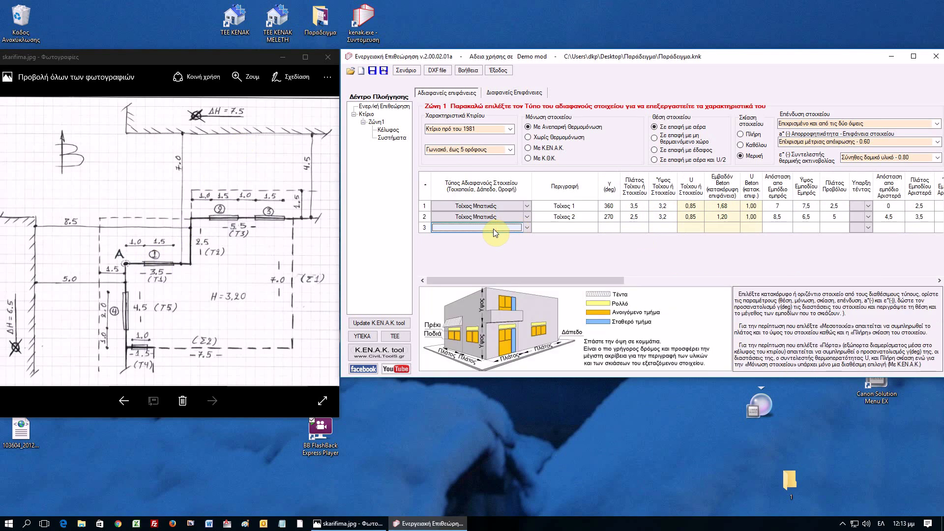
pyautogui.click(493, 228)
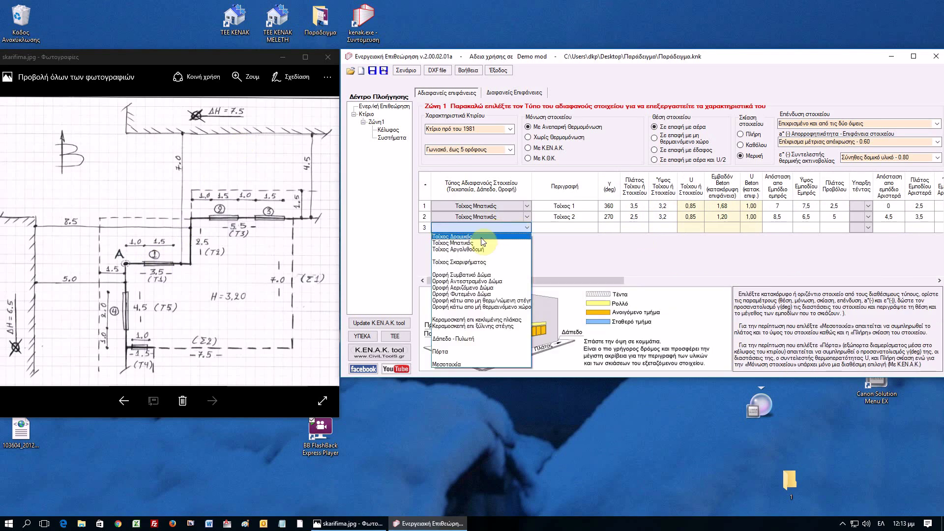
pyautogui.click(477, 243)
pyautogui.click(553, 227)
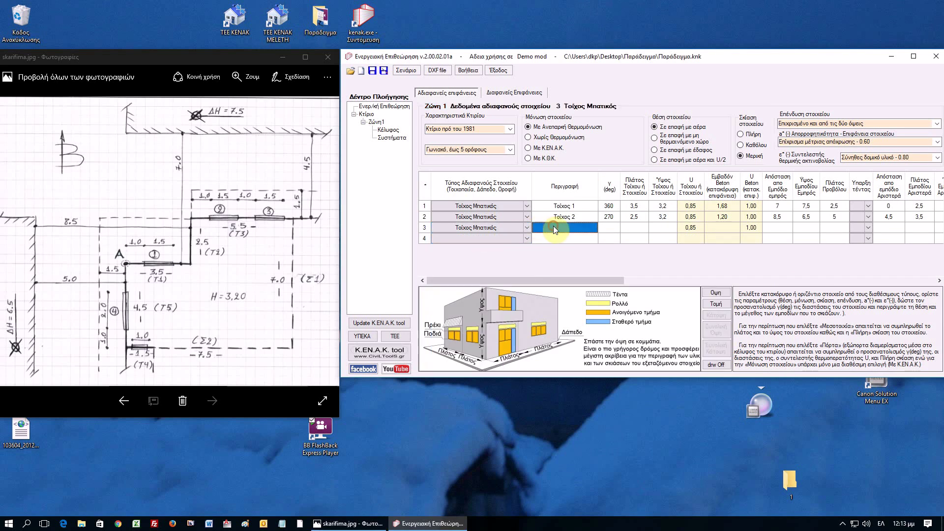
pyautogui.write('Τοί')
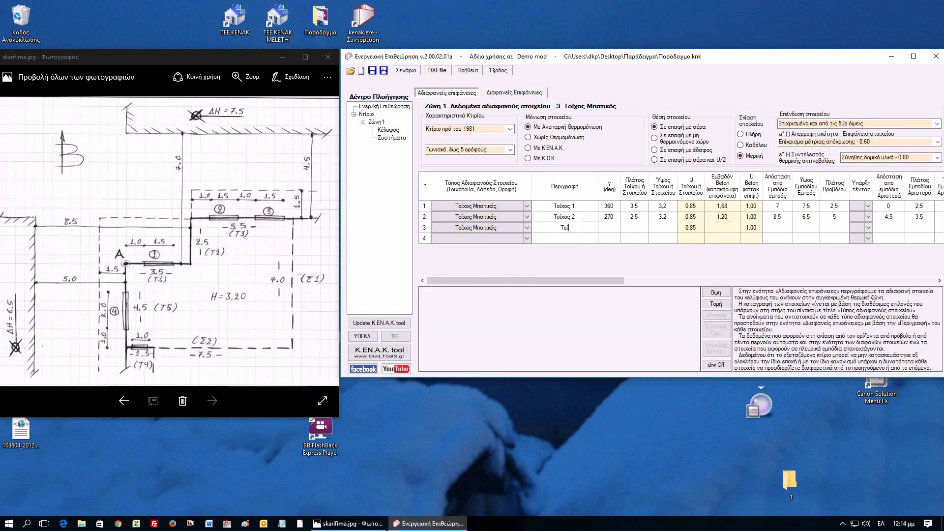
pyautogui.write('χος 3')
pyautogui.press('Return')
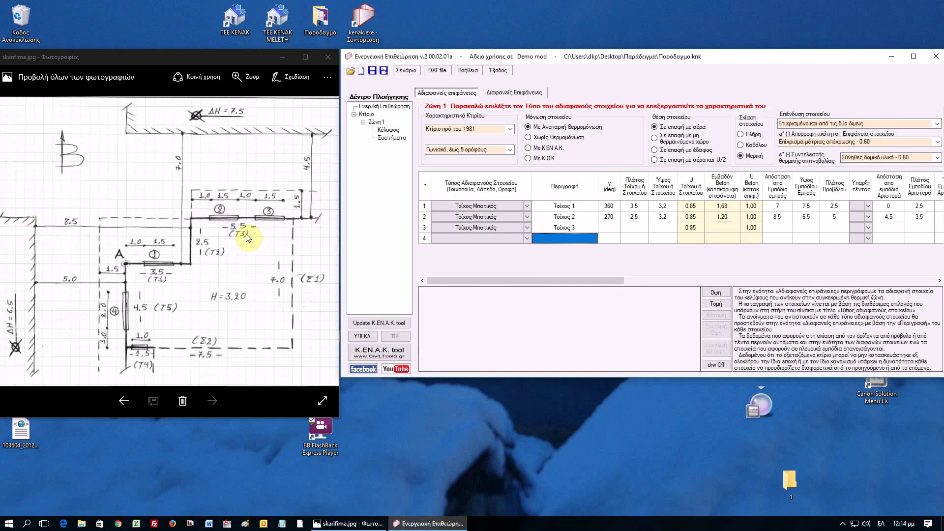
# - Set the orientation of Τοίχος 3 to 360 degrees, its width to 5,5 m and its height to 3,2 m
pyautogui.click(608, 228)
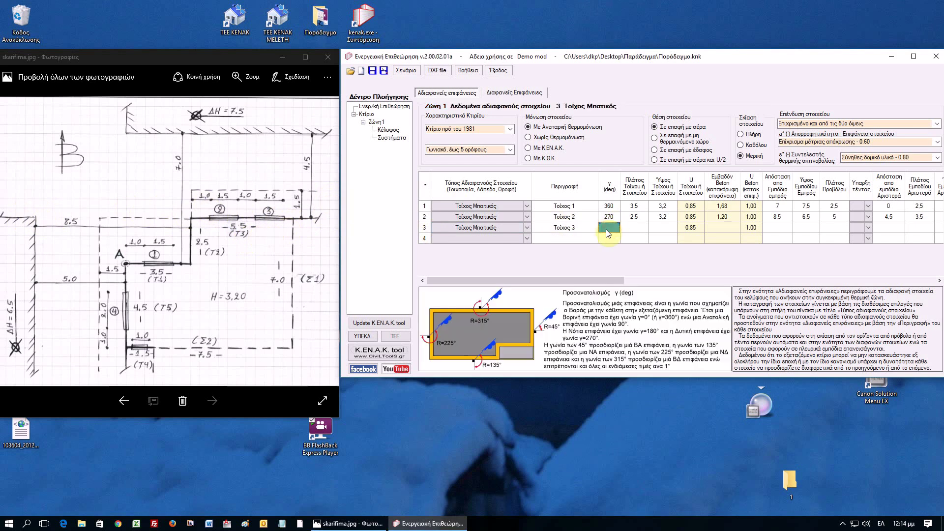
pyautogui.write('360')
pyautogui.press('Tab')
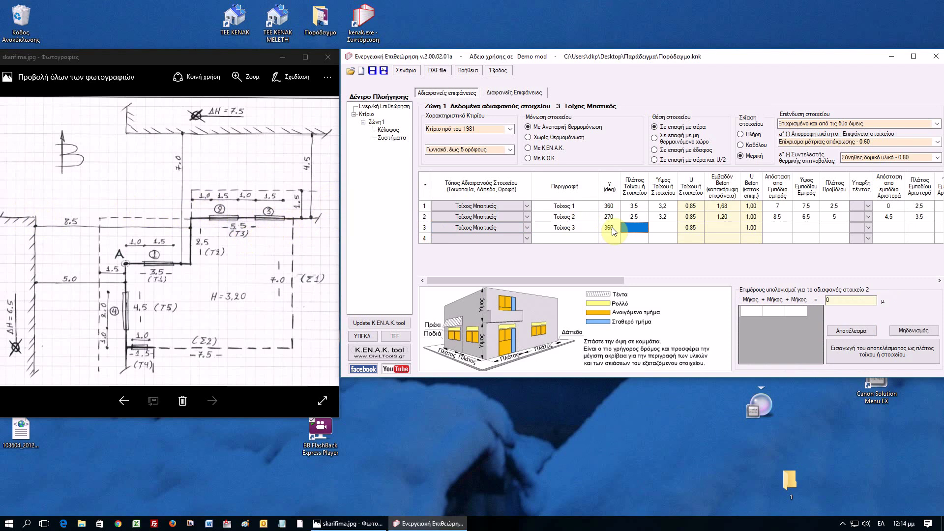
pyautogui.write('5,5')
pyautogui.press('Tab')
pyautogui.write('3,2')
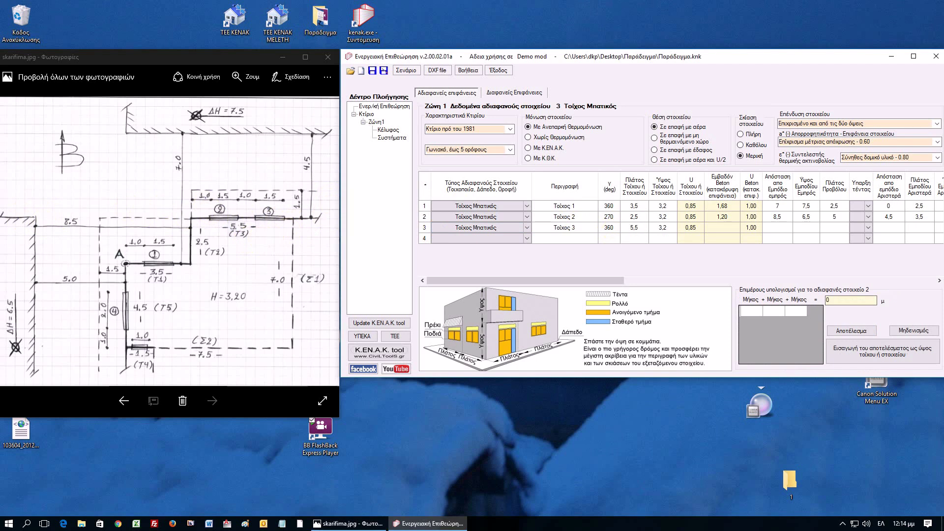
pyautogui.press('Tab')
pyautogui.press('Tab')
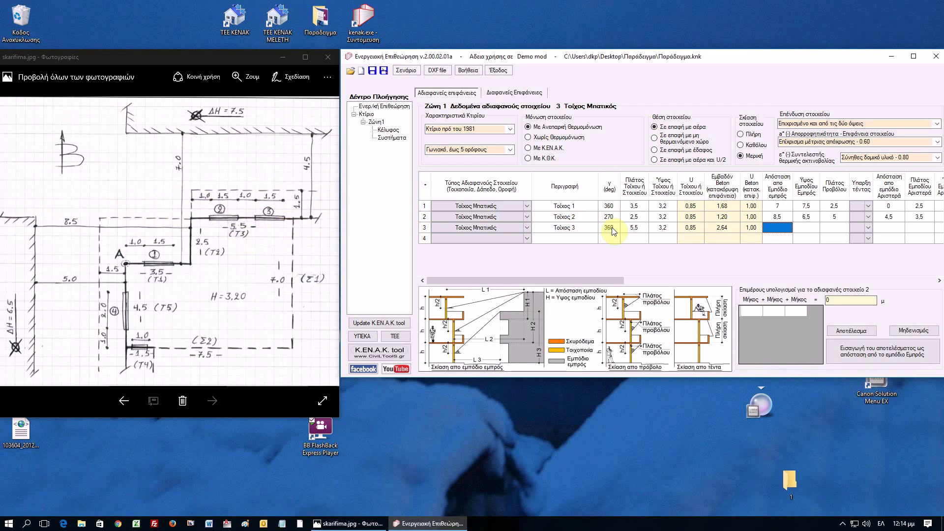
# - Give Τοίχος 3 a front obstacle at 4,5 m distance with 7,5 m height, and an overhang width of 1,5 m
pyautogui.write('4,5')
pyautogui.press('Tab')
pyautogui.write('7,5')
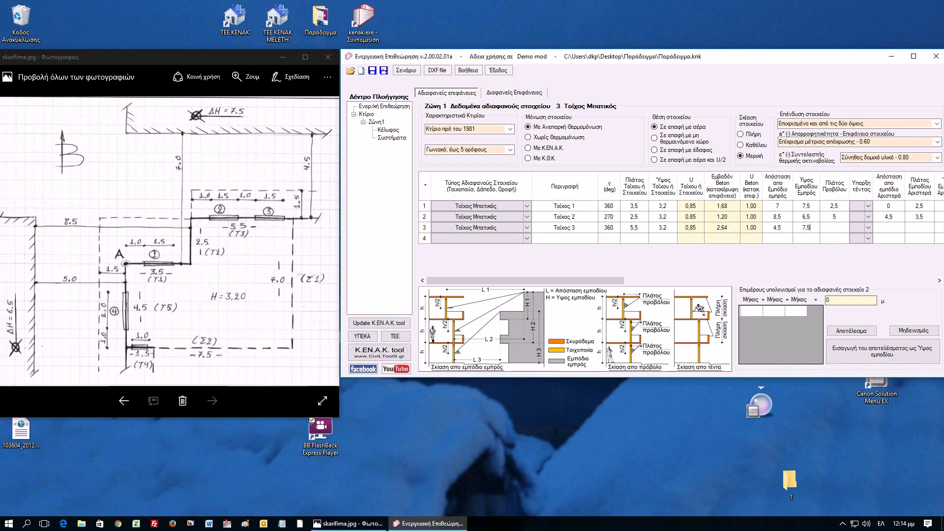
pyautogui.press('Tab')
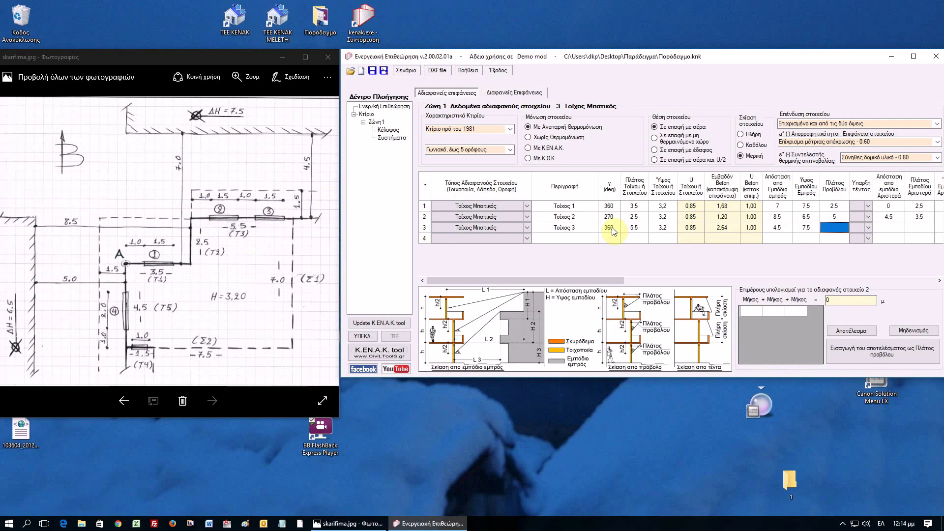
pyautogui.write('1,5')
pyautogui.press('Return')
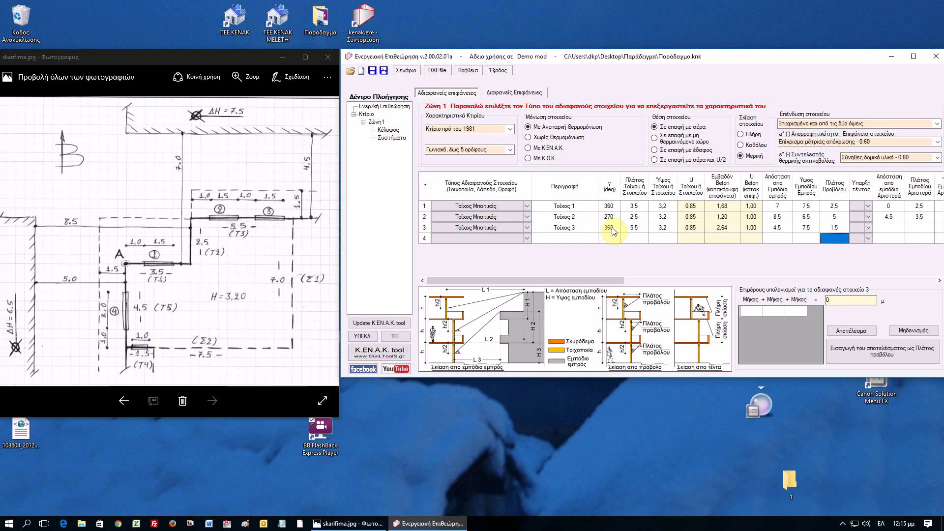
# - Add a fourth opaque element of type Τοίχος Σκαριφήματος and describe it as "Τοιχοσ σκαρ Σ1"
pyautogui.click(527, 236)
pyautogui.click(528, 239)
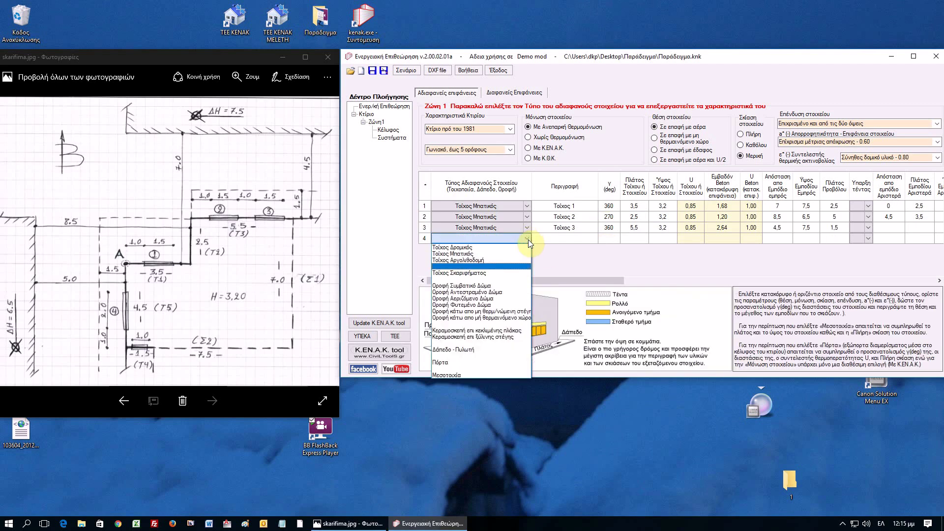
pyautogui.click(447, 273)
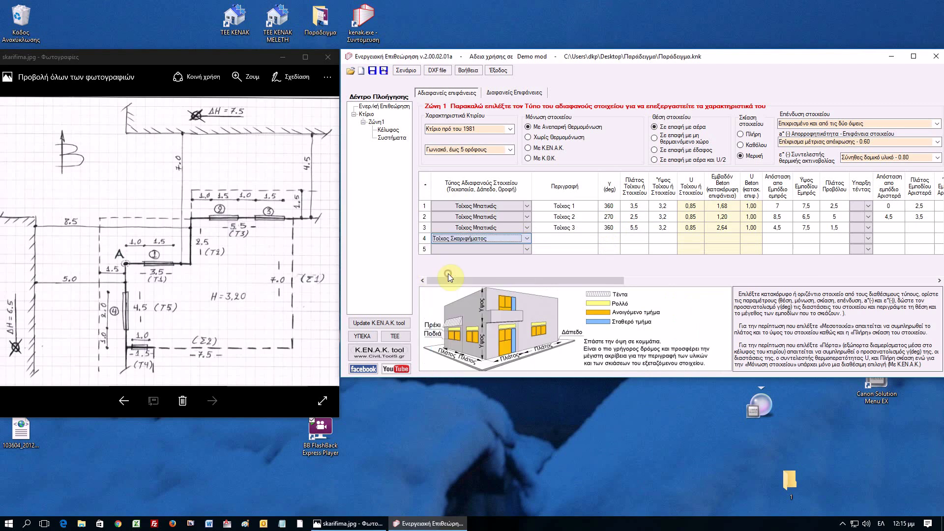
pyautogui.click(556, 239)
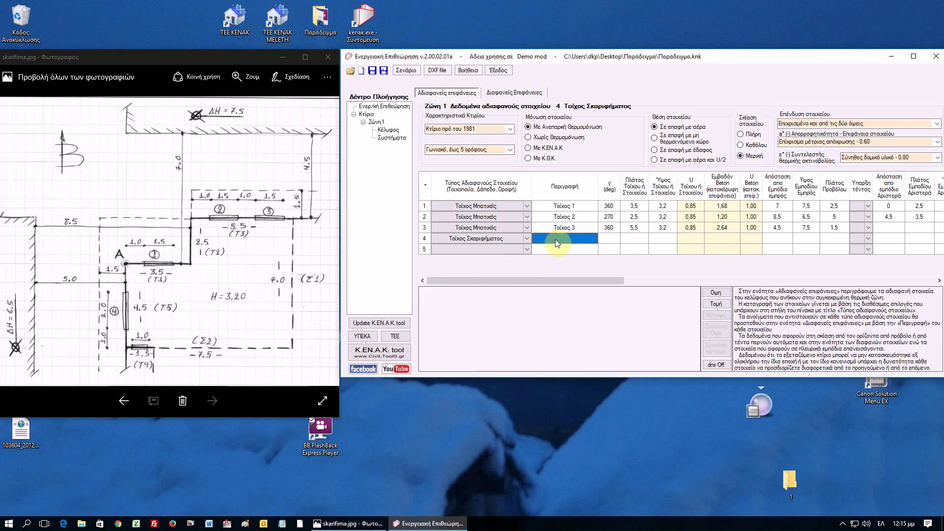
pyautogui.write('Τοιχοσ σκαρ Σ1')
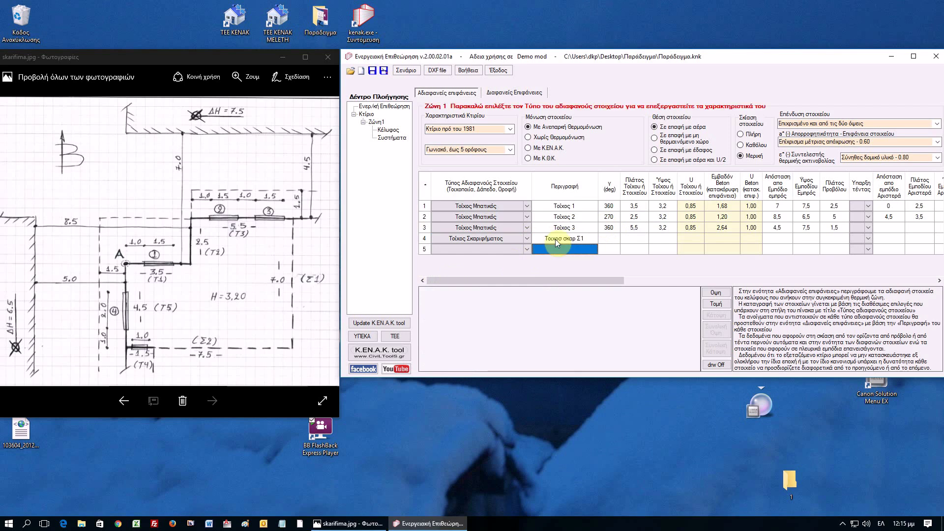
# - Set the orientation of sketch wall Σ1 to 90 degrees, its width to 7 m and its height to 3,2 m
pyautogui.press('Tab')
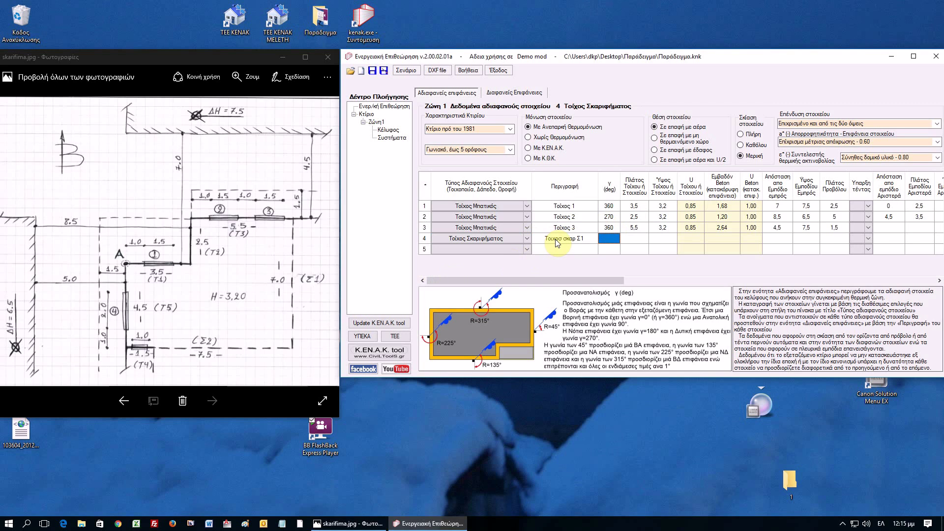
pyautogui.write('90')
pyautogui.press('Tab')
pyautogui.write('7')
pyautogui.press('Tab')
pyautogui.write('3,2')
pyautogui.press('Return')
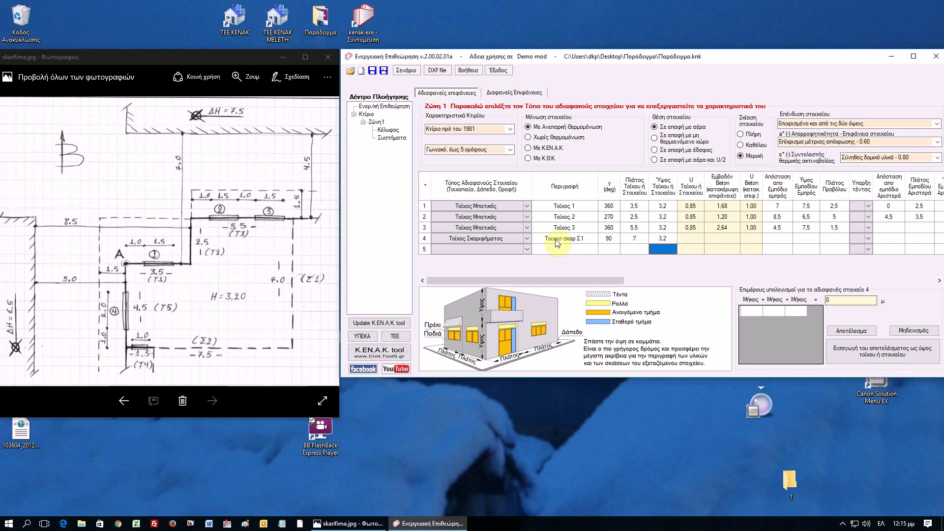
# - Add a fifth opaque element of type Τοίχος Σκαριφήματος and describe it as "Τοίχος σκαρ Σ2"
pyautogui.click(529, 248)
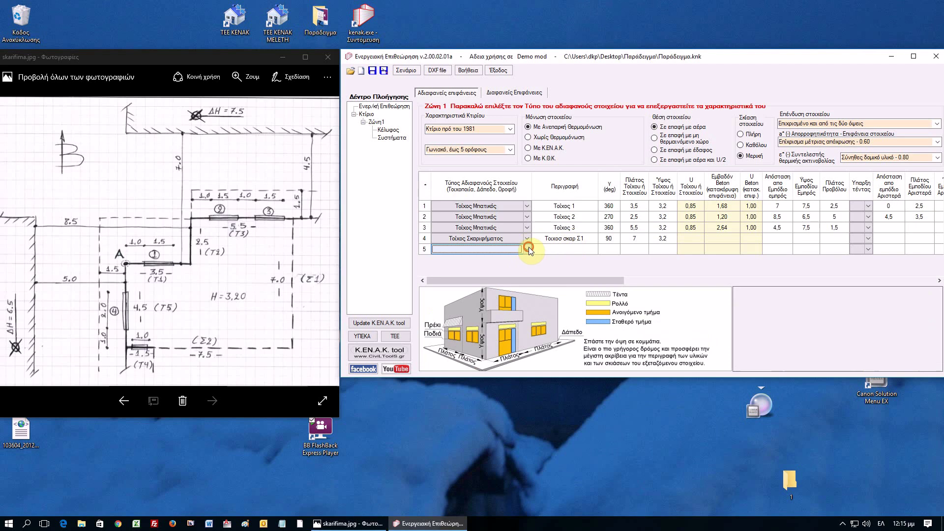
pyautogui.click(528, 247)
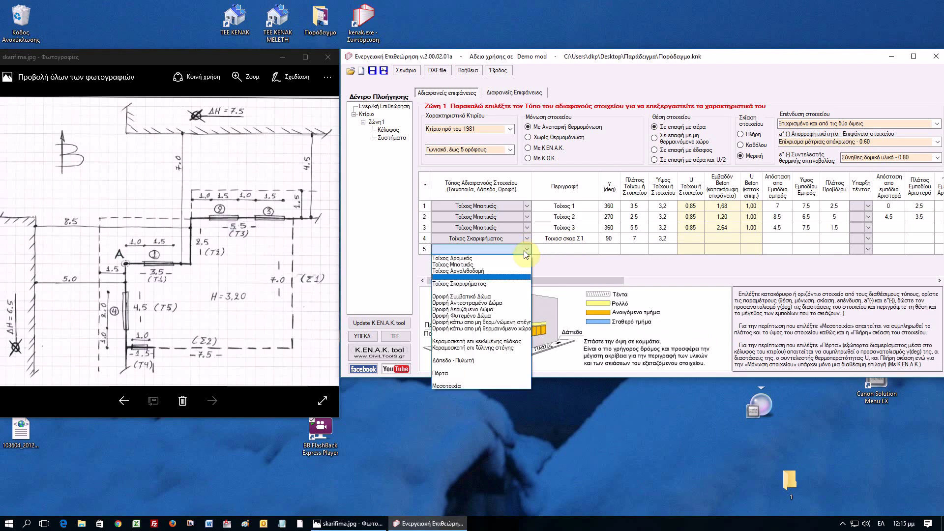
pyautogui.click(485, 283)
pyautogui.click(557, 249)
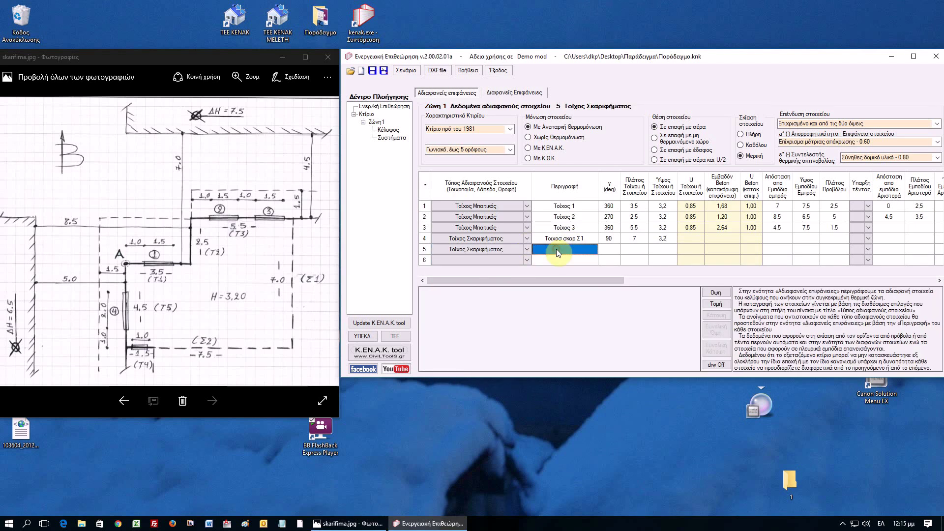
pyautogui.write('Toίχος σκαρ')
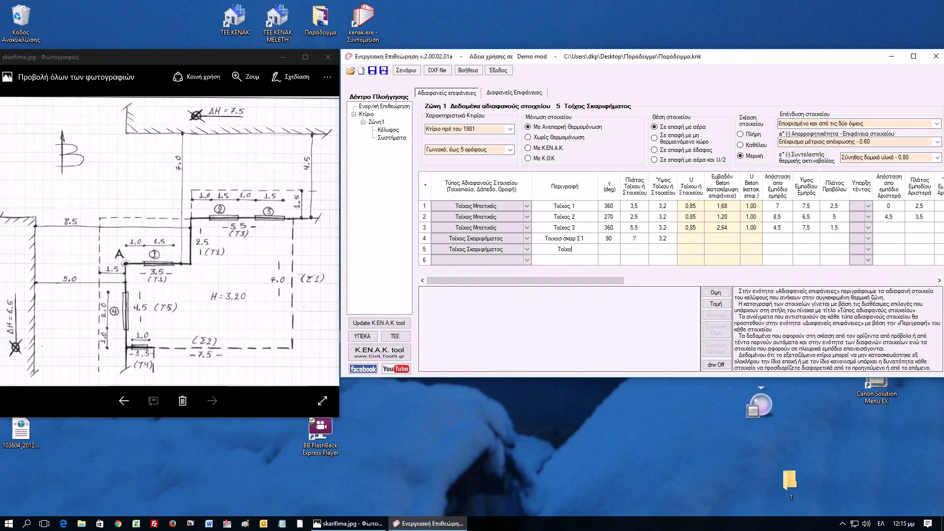
pyautogui.write(' Σ2')
pyautogui.press('Tab')
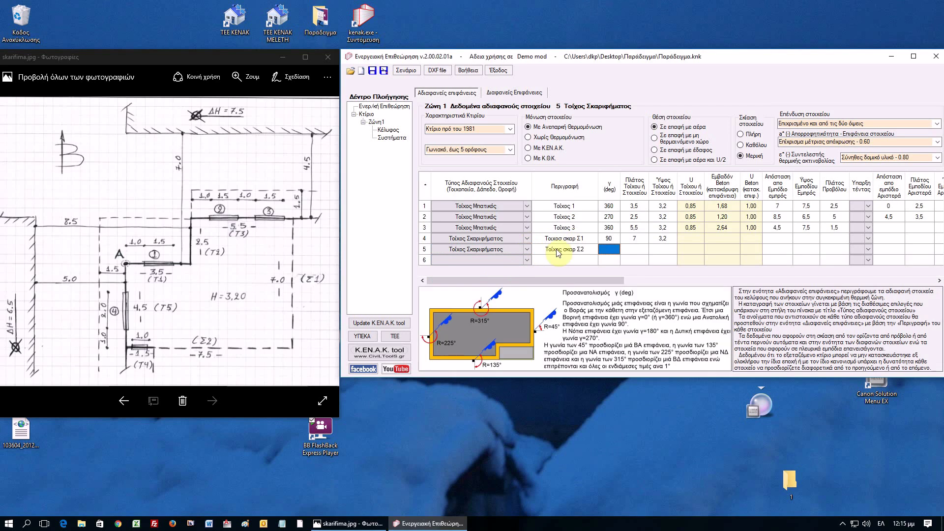
# - Set the orientation of sketch wall Σ2 to 180 degrees, its width to 7,5 m and its height to 3,2 m
pyautogui.write('180')
pyautogui.press('Tab')
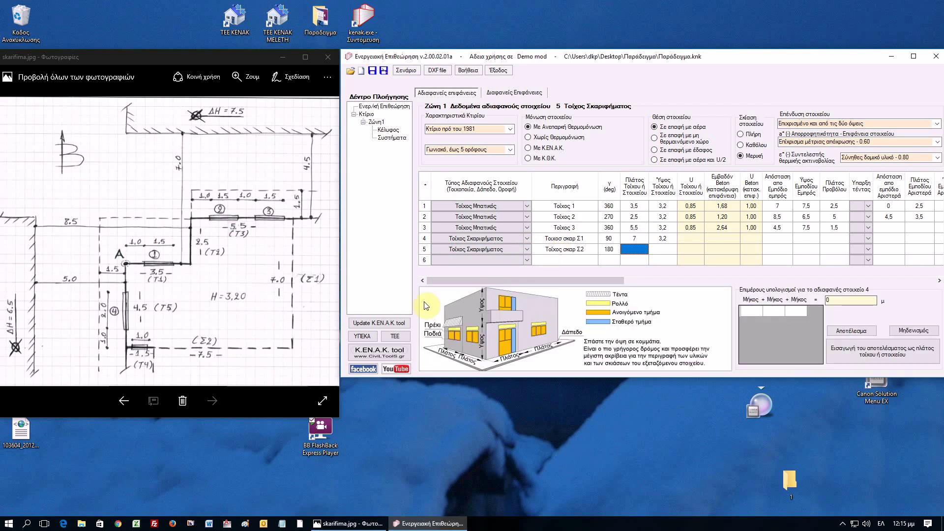
pyautogui.write('7,5')
pyautogui.press('Tab')
pyautogui.write('3,2')
pyautogui.press('Return')
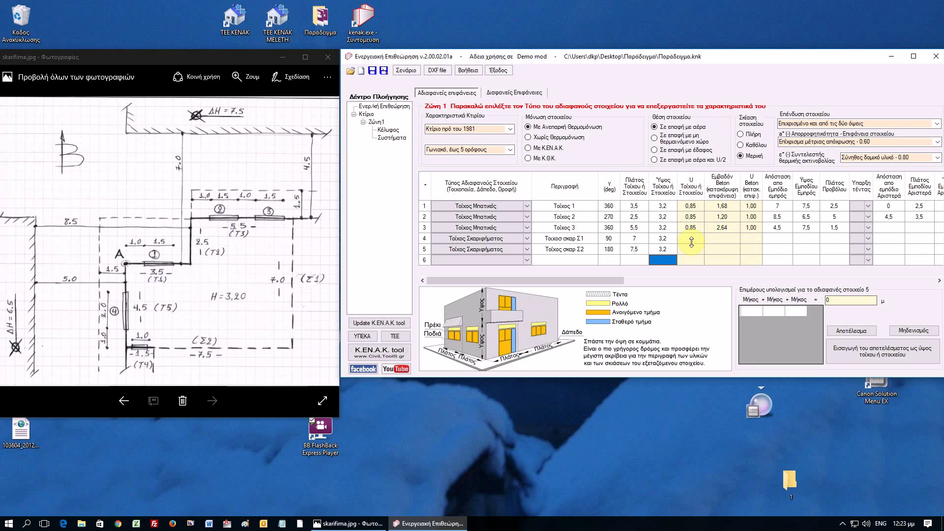
# - Add a sixth opaque element of type Τοίχος Δρομικός with the position "Σε επαφή με αέρα και U/2"
pyautogui.click(682, 160)
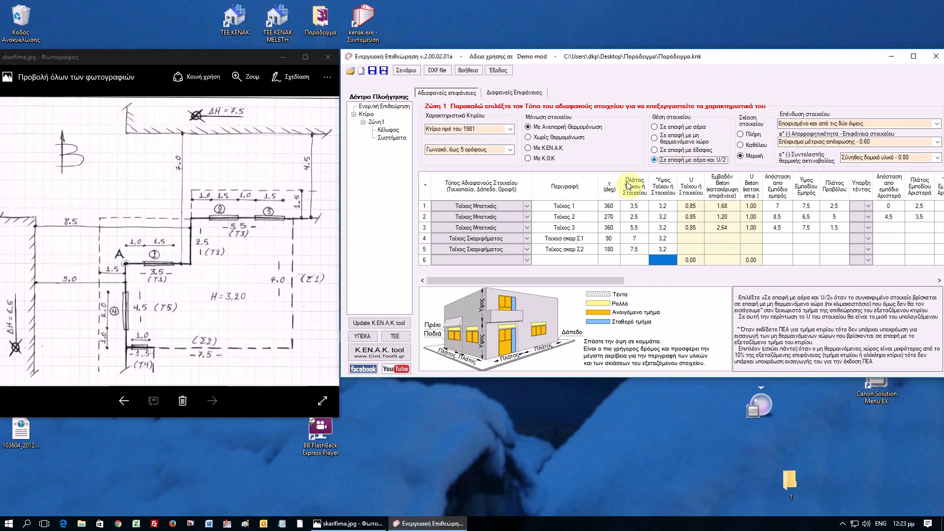
pyautogui.click(527, 259)
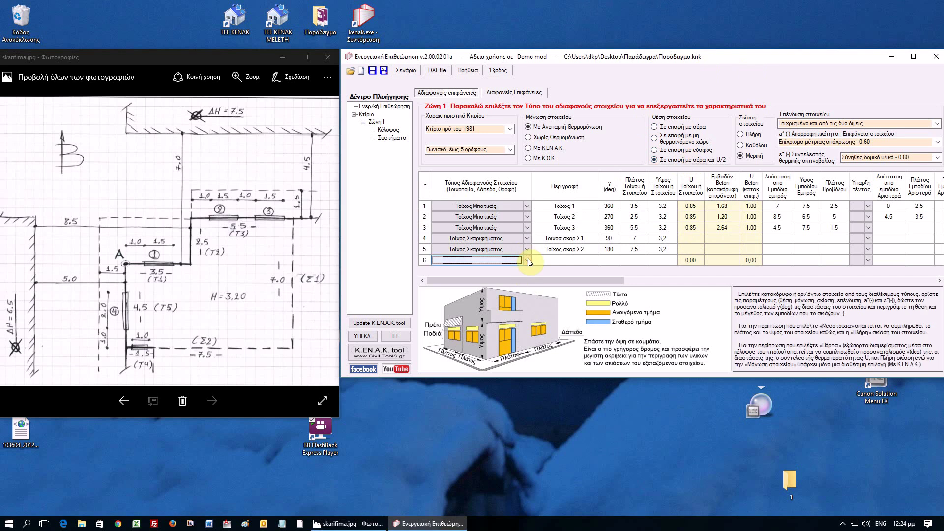
pyautogui.click(527, 258)
pyautogui.click(477, 268)
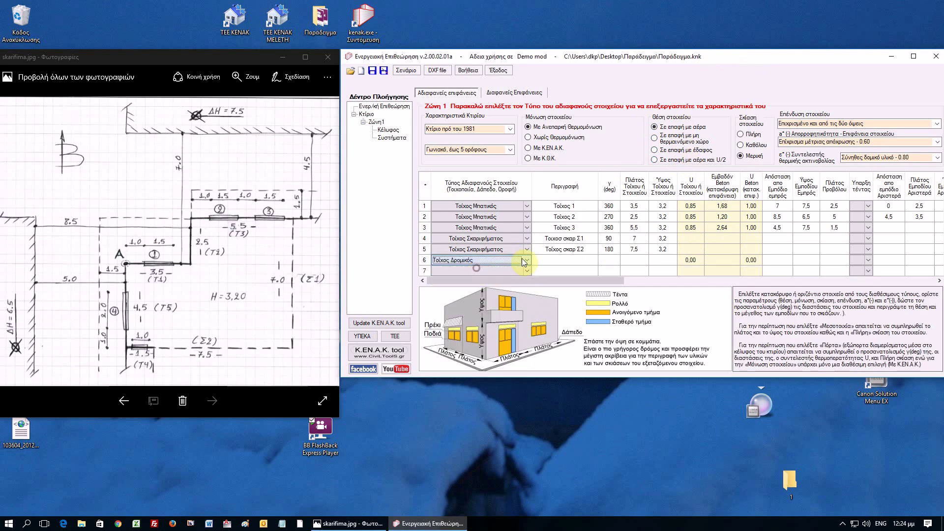
# - Describe the Τοίχος Δρομικός element as "Τ4 είσοδος"
pyautogui.click(540, 261)
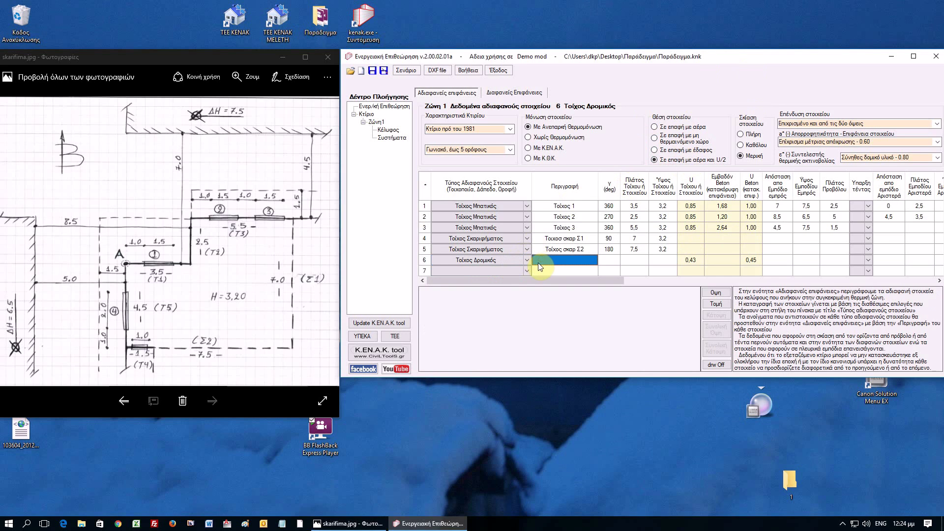
pyautogui.write('T')
pyautogui.write('4 e;is')
pyautogui.press('BackSpace')
pyautogui.press('BackSpace')
pyautogui.press('BackSpace')
pyautogui.press('BackSpace')
pyautogui.press('BackSpace')
pyautogui.hotkey('alt', 'shift')
pyautogui.write('είσοδος')
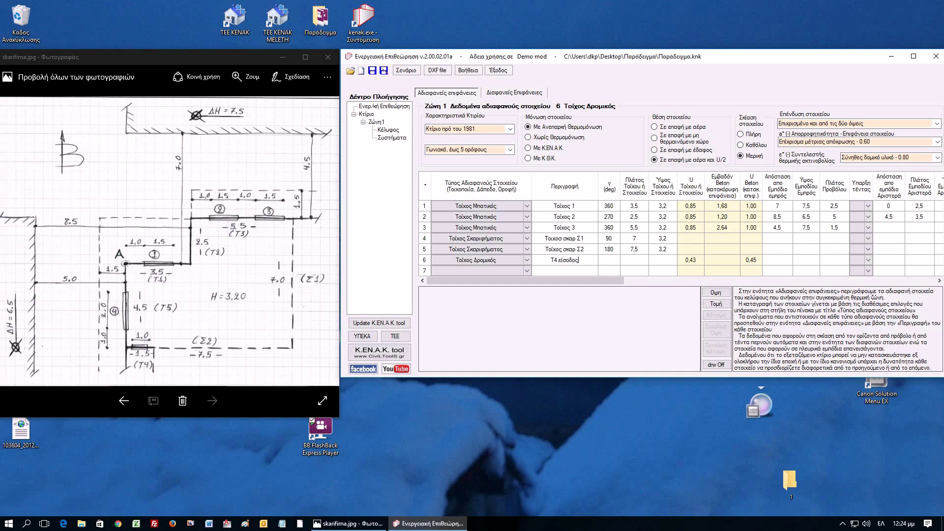
# - Give wall Τ4 είσοδος an orientation of 180 degrees, a width of 1,5 m, a height of 3,2 m and full shading (Πλήρη)
pyautogui.press('Tab')
pyautogui.write('180')
pyautogui.press('Tab')
pyautogui.write('1,5')
pyautogui.press('Tab')
pyautogui.write('3,2')
pyautogui.press('Tab')
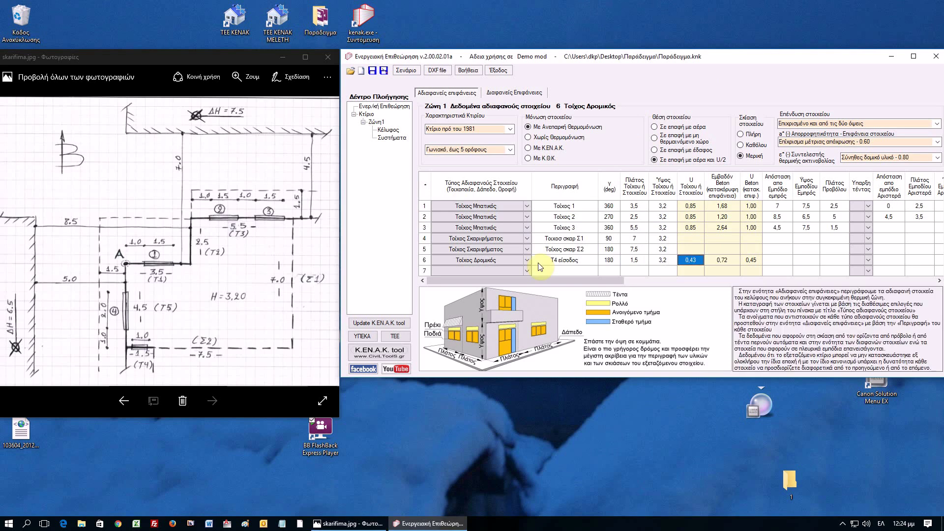
pyautogui.click(761, 136)
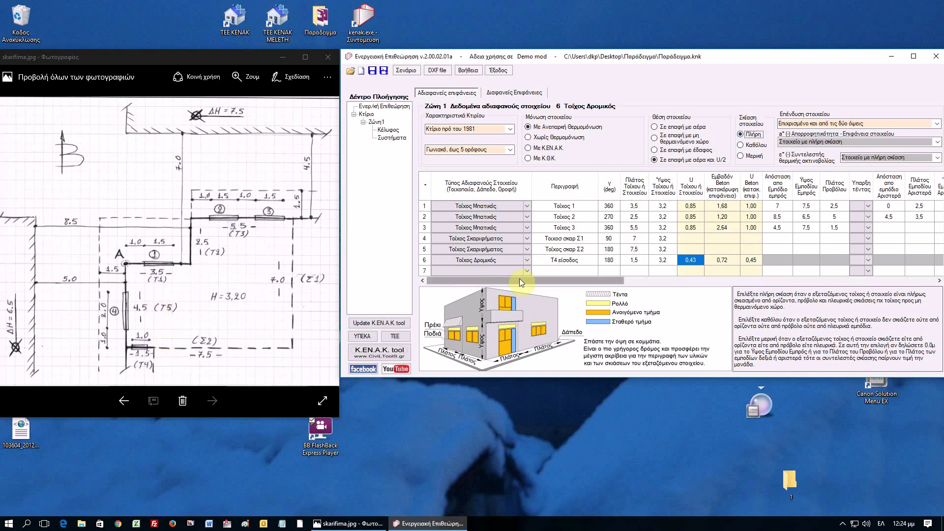
# - Add a seventh opaque element of type Τοίχος Μπατικός and describe it as "Τοίχος Τ5"
pyautogui.click(529, 271)
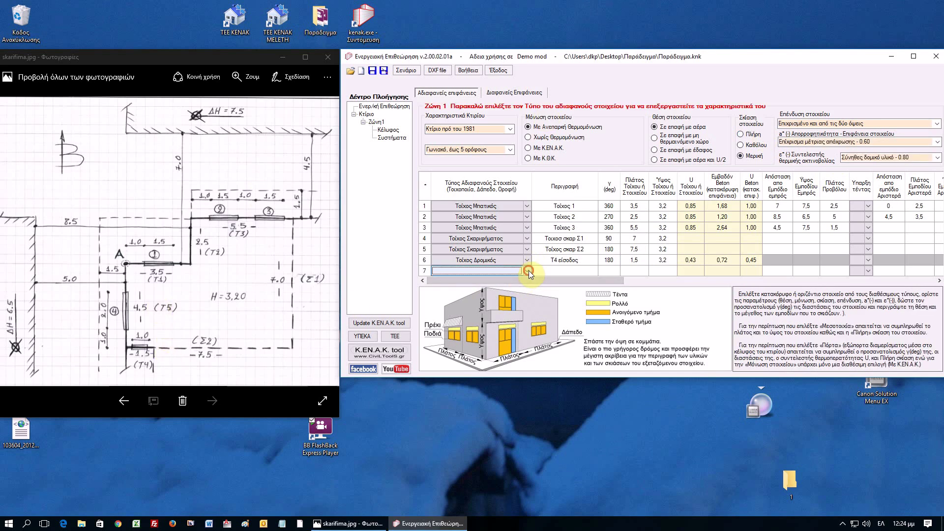
pyautogui.click(529, 270)
pyautogui.click(470, 279)
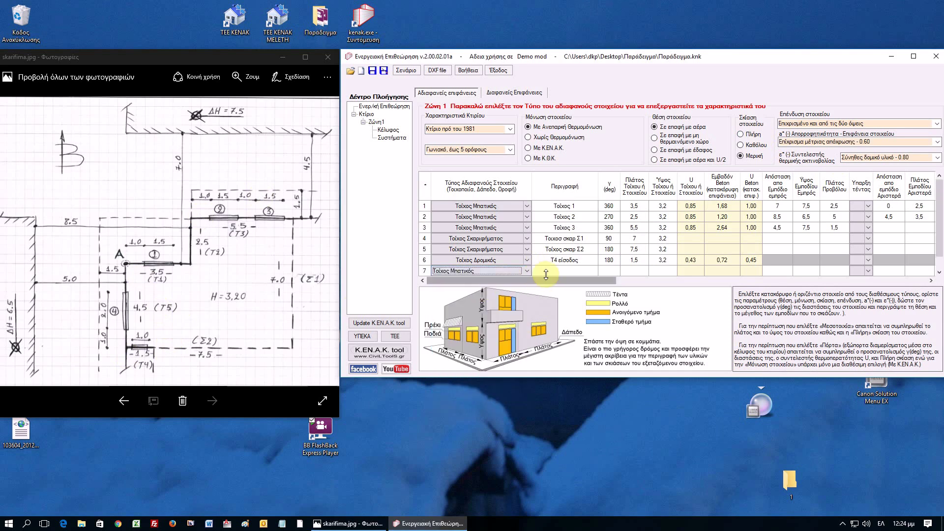
pyautogui.click(558, 271)
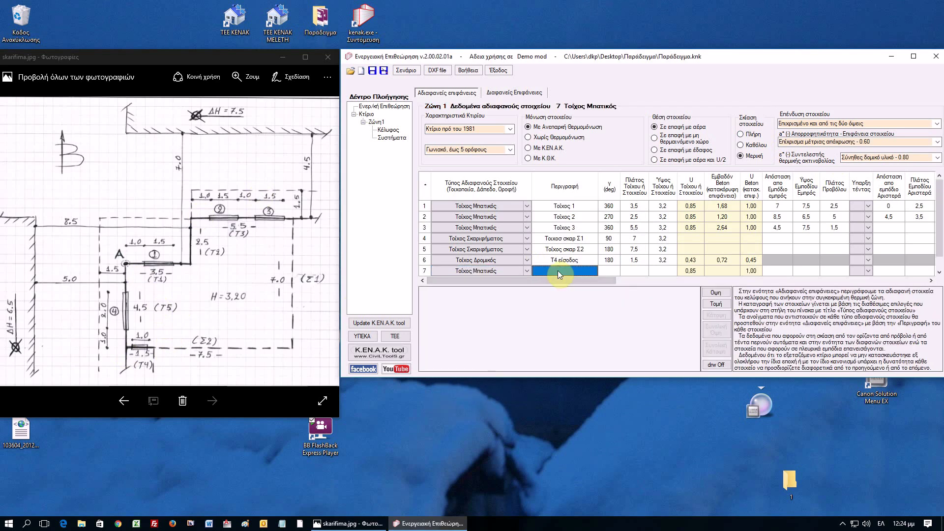
pyautogui.write('Τοίχος Τ5')
pyautogui.press('Tab')
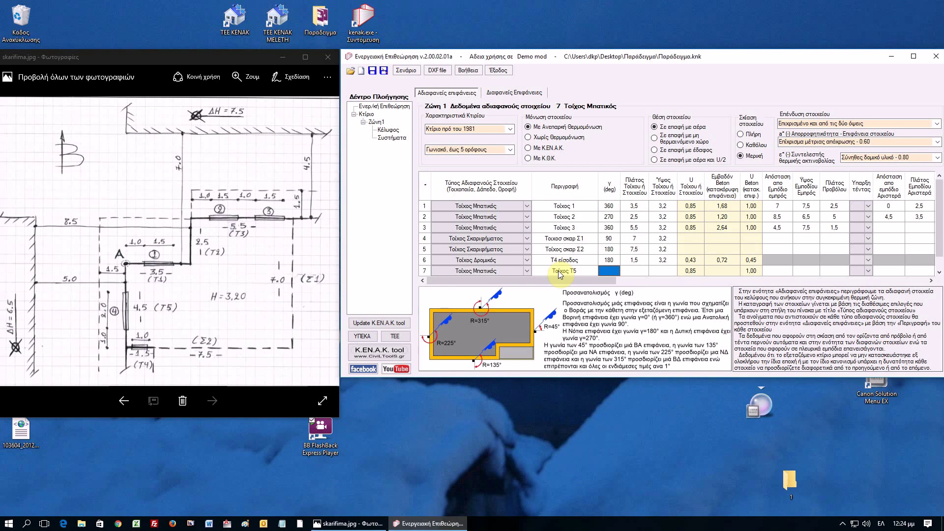
# - Set the orientation of Τοίχος Τ5 to 270 degrees, its width to 4,5 m and its height to 3,2 m
pyautogui.write('270')
pyautogui.press('Return')
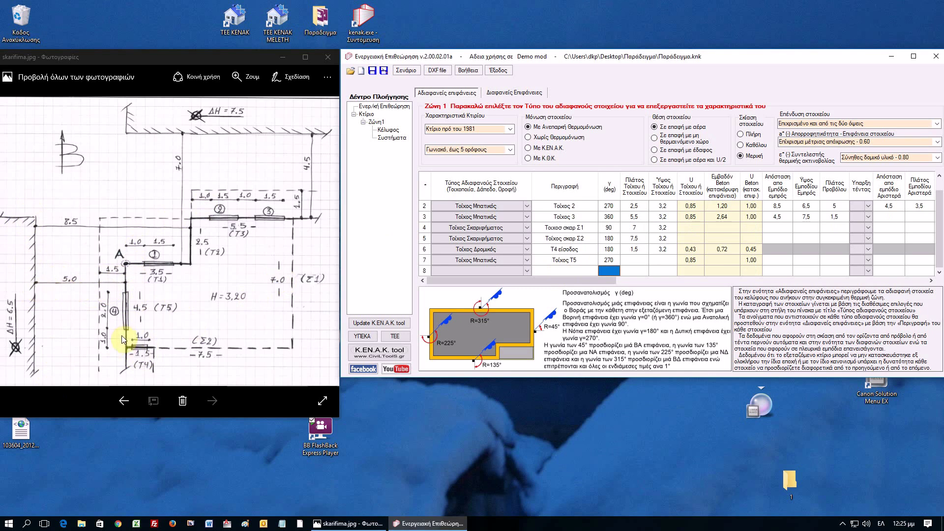
pyautogui.click(635, 261)
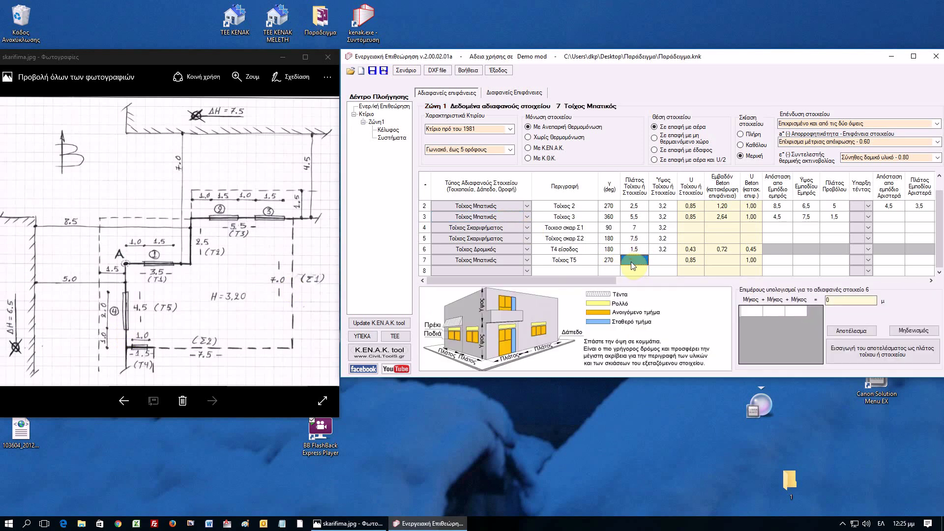
pyautogui.write('4,5')
pyautogui.press('Tab')
pyautogui.write('3,2')
pyautogui.press('Tab')
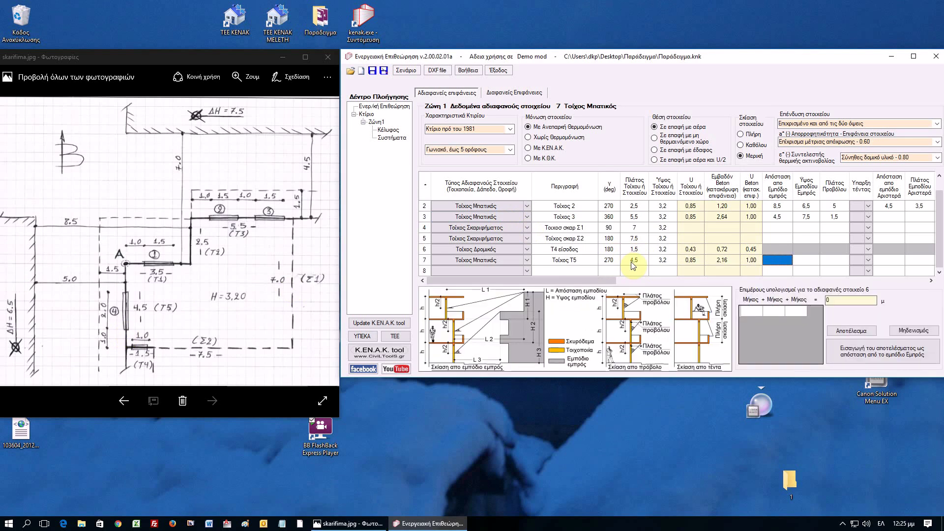
# - Give Τοίχος Τ5 a front obstacle at 5 m distance with 6,5 m height, and an overhang width of 1,5 m
pyautogui.write('5')
pyautogui.press('Tab')
pyautogui.write('6,5')
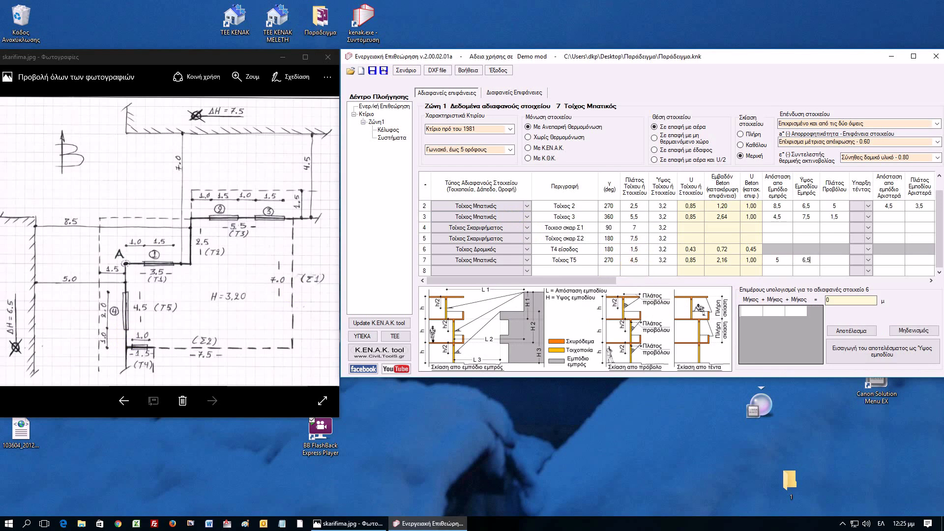
pyautogui.press('Tab')
pyautogui.write('1.5')
pyautogui.press('Return')
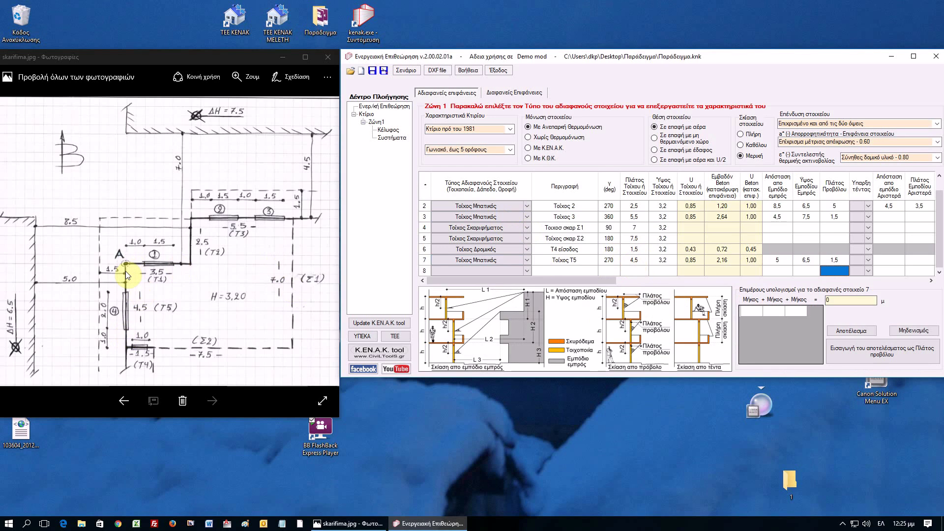
pyautogui.moveTo(491, 280); pyautogui.dragTo(468, 282)
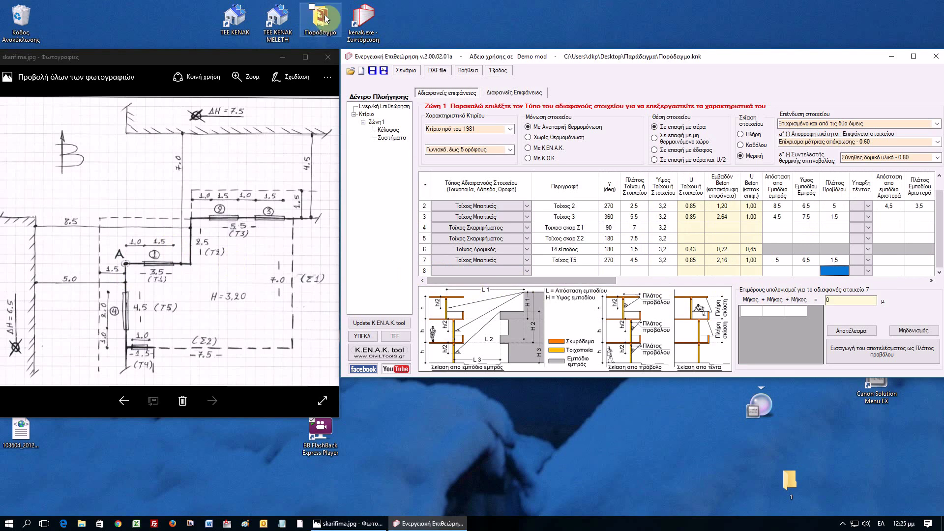
# - Add the first transparent element of the zone on Τοίχος 1 with the type Ανοιγόμενο κούφωμα Πόρτα
pyautogui.click(508, 94)
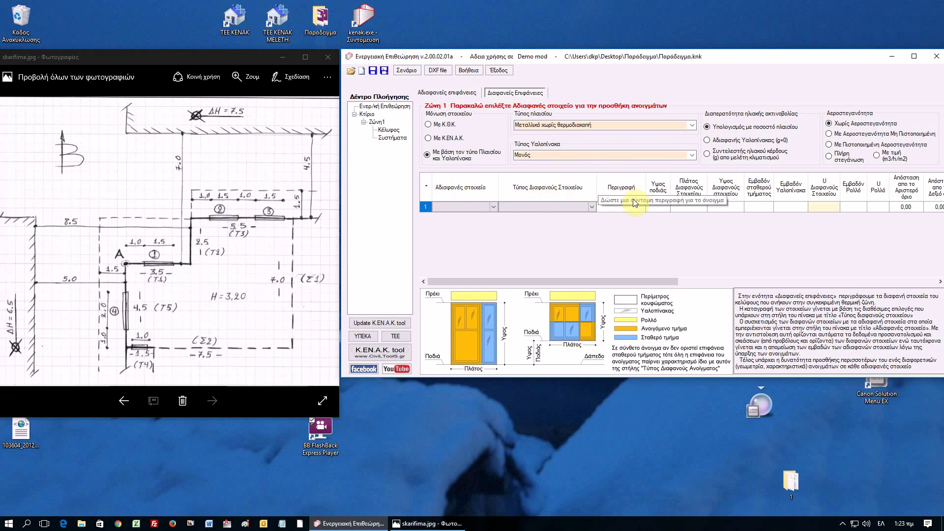
pyautogui.moveTo(657, 190)
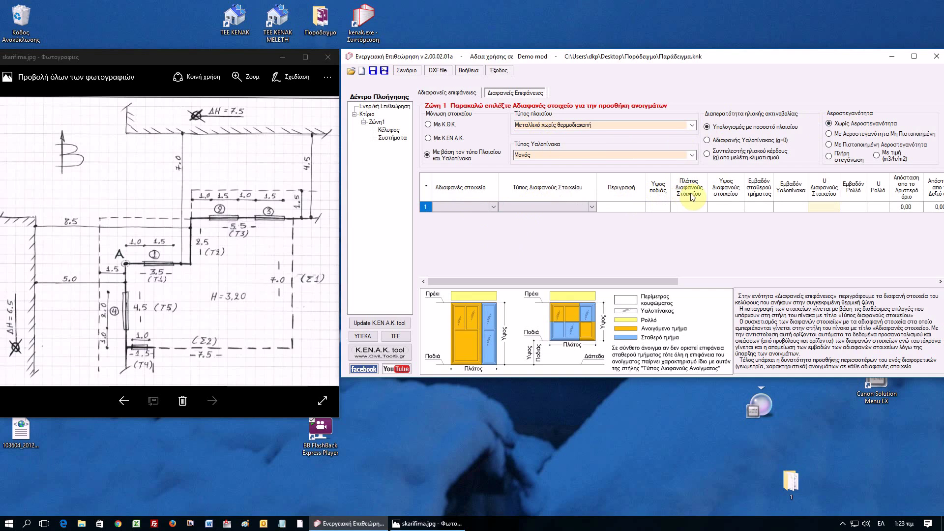
pyautogui.moveTo(733, 199)
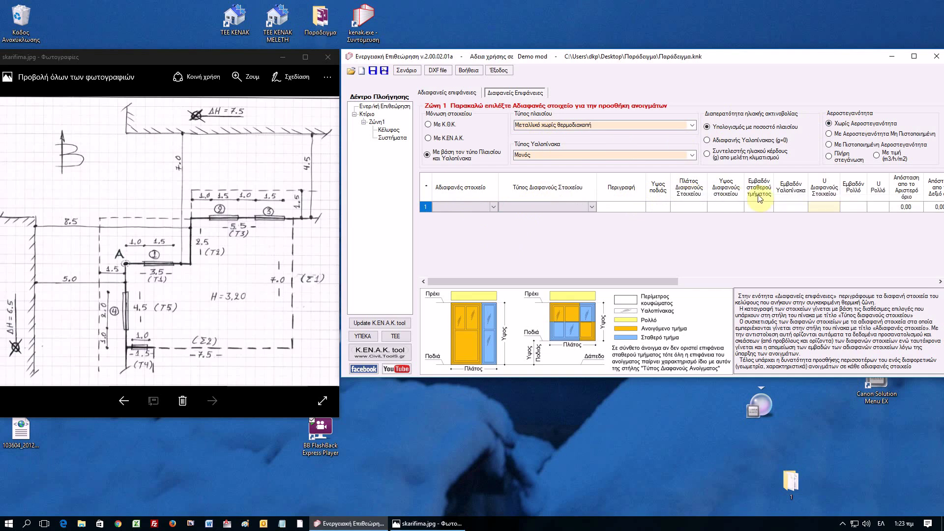
pyautogui.moveTo(769, 196)
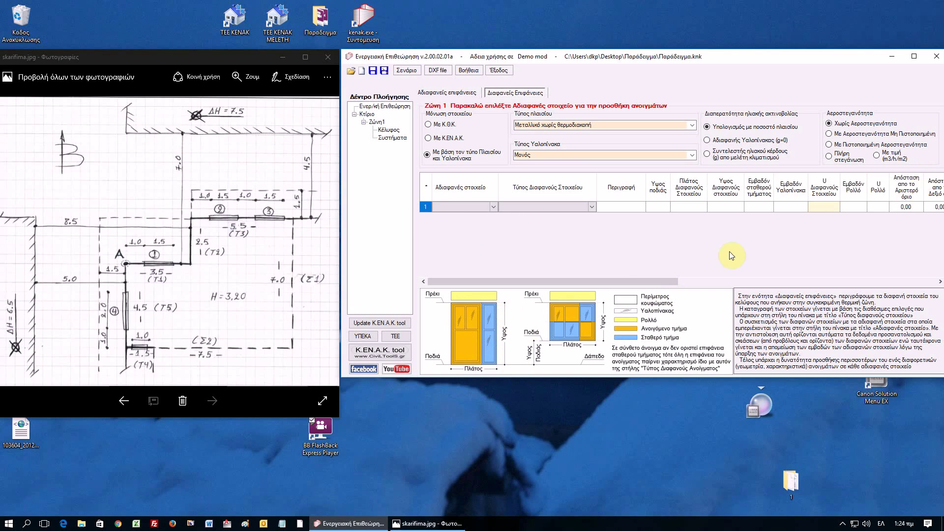
pyautogui.click(489, 207)
pyautogui.click(492, 208)
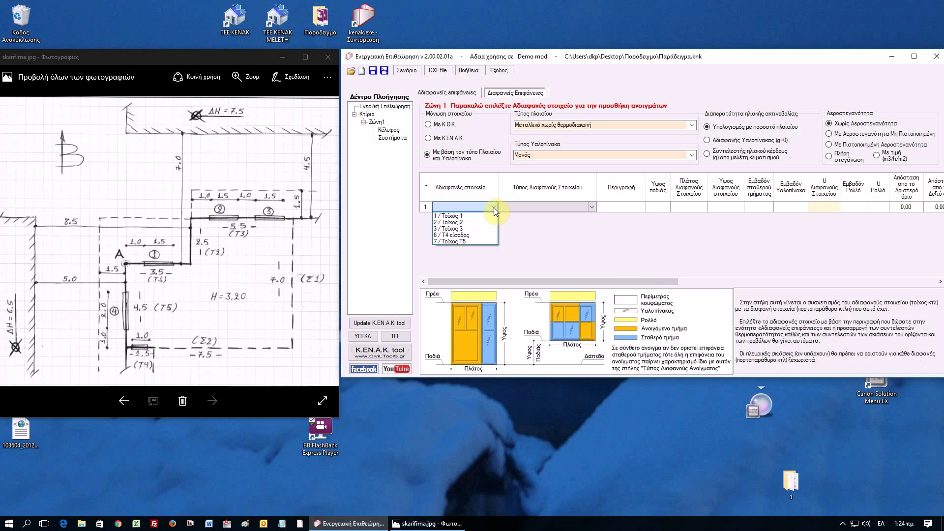
pyautogui.click(473, 216)
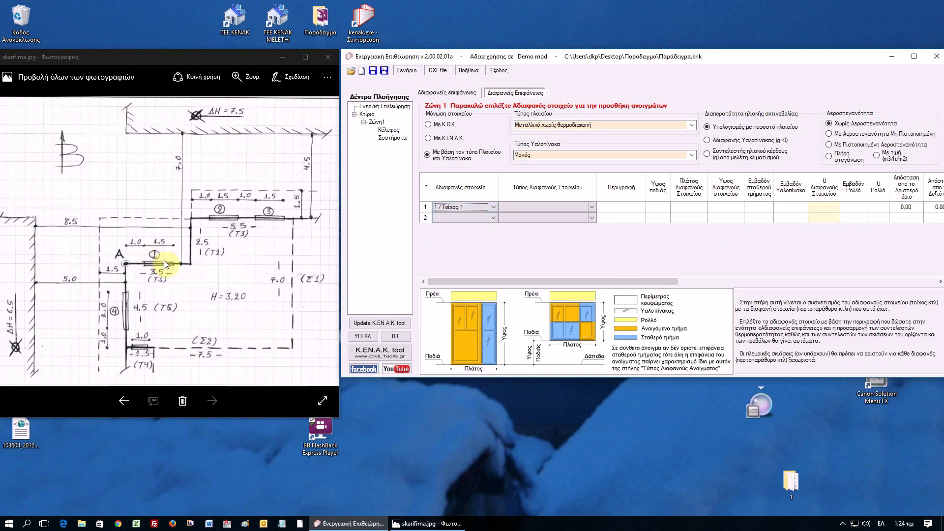
pyautogui.click(513, 207)
pyautogui.click(529, 207)
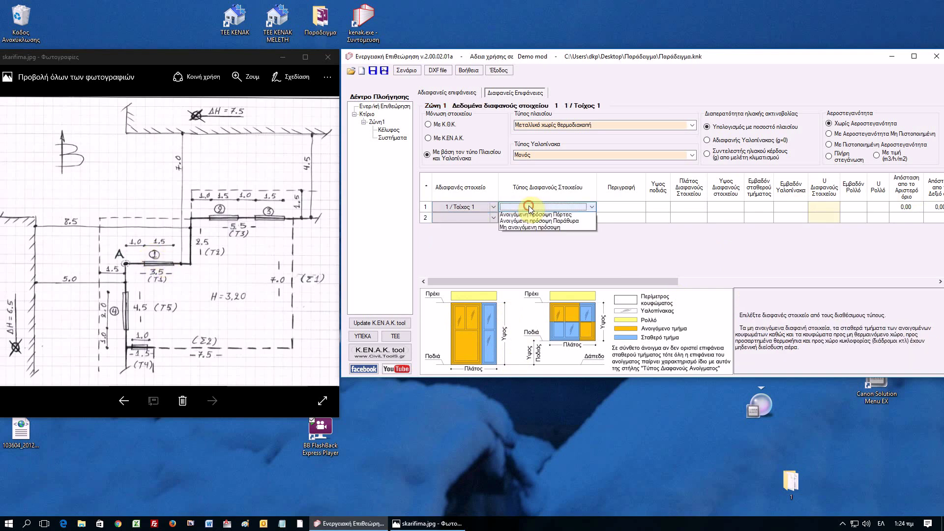
pyautogui.click(551, 214)
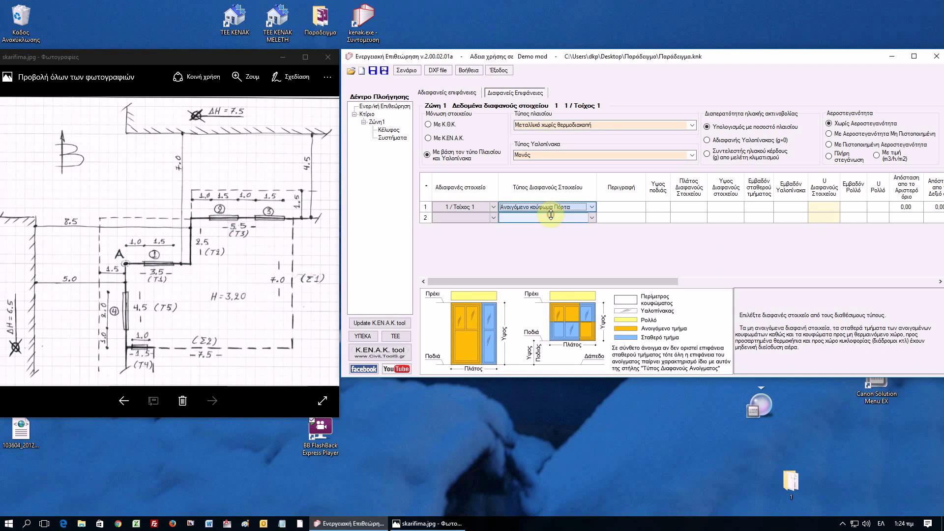
pyautogui.click(617, 206)
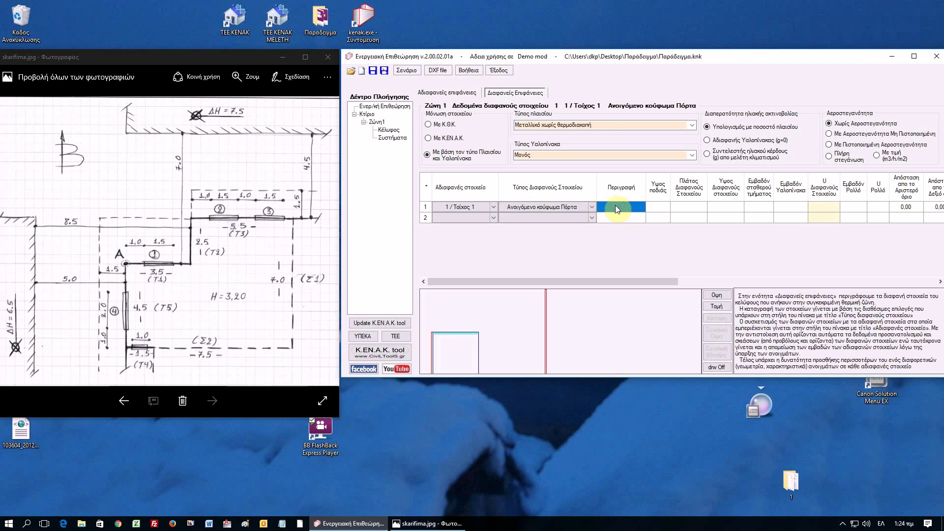
# - Describe the first transparent element as "Πόρτα 1" with sill height 0, width 1,5 m and height 2,2 m
pyautogui.write('Πόρτα 1')
pyautogui.click(660, 210)
pyautogui.write('0')
pyautogui.click(688, 212)
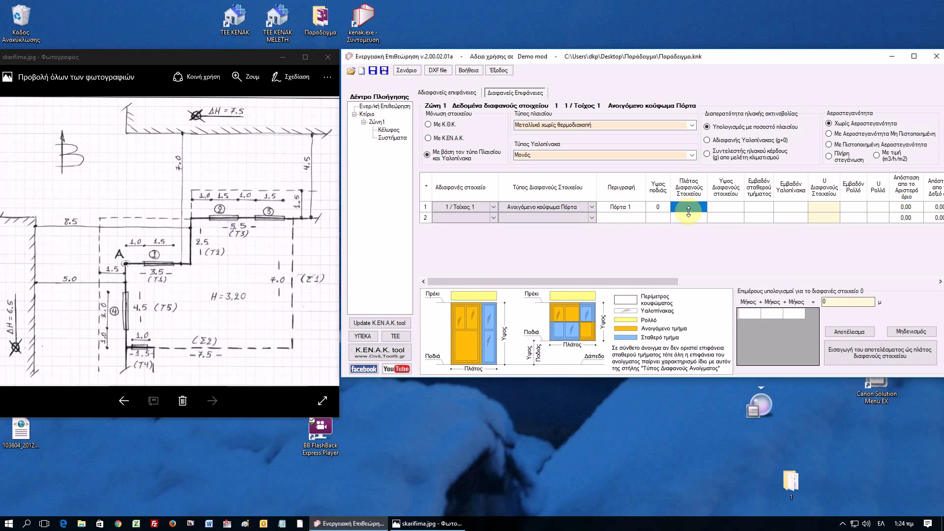
pyautogui.write('1,5')
pyautogui.press('Tab')
pyautogui.write('2,2')
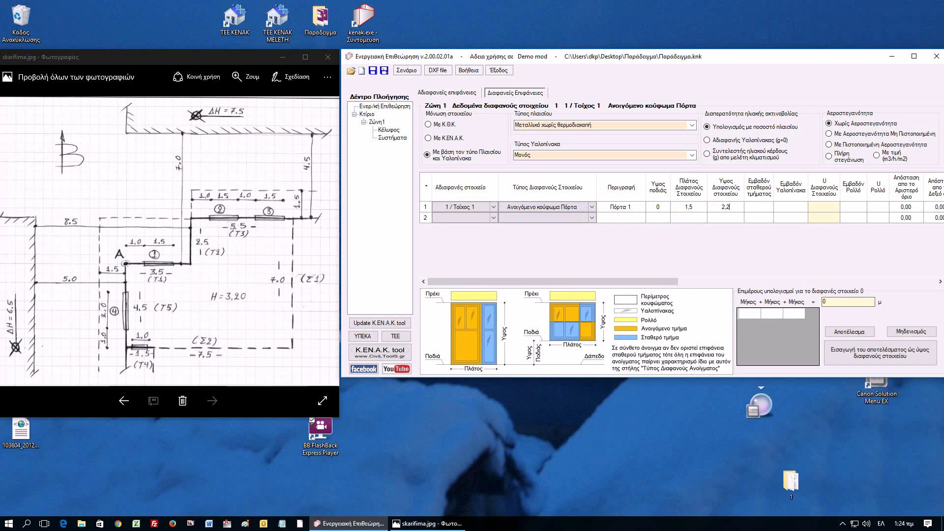
pyautogui.press('Tab')
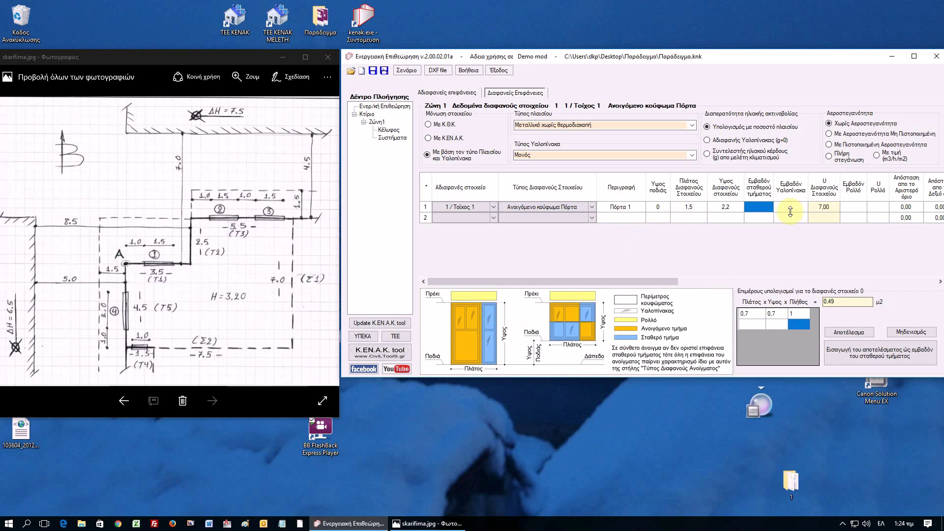
# - Calculate the glazing area of Πόρτα 1 from two panes of 0,7 x 0,6 m and insert the result
pyautogui.click(791, 207)
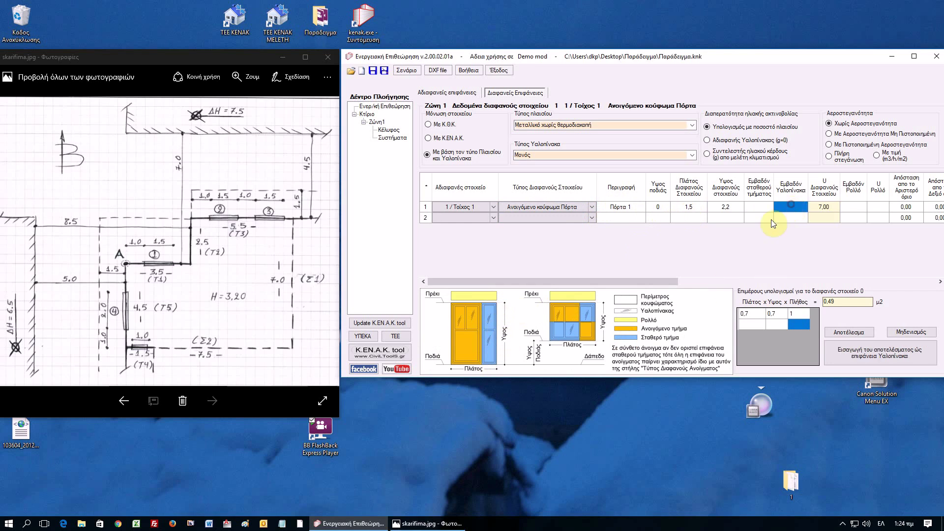
pyautogui.click(467, 322)
pyautogui.click(747, 316)
pyautogui.write('0,6')
pyautogui.press('Tab')
pyautogui.write('2')
pyautogui.press('Return')
pyautogui.click(849, 332)
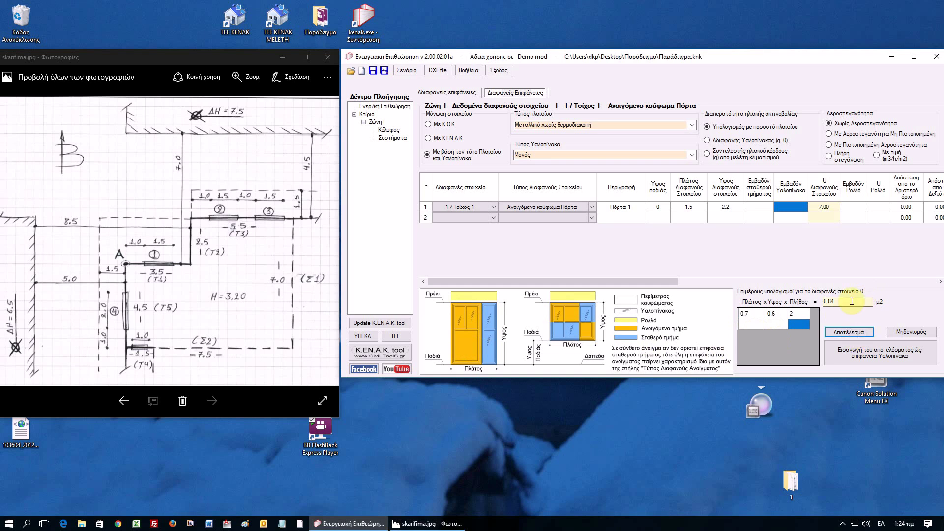
pyautogui.click(871, 355)
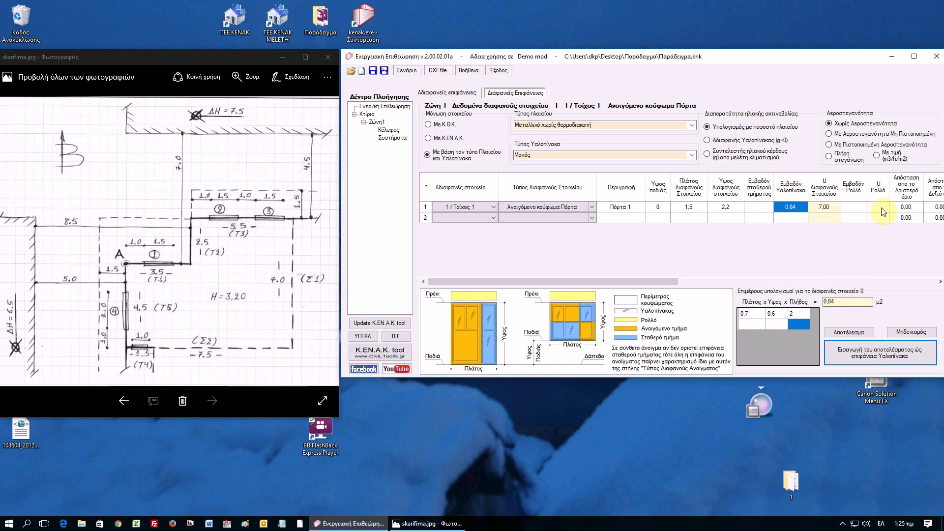
# - Set the distance of Πόρτα 1 from the right boundary to 1 m and preview its section and elevation
pyautogui.click(909, 211)
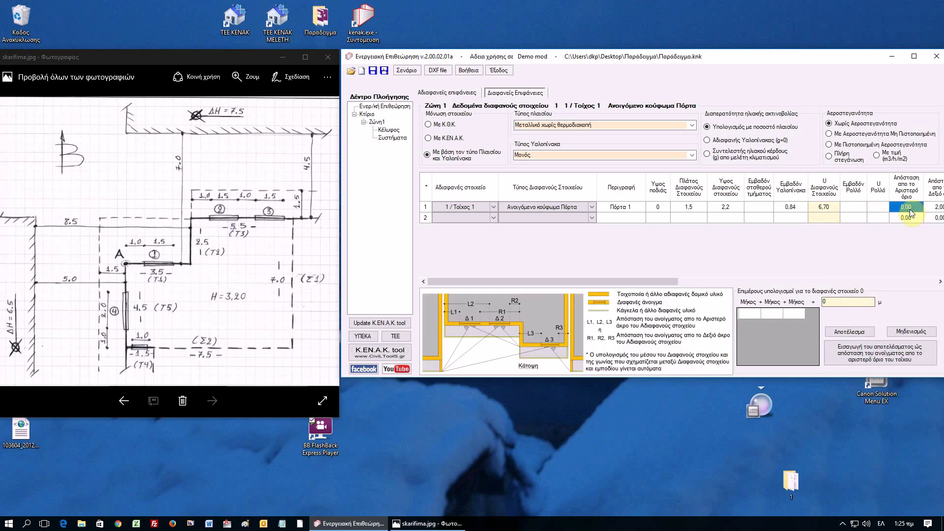
pyautogui.click(934, 209)
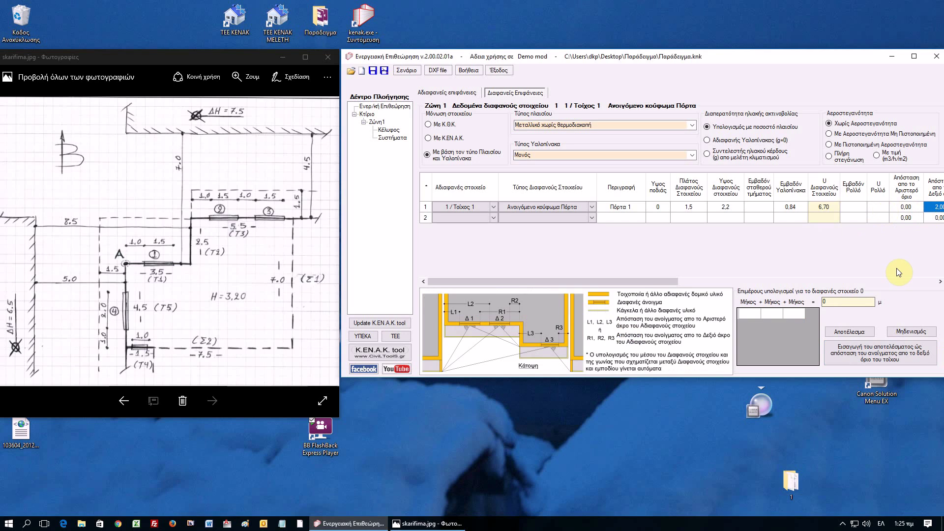
pyautogui.write('1')
pyautogui.press('Return')
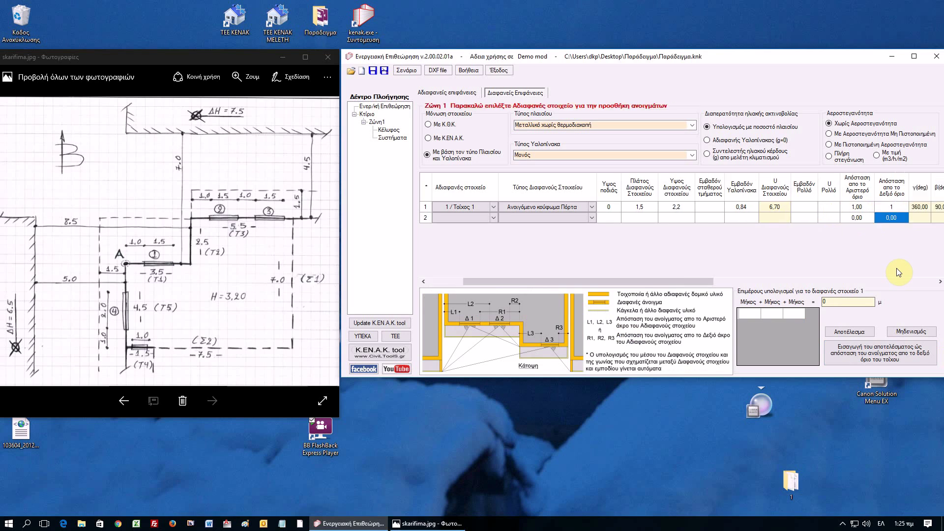
pyautogui.click(609, 206)
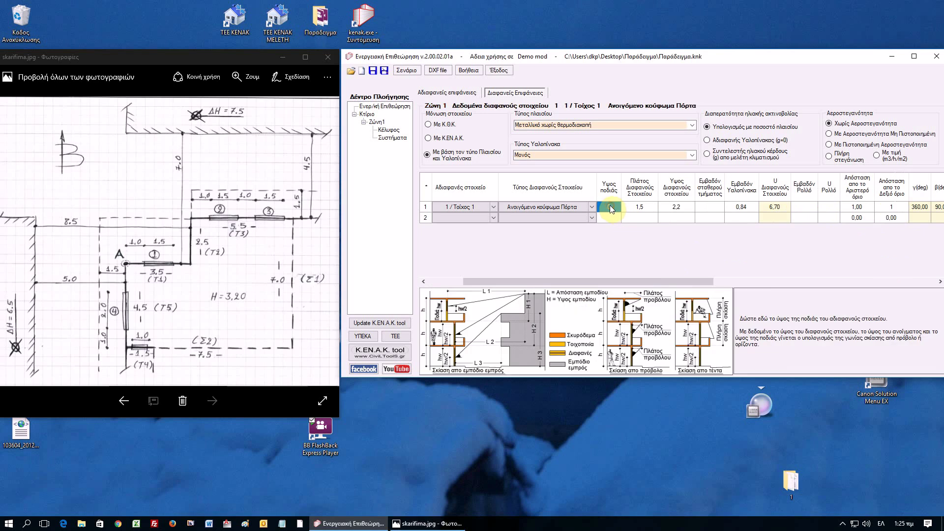
pyautogui.moveTo(621, 280); pyautogui.dragTo(537, 281)
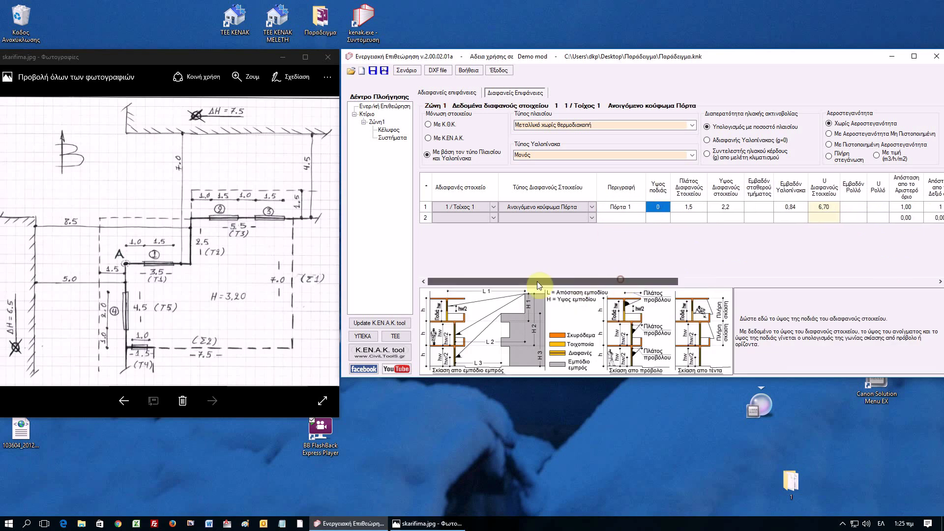
pyautogui.click(608, 207)
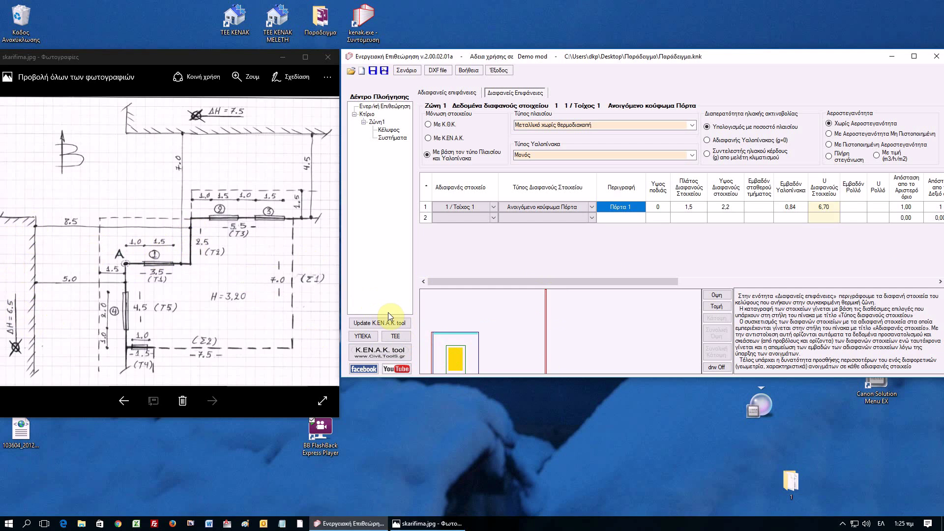
pyautogui.click(717, 308)
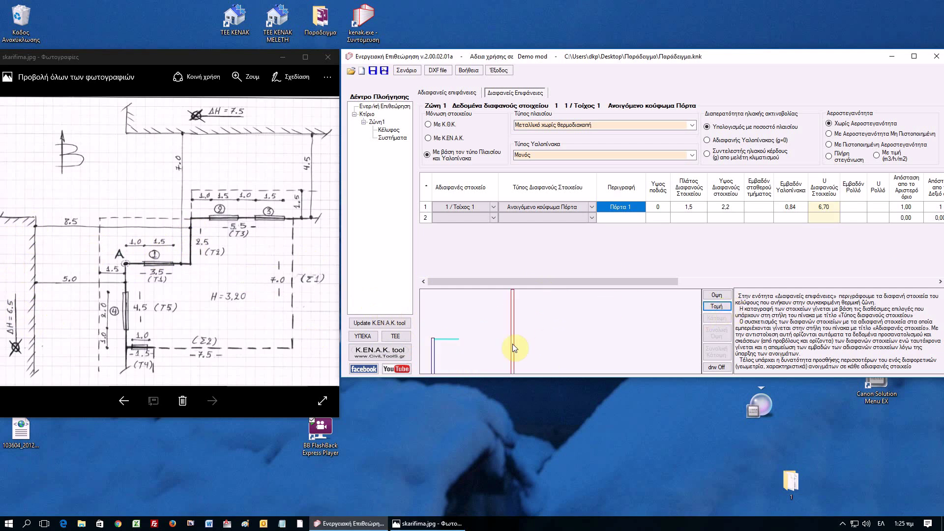
pyautogui.click(717, 295)
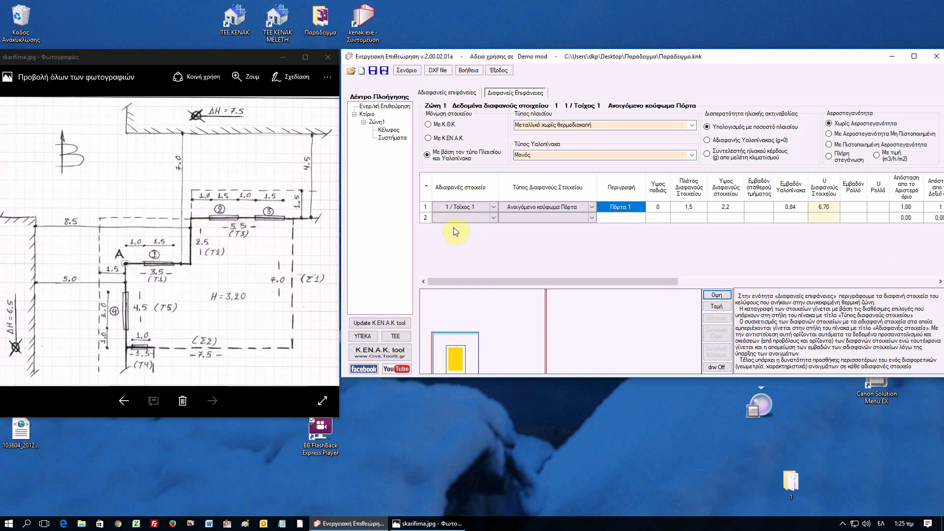
# - Add a second transparent element on Τοίχος 3 with the type Ανοιγόμενο κούφωμα Πόρτα
pyautogui.click(478, 218)
pyautogui.click(478, 219)
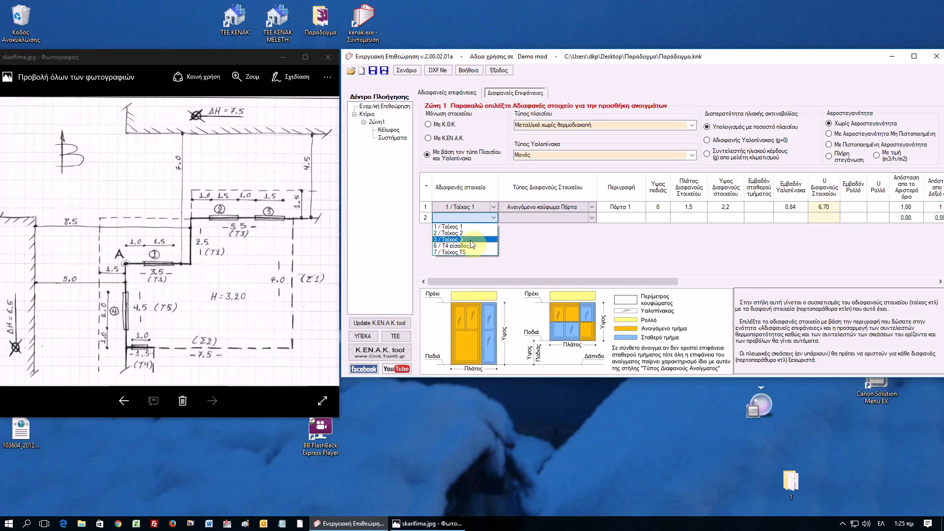
pyautogui.click(471, 235)
pyautogui.click(475, 220)
pyautogui.click(471, 237)
pyautogui.click(538, 217)
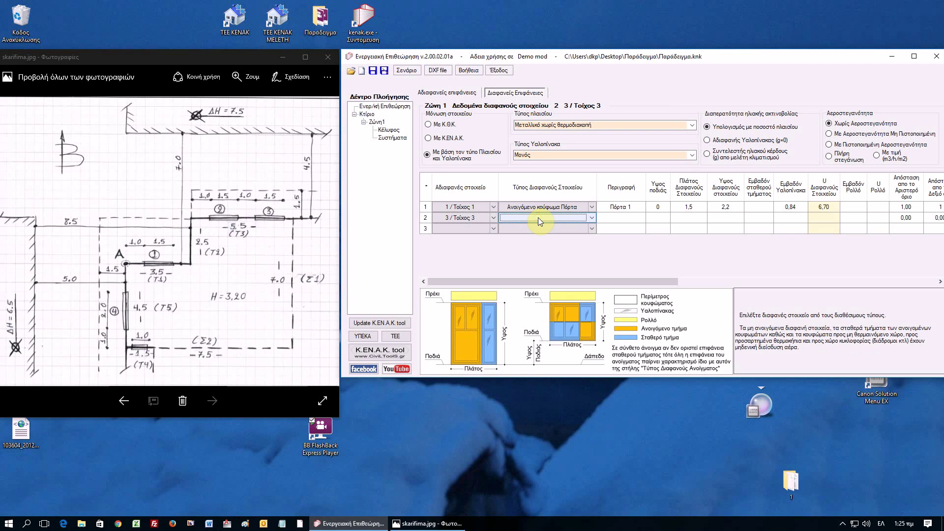
pyautogui.click(538, 217)
pyautogui.click(541, 227)
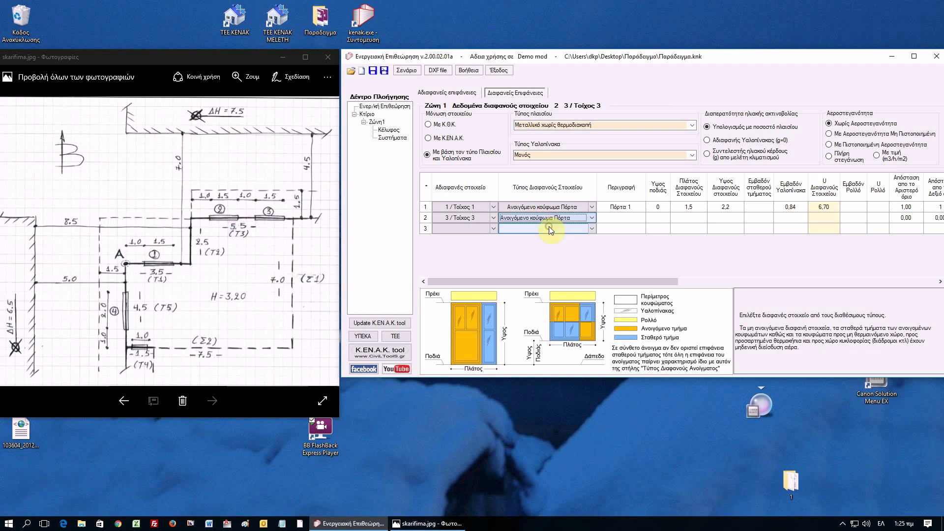
# - Describe the second transparent element as "Πόρτα 2" with sill height 0, width 1,5 m and height 2,2 m
pyautogui.click(612, 219)
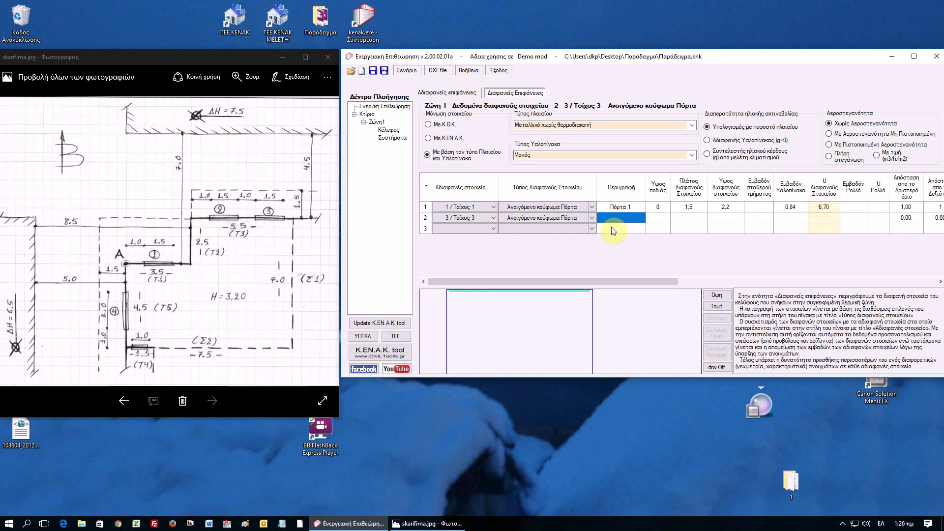
pyautogui.write('Πόρτα 2')
pyautogui.press('Tab')
pyautogui.write('0')
pyautogui.press('Tab')
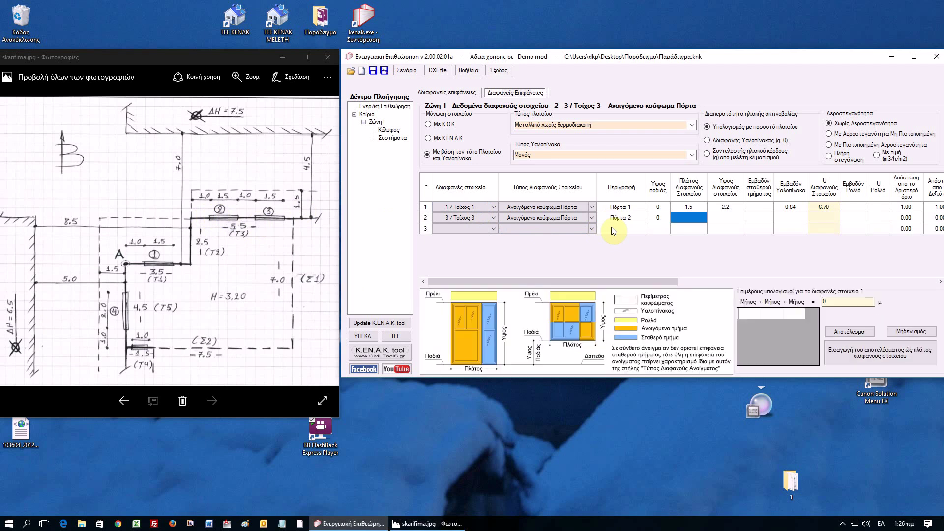
pyautogui.write('1,5')
pyautogui.press('Tab')
pyautogui.write('2,2')
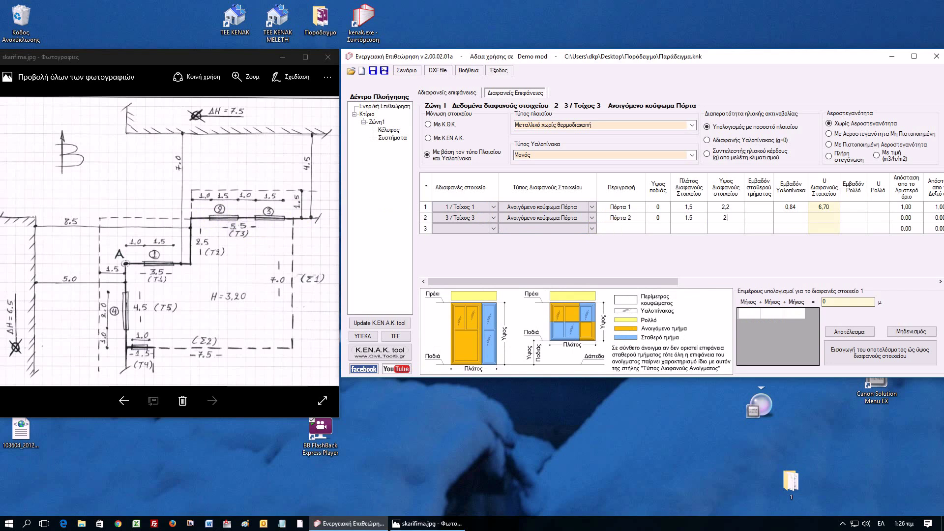
pyautogui.press('Tab')
# - Calculate the glazing area of Πόρτα 2 from one pane of 1,3 x 2 m and insert the result
pyautogui.press('Tab')
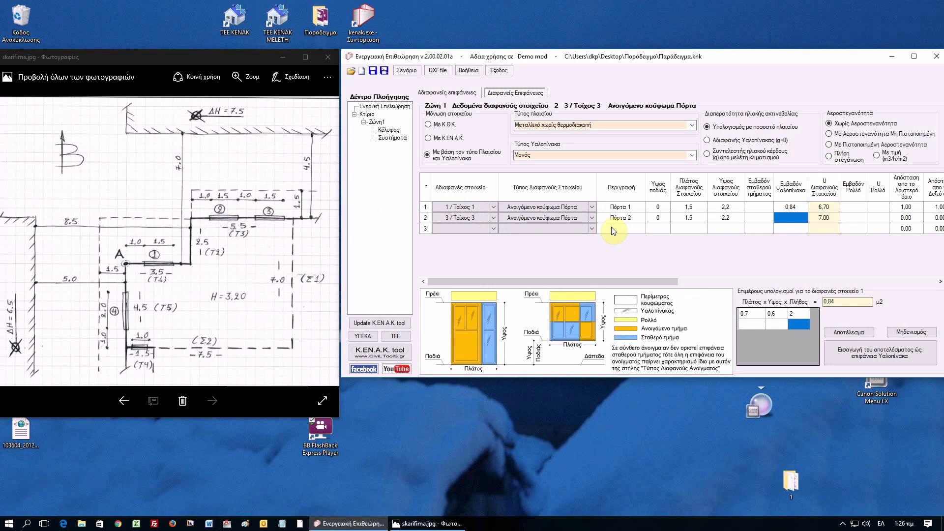
pyautogui.click(753, 315)
pyautogui.write('1,3')
pyautogui.click(762, 314)
pyautogui.press('Tab')
pyautogui.write('1')
pyautogui.press('Return')
pyautogui.click(856, 334)
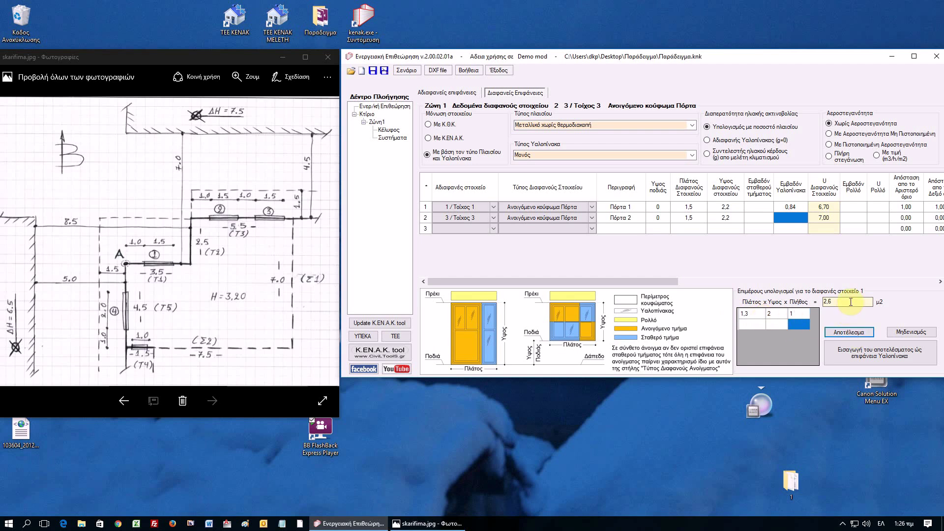
pyautogui.click(885, 353)
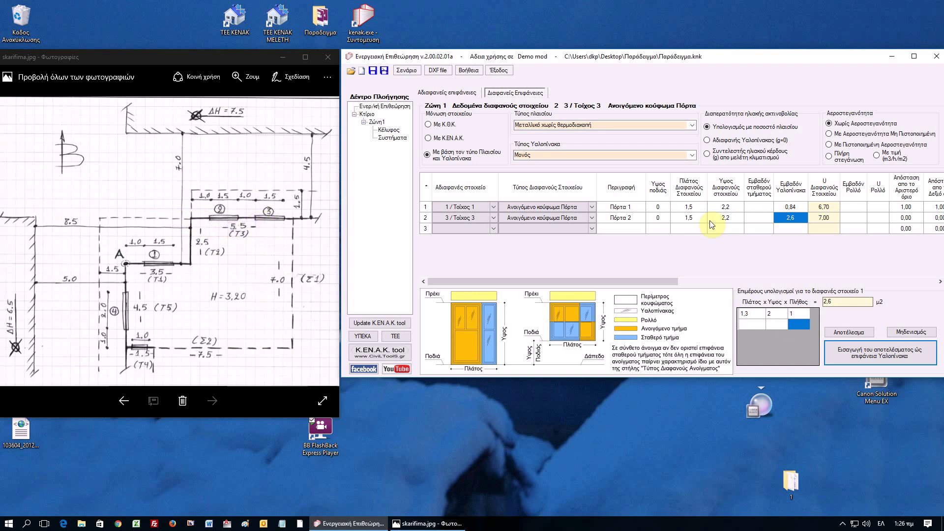
# - Set the distance of Πόρτα 2 from the right boundary to 1 m and preview its elevation
pyautogui.click(937, 219)
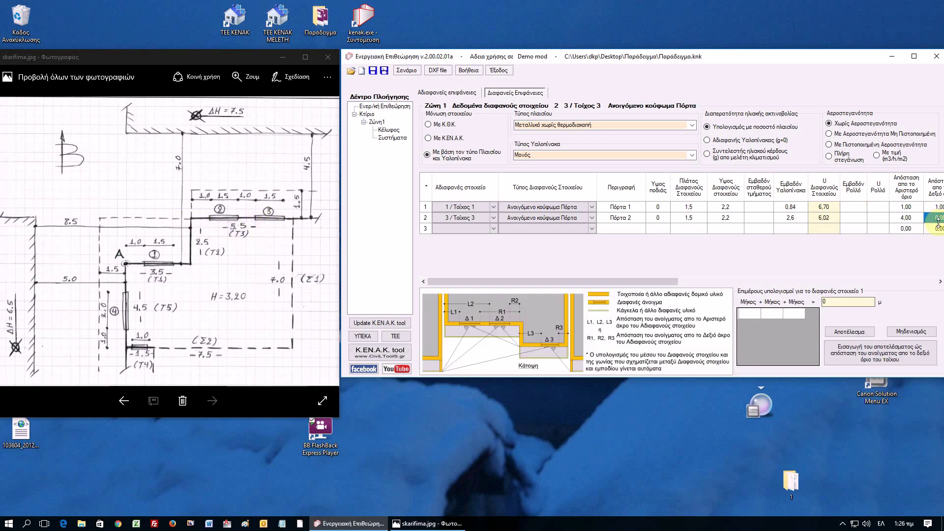
pyautogui.write('1')
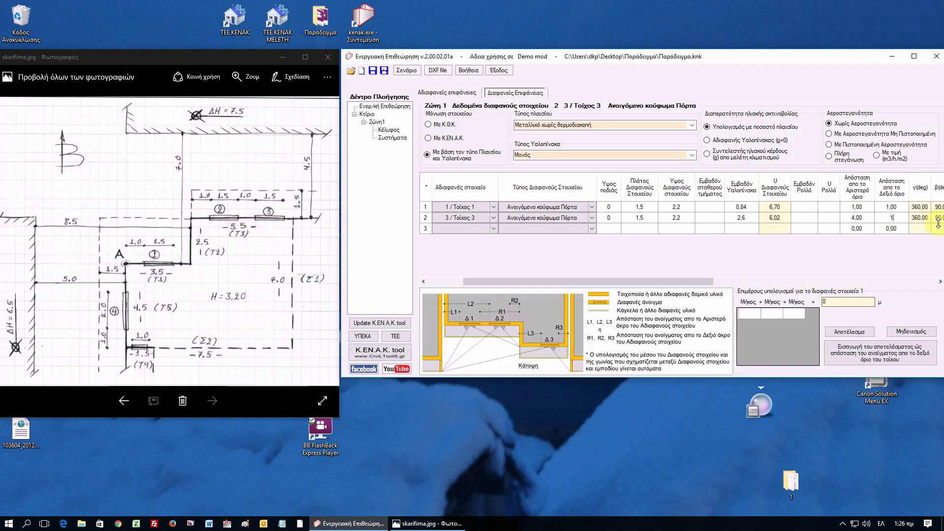
pyautogui.press('Return')
pyautogui.moveTo(695, 283); pyautogui.dragTo(561, 280)
pyautogui.click(612, 220)
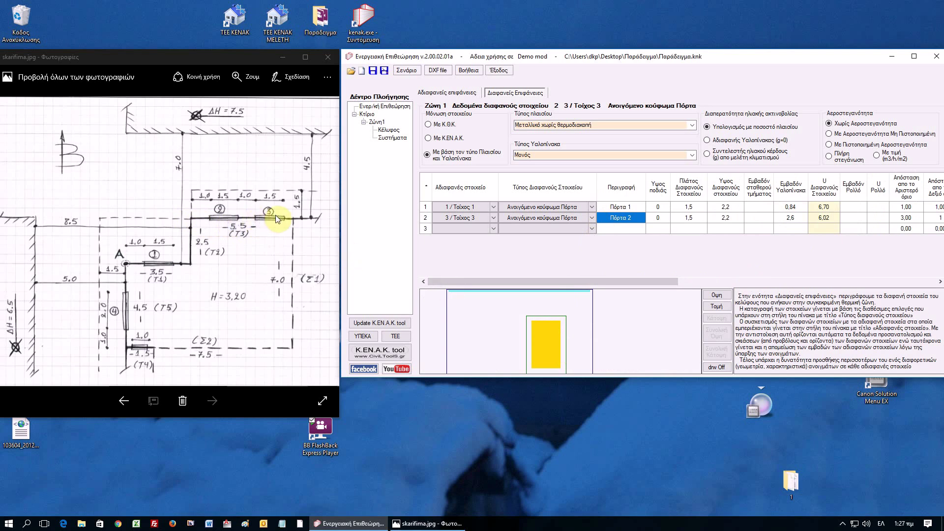
# - Add a third transparent element on Τοίχος 3 with the type Ανοιγόμενο κούφωμα Παράθυρο
pyautogui.click(457, 229)
pyautogui.click(458, 229)
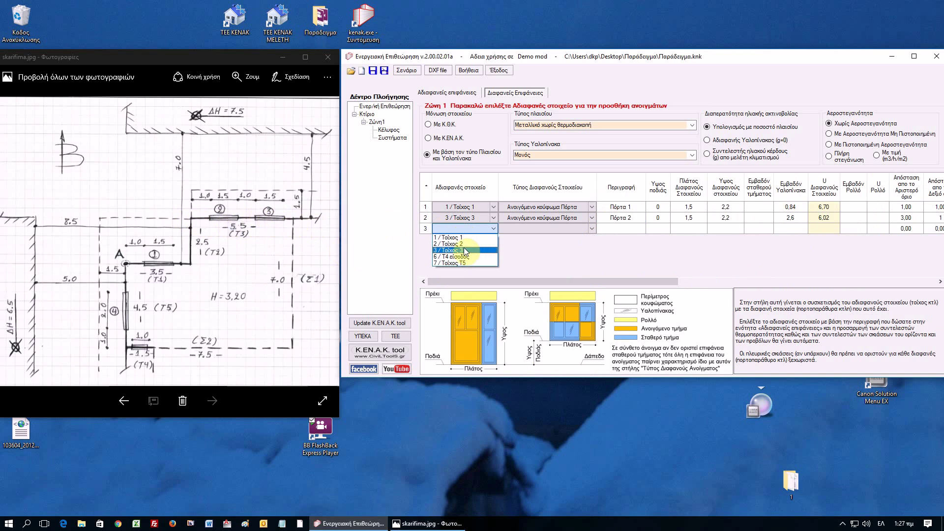
pyautogui.click(463, 249)
pyautogui.click(528, 232)
pyautogui.click(531, 229)
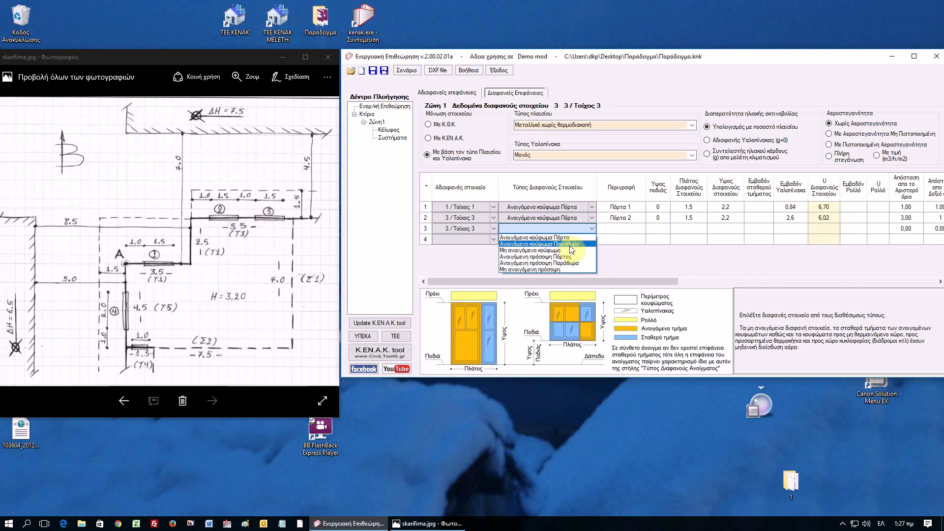
pyautogui.click(550, 245)
# - Describe the third transparent element as "Παράθυρο 3" with sill height 1 m, width 1,5 m and height 1,2 m
pyautogui.click(625, 229)
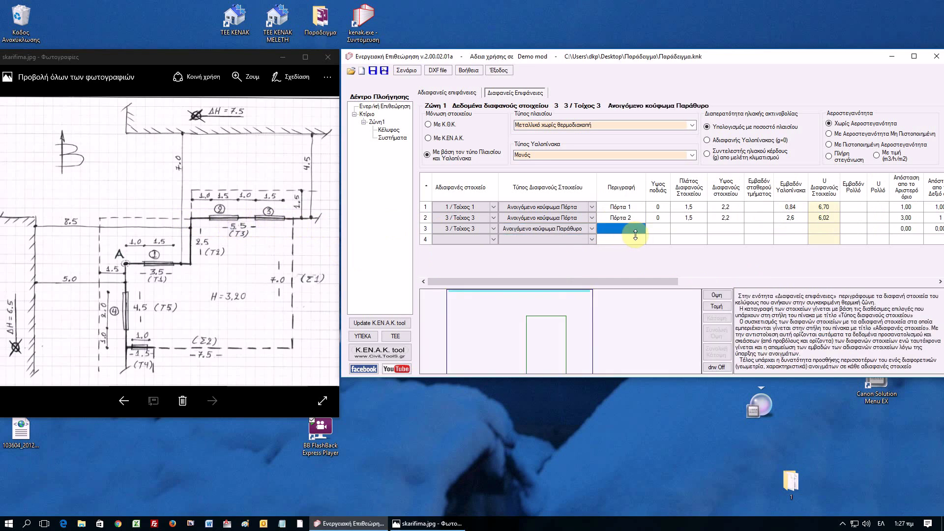
pyautogui.write('Παράθυρο 3')
pyautogui.press('Tab')
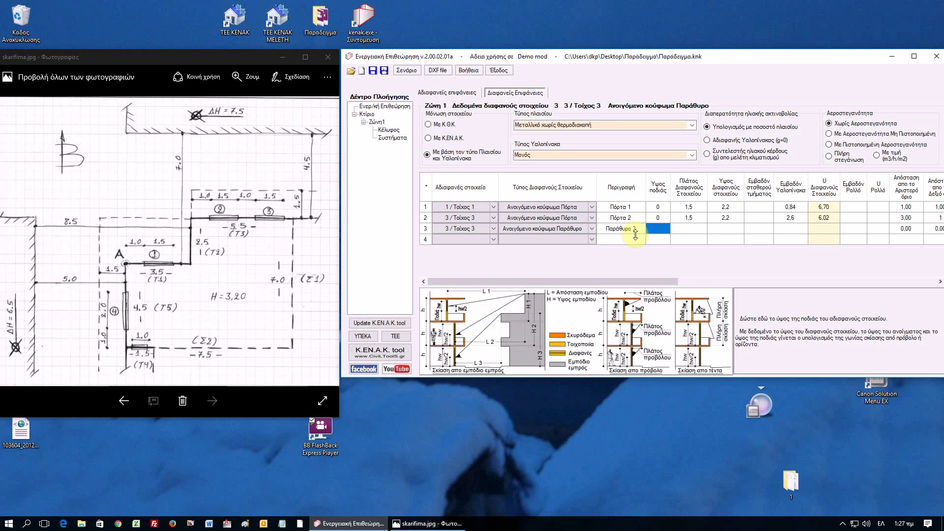
pyautogui.write('1')
pyautogui.press('Tab')
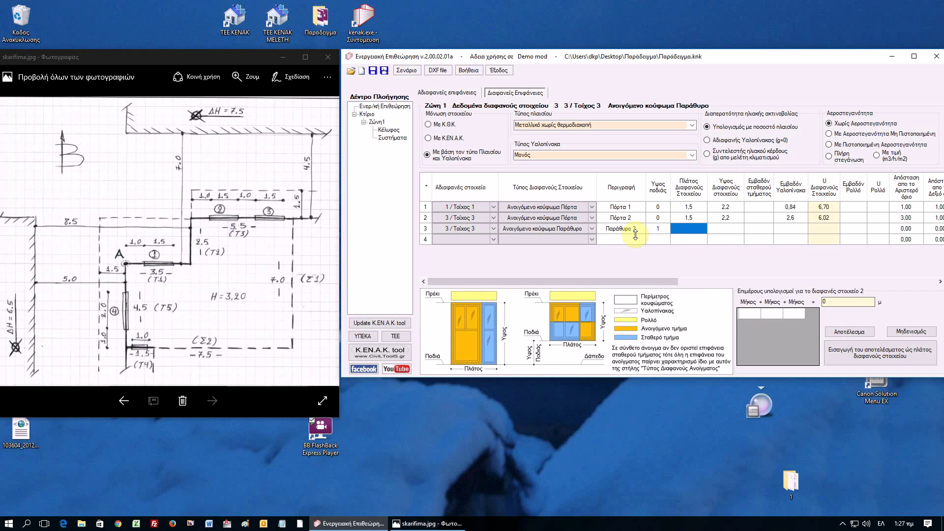
pyautogui.write('1,5')
pyautogui.press('Tab')
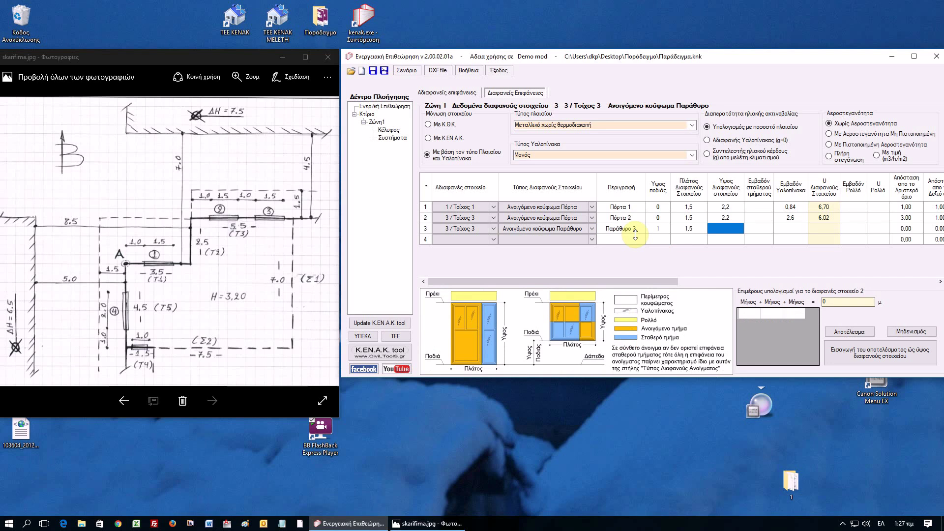
pyautogui.write('1,2')
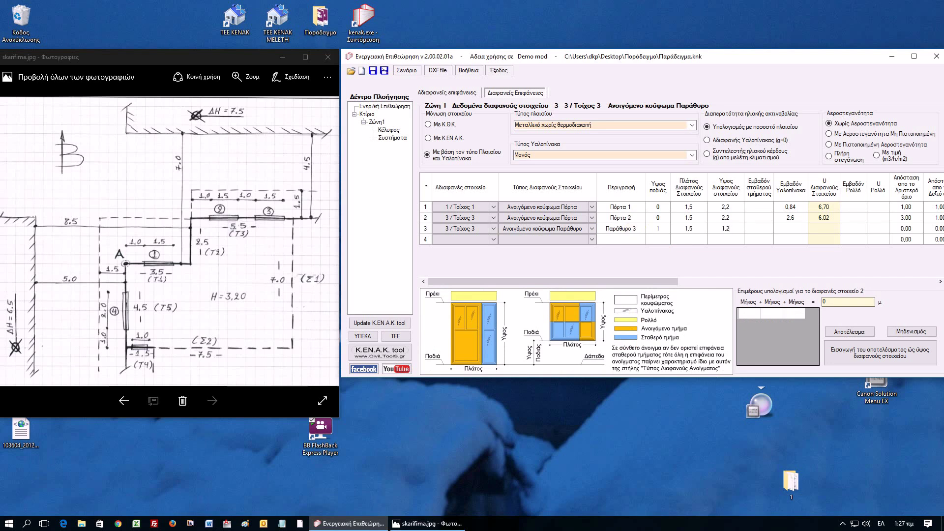
pyautogui.press('Tab')
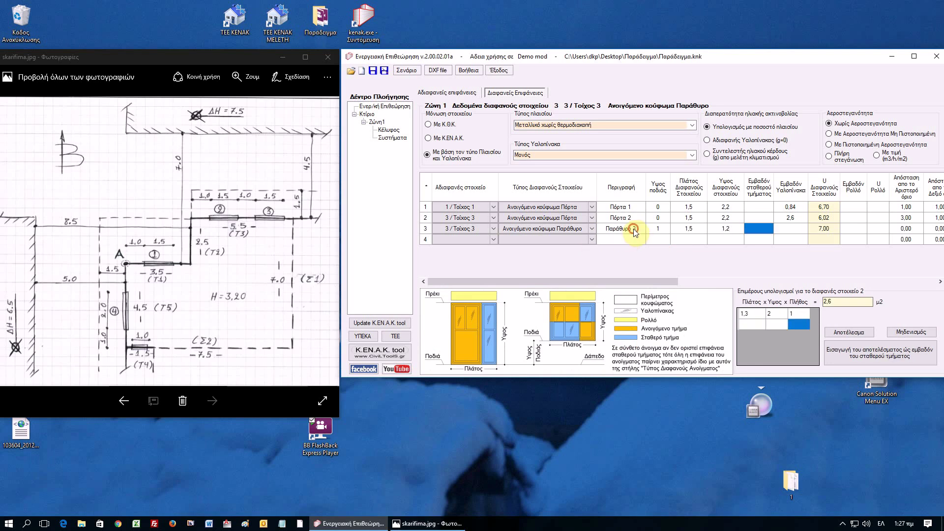
pyautogui.click(634, 231)
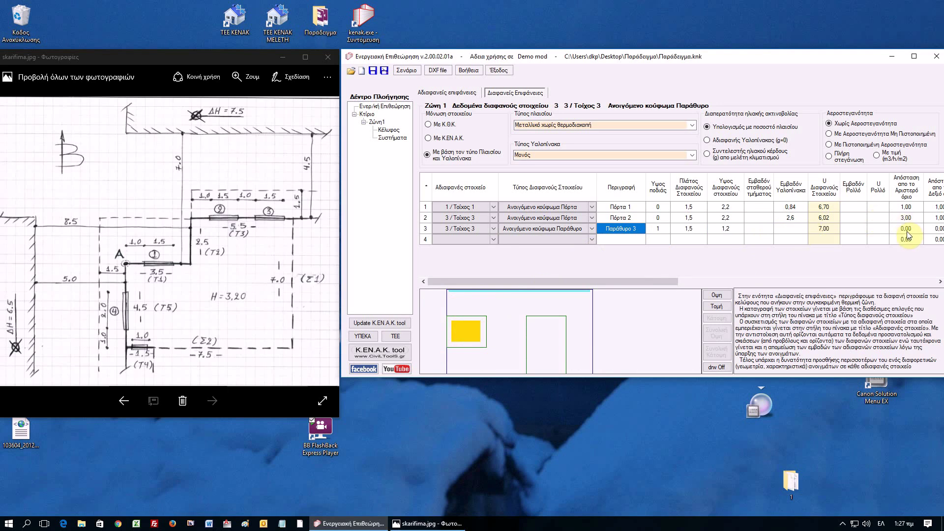
# - Set the distance of Παράθυρο 3 from the right boundary to 3,5 m and preview the openings of Τοίχος 3 in elevation
pyautogui.click(939, 229)
pyautogui.moveTo(675, 279); pyautogui.dragTo(695, 283)
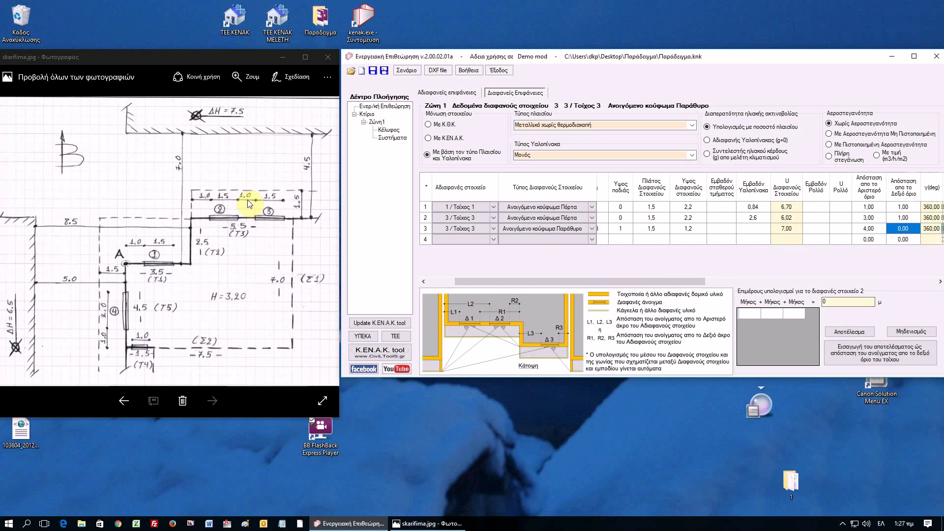
pyautogui.write('3,5')
pyautogui.press('Return')
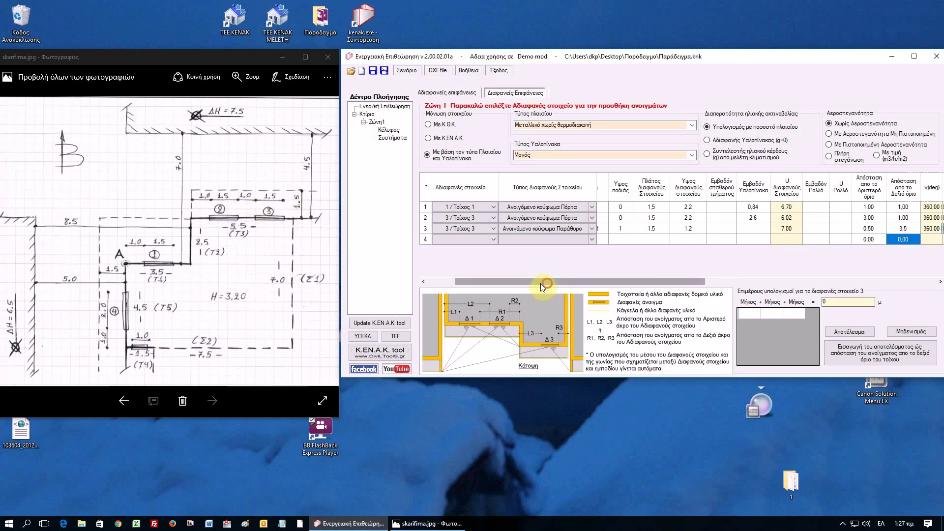
pyautogui.moveTo(547, 283); pyautogui.dragTo(476, 285)
pyautogui.click(611, 229)
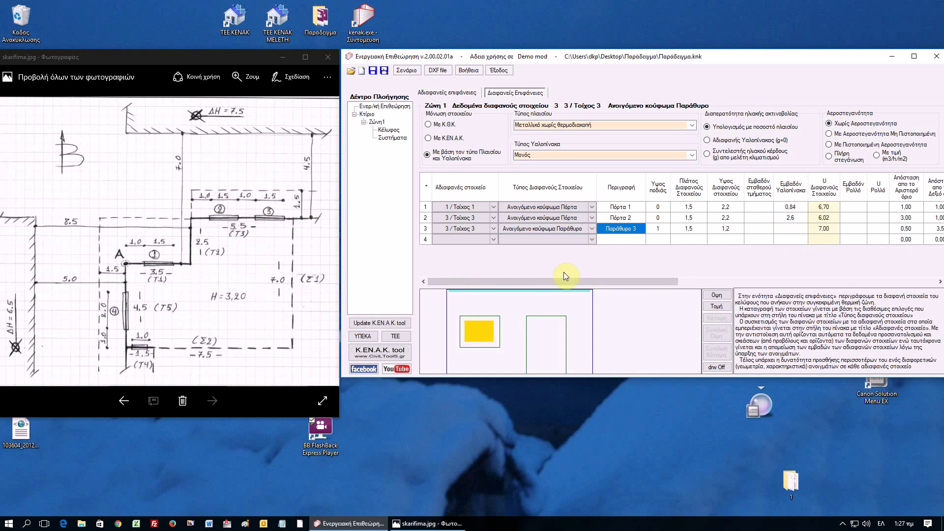
pyautogui.click(623, 220)
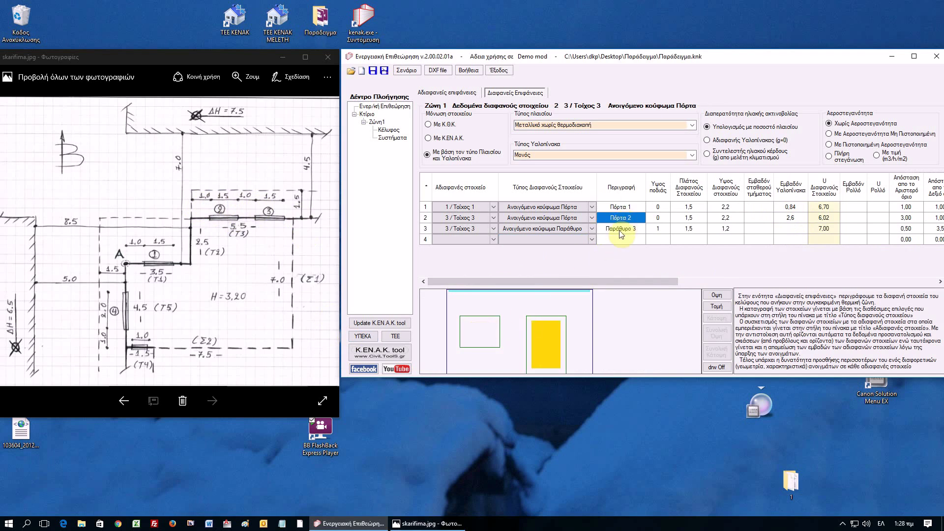
# - Enter 1,3 m² as the glazing area of Παράθυρο 3
pyautogui.click(621, 234)
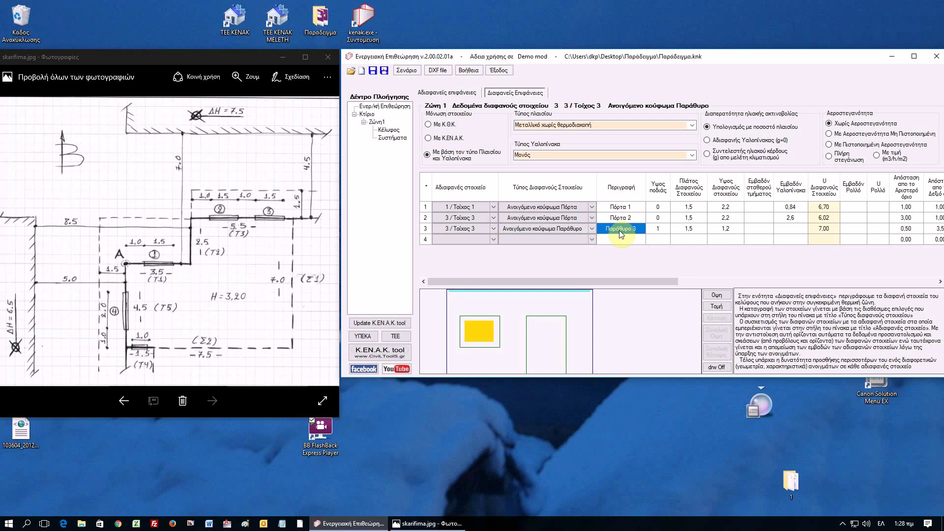
pyautogui.press('Tab')
pyautogui.press('Tab')
pyautogui.press('Tab')
pyautogui.press('Tab')
pyautogui.press('Tab')
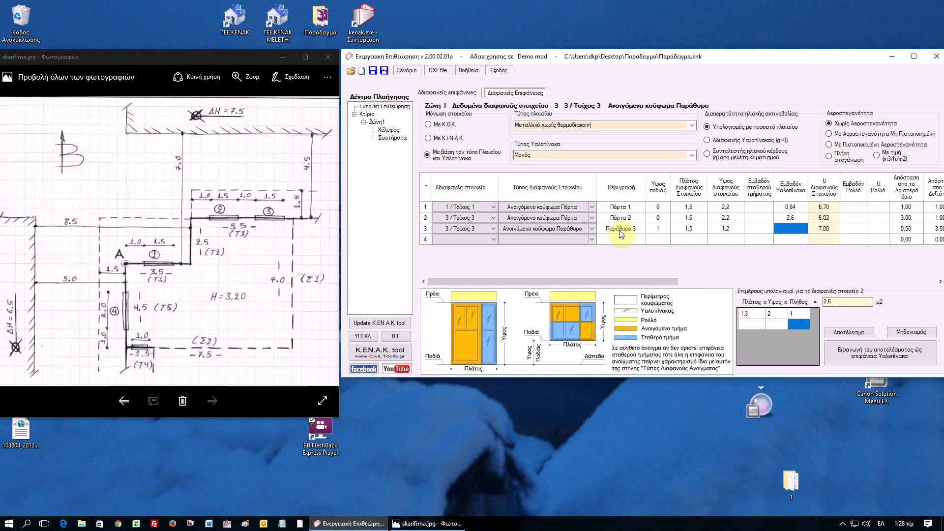
pyautogui.write('1,3')
pyautogui.press('Return')
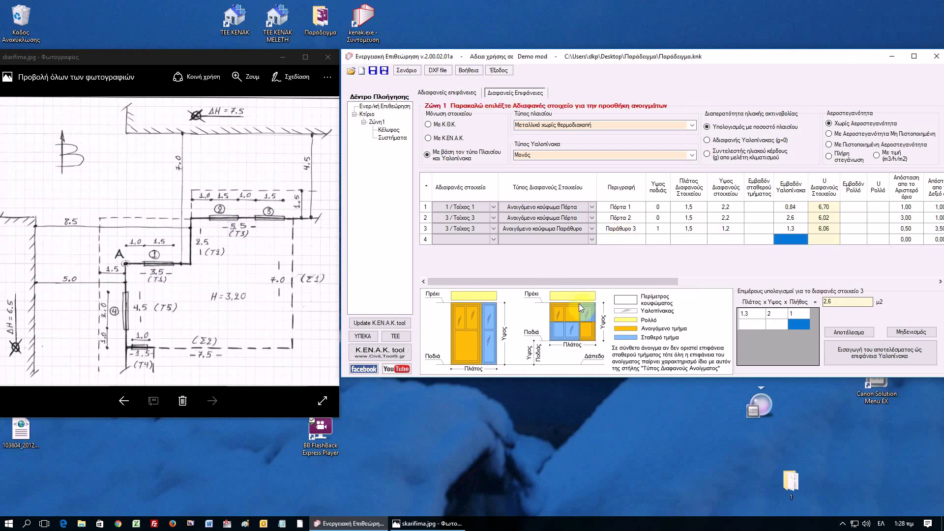
# - Calculate the glazing area of Παράθυρο 3 from one pane of 1,3 x 1 m and insert the result
pyautogui.click(751, 315)
pyautogui.click(751, 314)
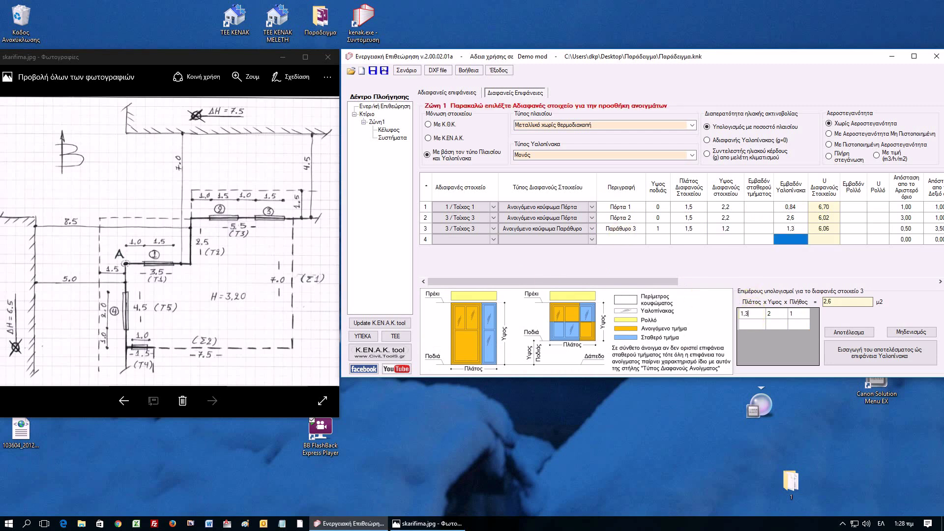
pyautogui.press('Tab')
pyautogui.write('1')
pyautogui.press('Tab')
pyautogui.click(879, 352)
pyautogui.click(793, 228)
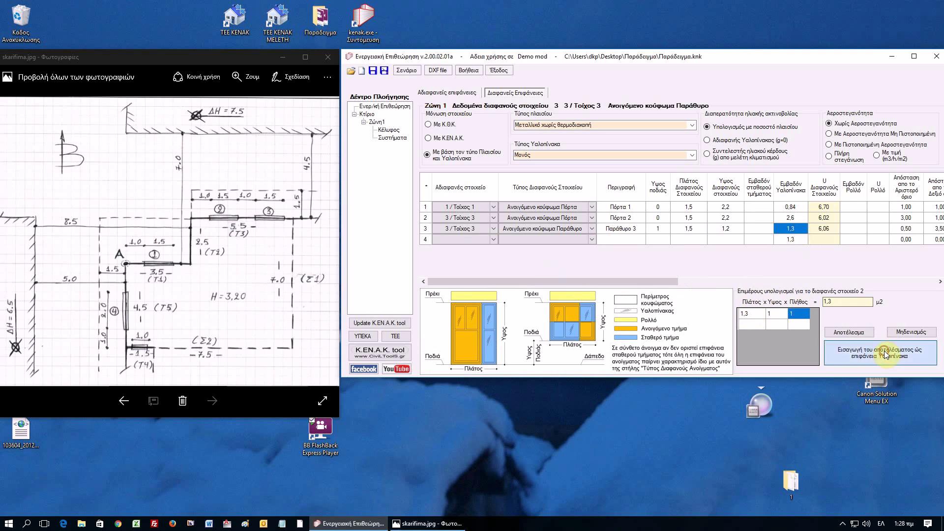
pyautogui.click(827, 300)
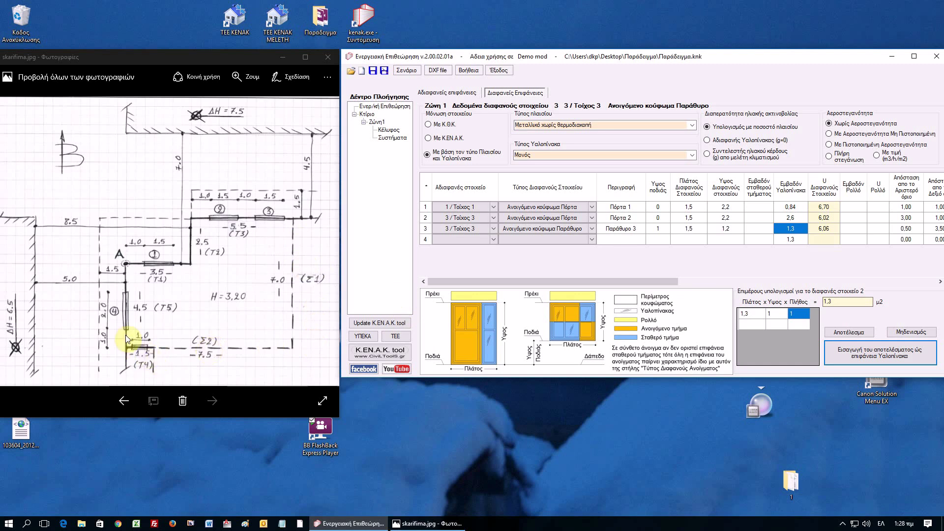
# - Add a fourth transparent element on Τοίχος T5 with the type Ανοιγόμενο κούφωμα Παράθυρο
pyautogui.click(470, 240)
pyautogui.click(478, 238)
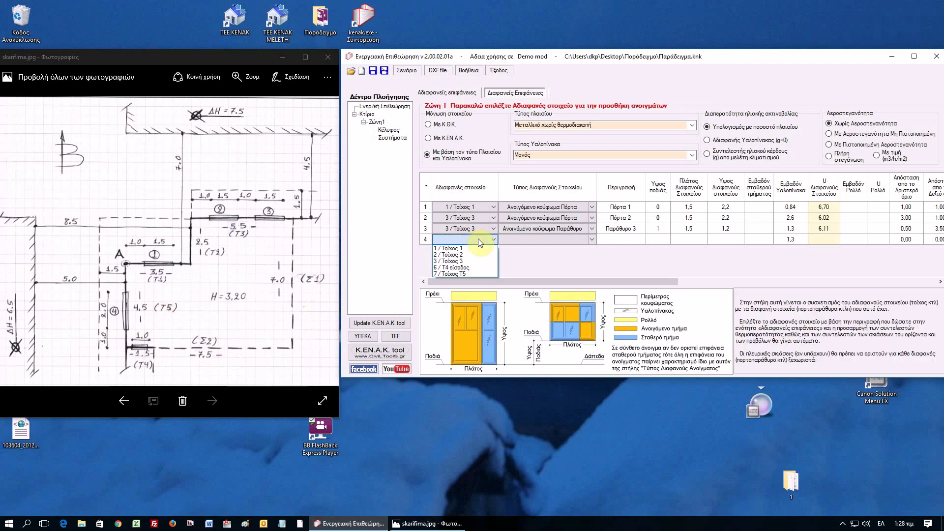
pyautogui.click(467, 276)
pyautogui.click(541, 241)
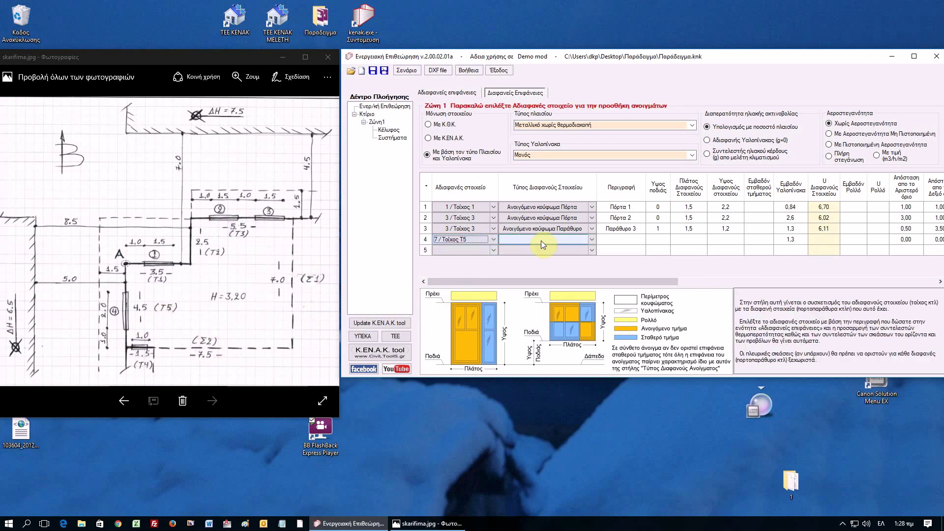
pyautogui.click(591, 240)
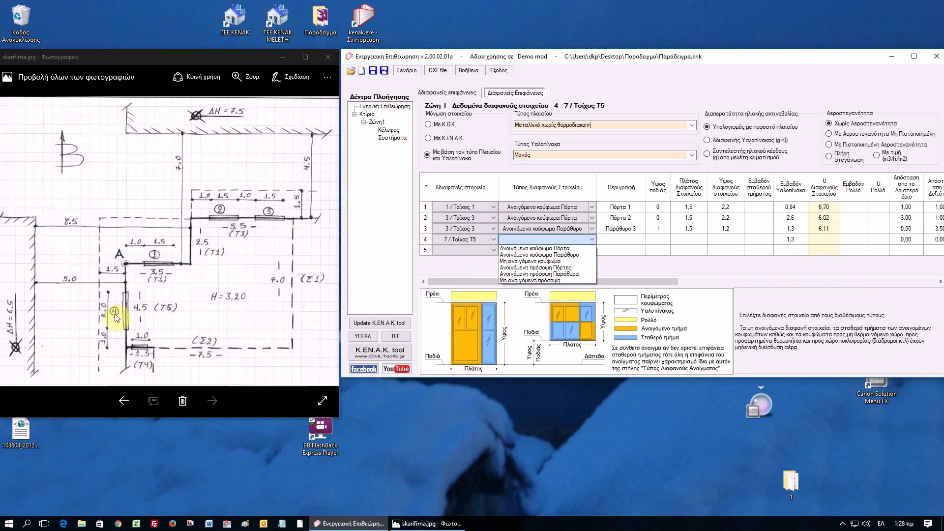
pyautogui.click(569, 256)
# - Describe the fourth transparent element as "Παραθυρο 4" with sill height 1 m, width 2 m and height 1,2 m
pyautogui.click(630, 239)
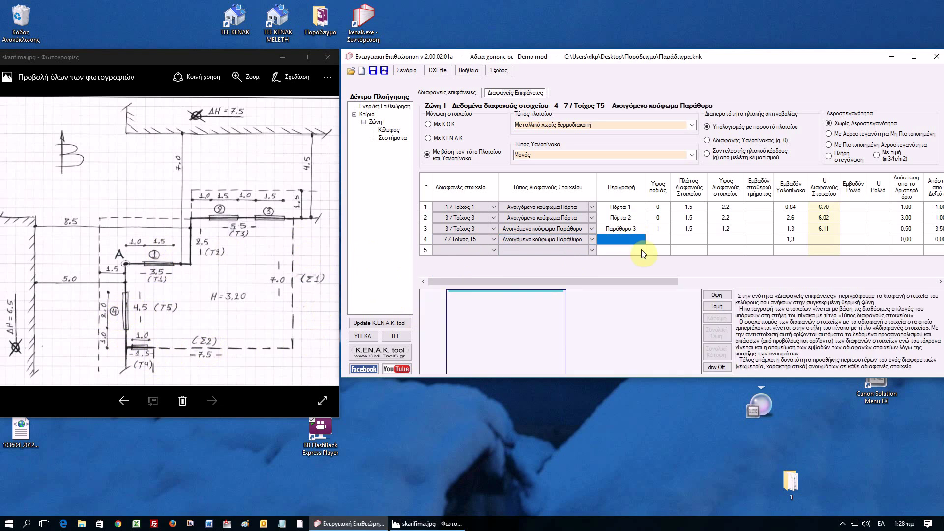
pyautogui.write('Παρα')
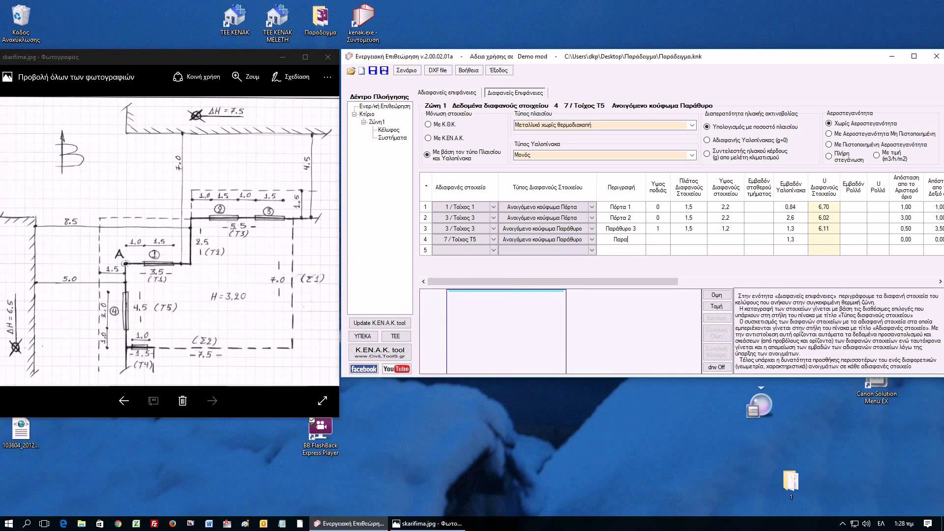
pyautogui.write('θυρο 4')
pyautogui.press('Tab')
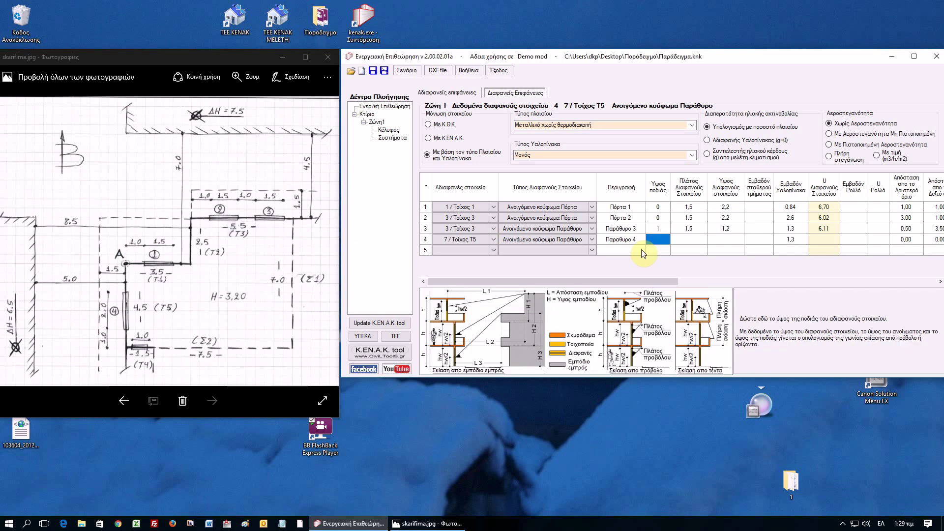
pyautogui.press('Tab')
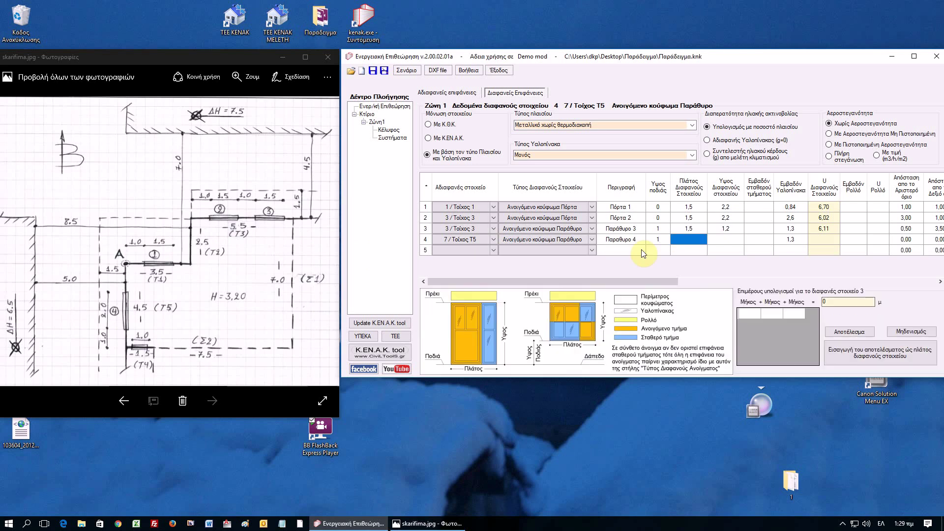
pyautogui.write('2')
pyautogui.press('Tab')
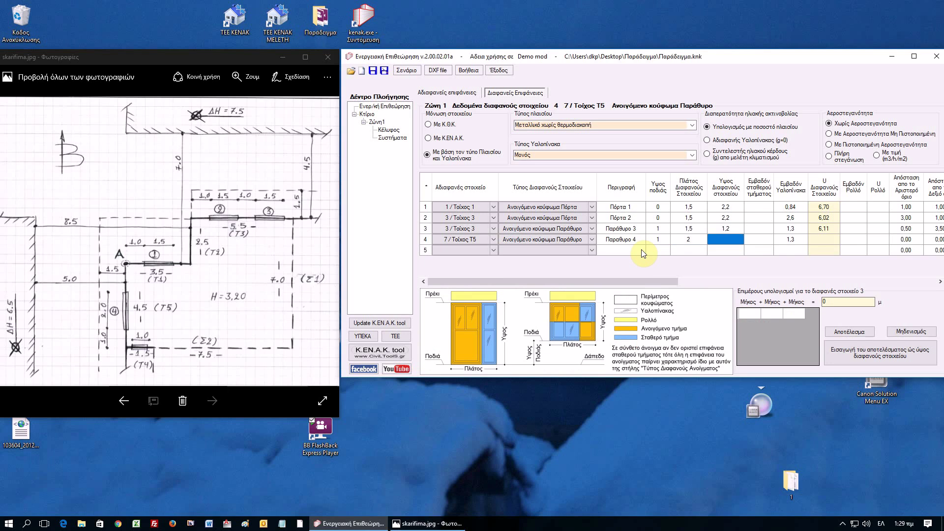
pyautogui.write('1,2')
pyautogui.press('Tab')
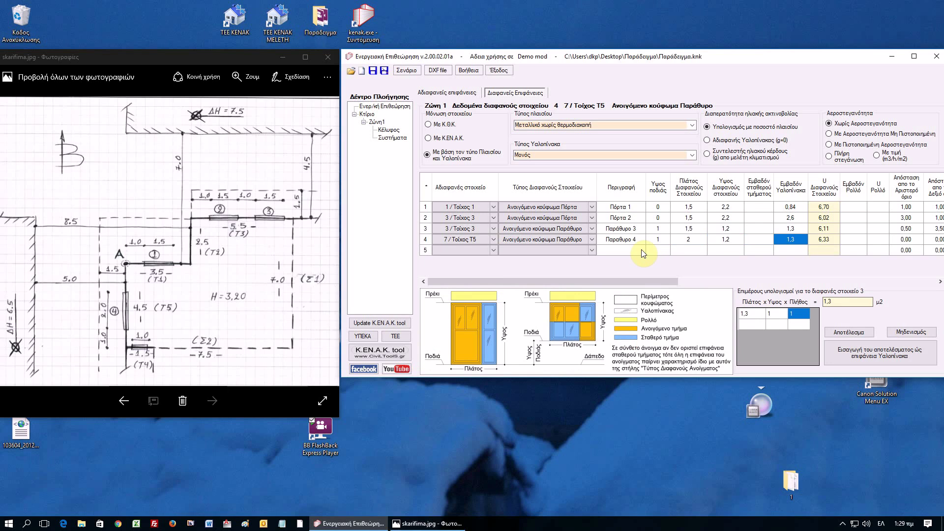
# - Calculate the glazing area of Παραθυρο 4 from two panes of 0,9 x 1 m and insert the result
pyautogui.click(750, 314)
pyautogui.write('0,9')
pyautogui.press('Tab')
pyautogui.write('1')
pyautogui.click(794, 315)
pyautogui.write('2')
pyautogui.press('Return')
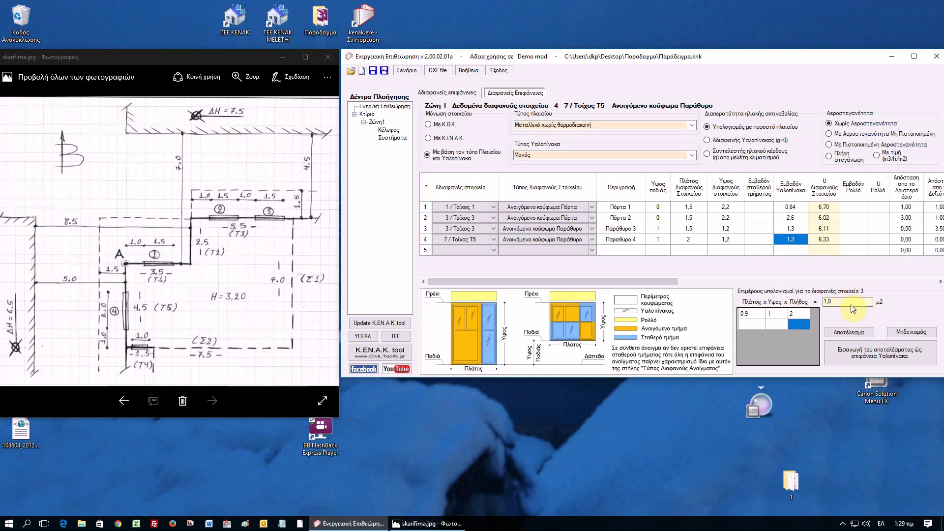
pyautogui.click(862, 354)
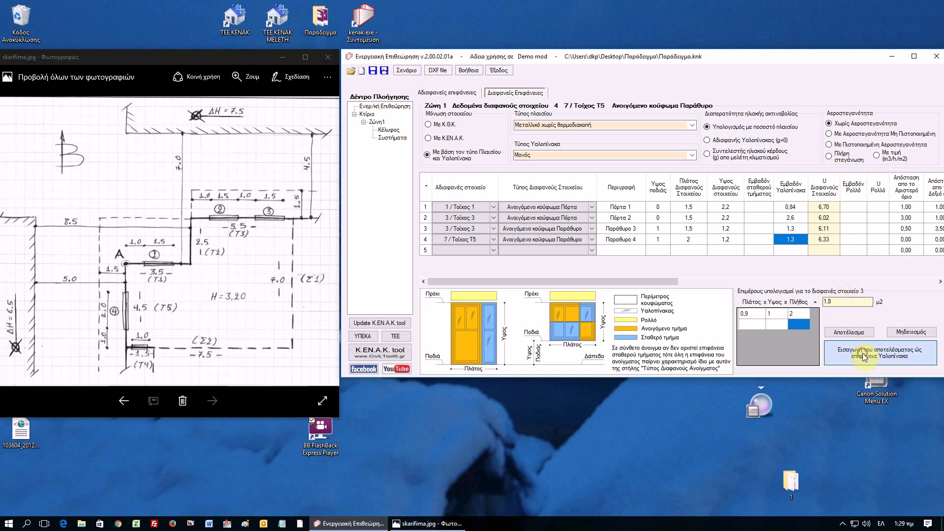
pyautogui.click(848, 239)
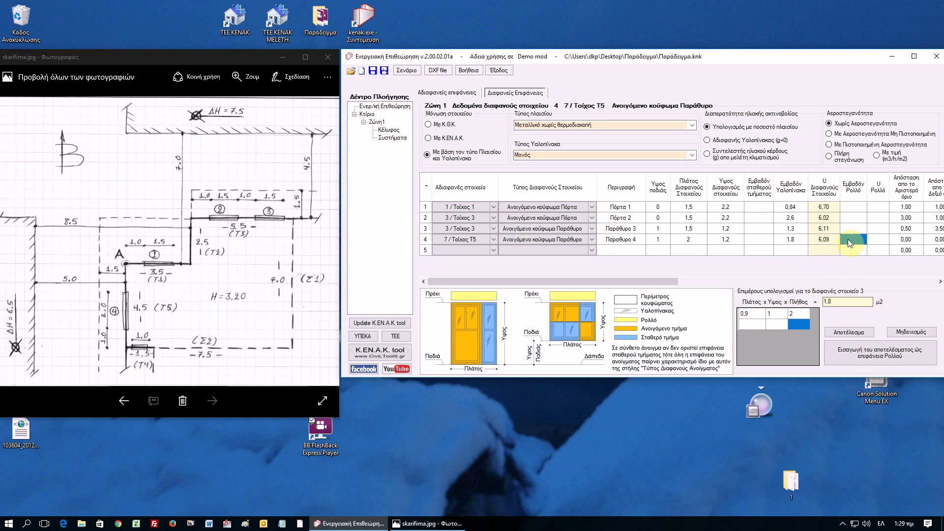
# - Set the distance of Παραθυρο 4 from the right boundary to 1 m and preview its elevation
pyautogui.click(626, 239)
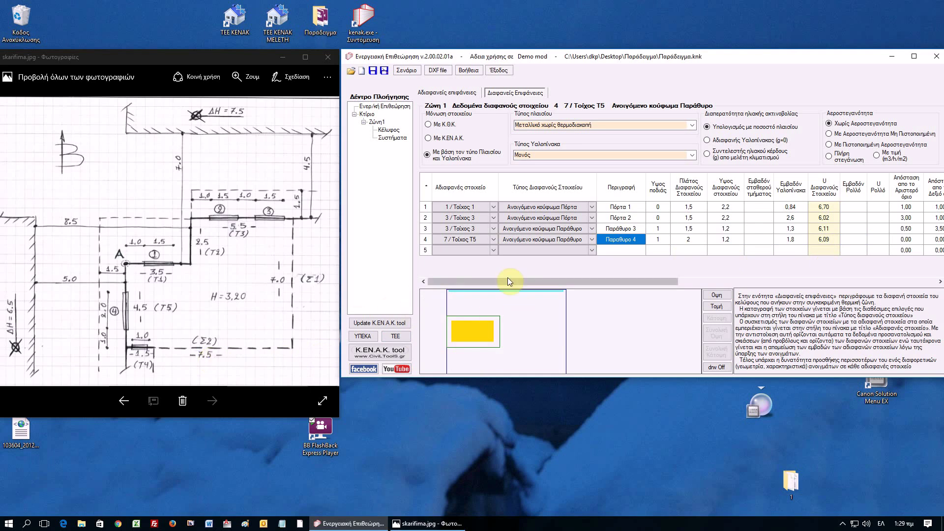
pyautogui.moveTo(518, 281); pyautogui.dragTo(568, 284)
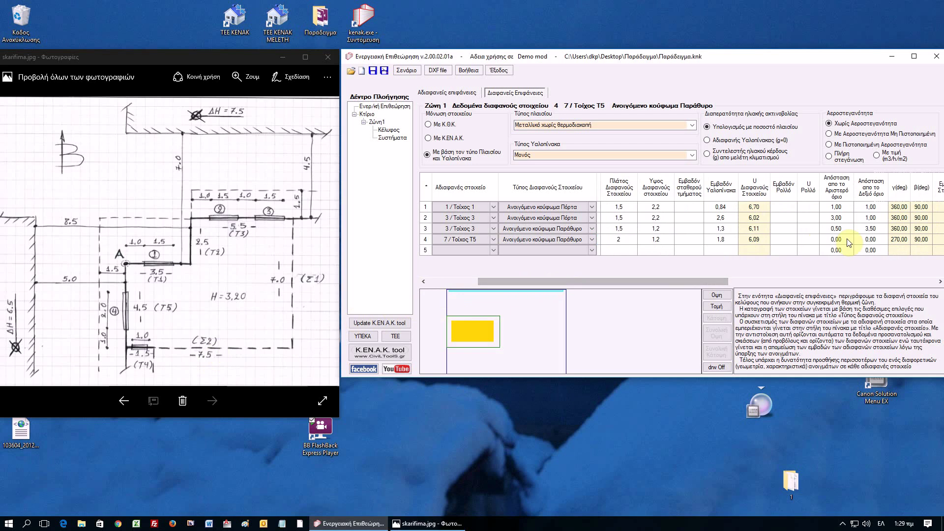
pyautogui.click(865, 240)
pyautogui.write('1')
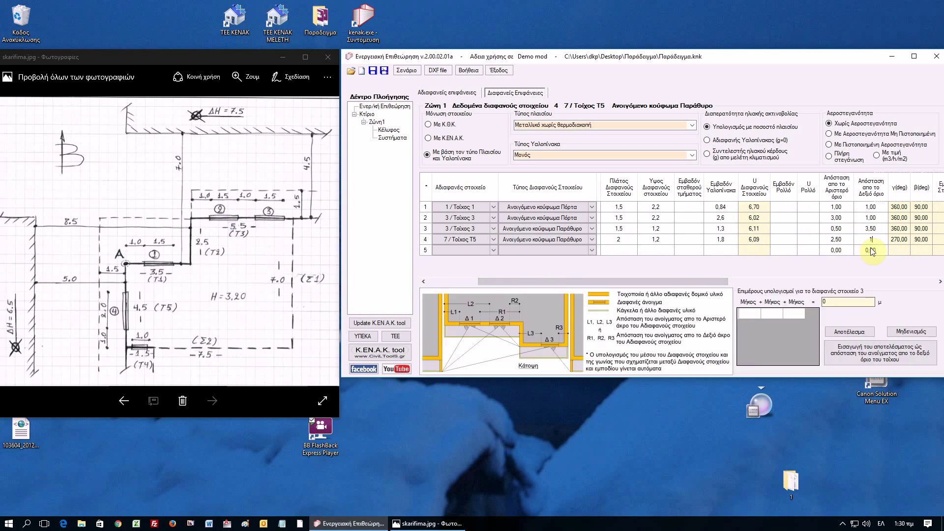
pyautogui.click(871, 251)
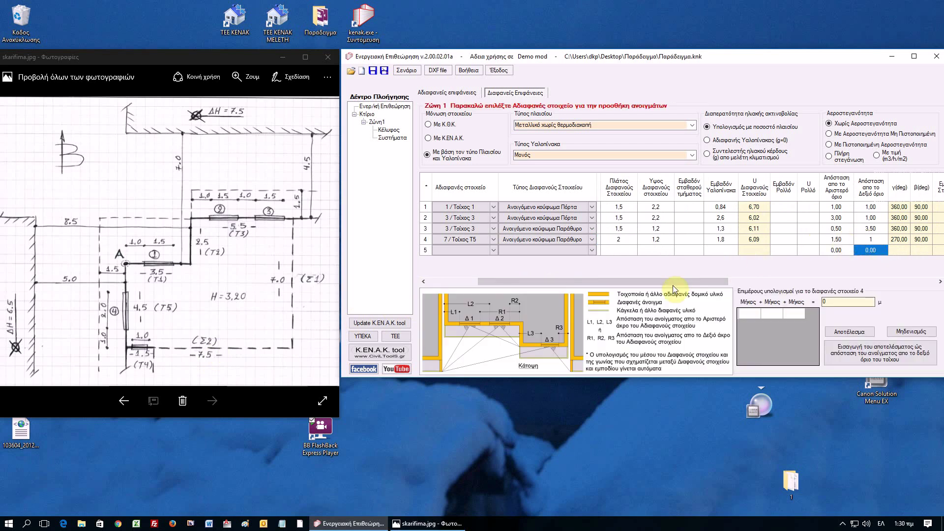
pyautogui.moveTo(673, 286); pyautogui.dragTo(544, 279)
pyautogui.click(623, 240)
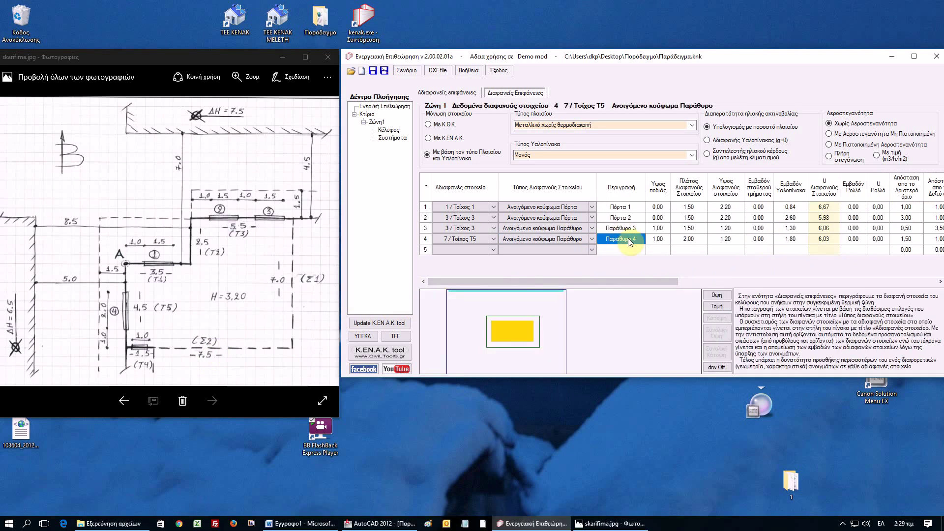
# - Add a fifth transparent element on T4 είσοδος with the type Ανοιγόμενο κούφωμα Πόρτα
pyautogui.click(469, 249)
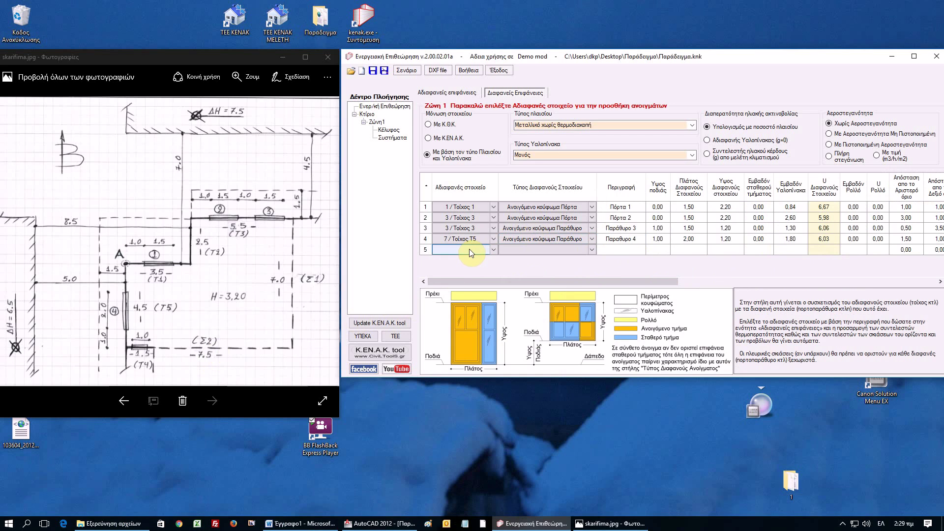
pyautogui.click(469, 248)
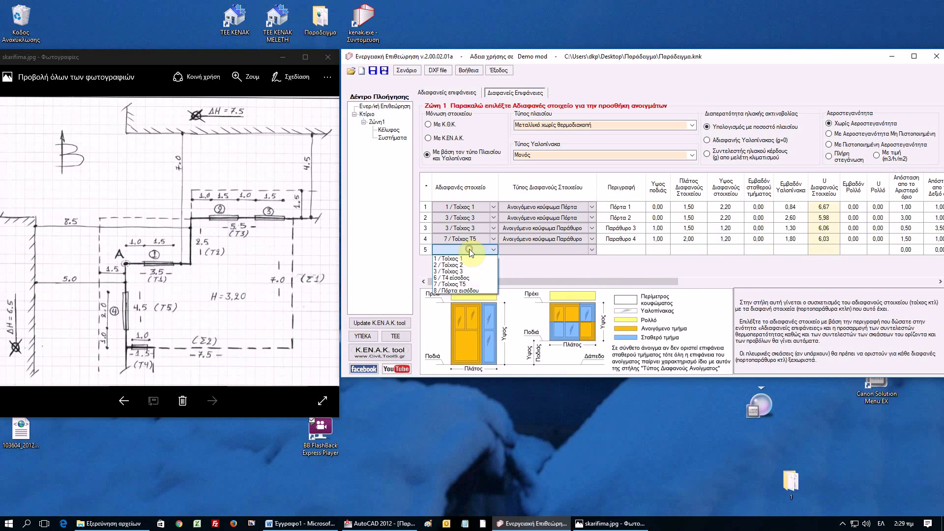
pyautogui.click(469, 278)
pyautogui.click(522, 250)
pyautogui.click(524, 249)
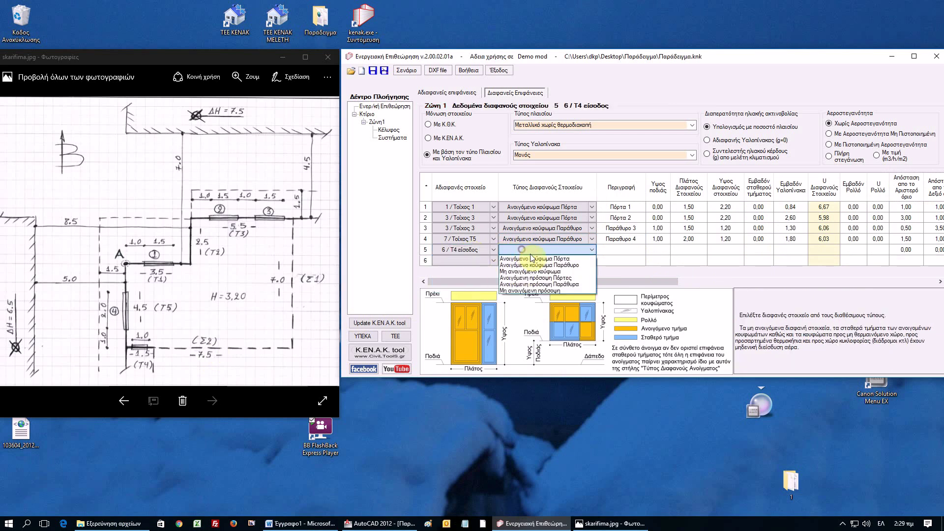
pyautogui.click(530, 258)
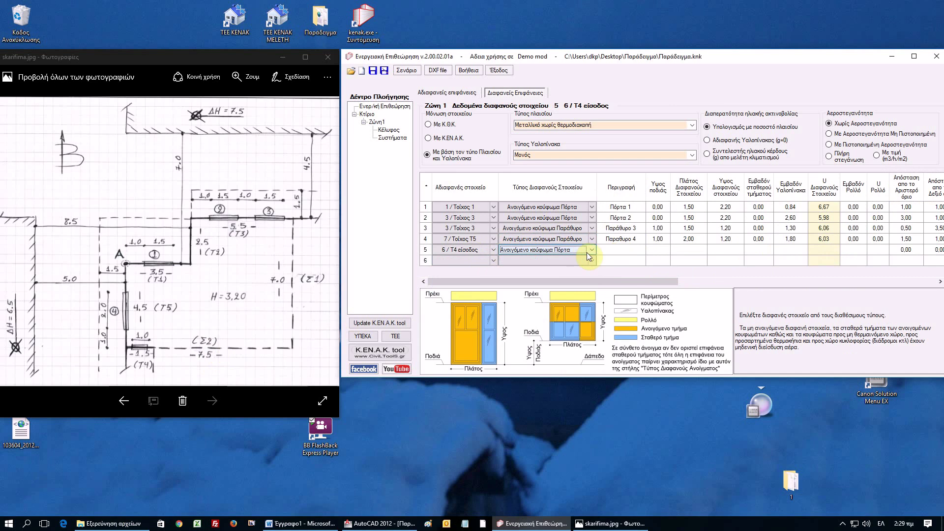
# - Describe the fifth transparent element as "Πόρτα εισόδου" with sill height 0 m, width 1 m and height 2,2 m
pyautogui.click(622, 248)
pyautogui.write('Π')
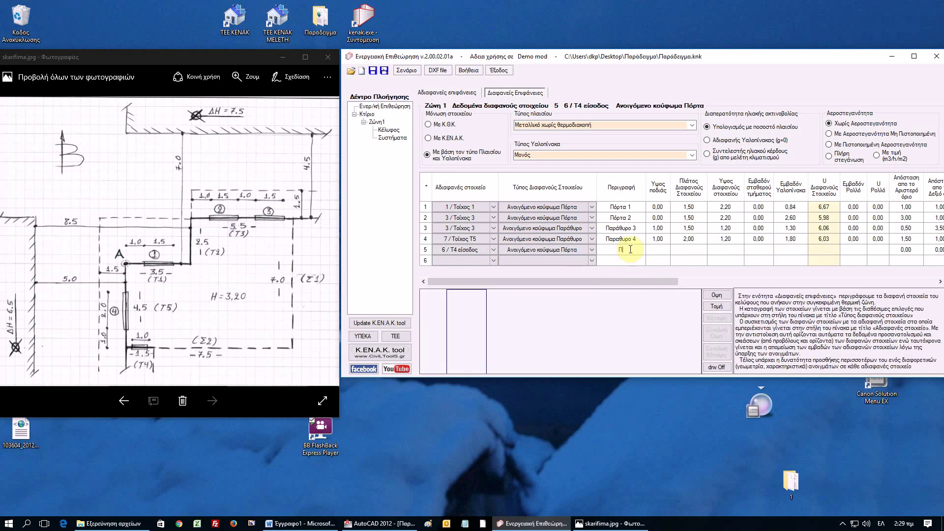
pyautogui.write('όρτα εισόδου')
pyautogui.press('Tab')
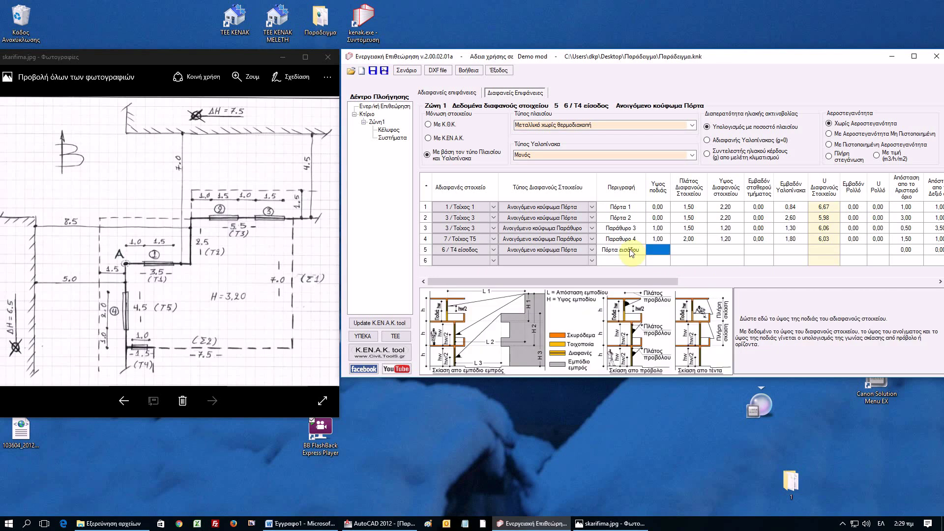
pyautogui.write('0')
pyautogui.press('Tab')
pyautogui.write('1')
pyautogui.press('Tab')
pyautogui.write('2,2')
pyautogui.press('Tab')
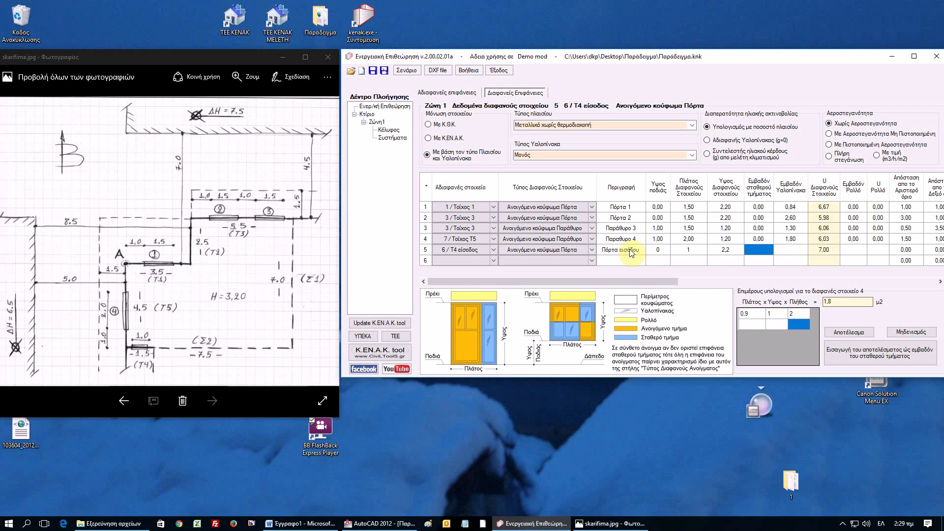
# - Set the frame type of Πόρτα εισόδου to Ξύλινο πλαίσιο and its glazing type to Χωρίς Υαλοπίνακα
pyautogui.click(586, 124)
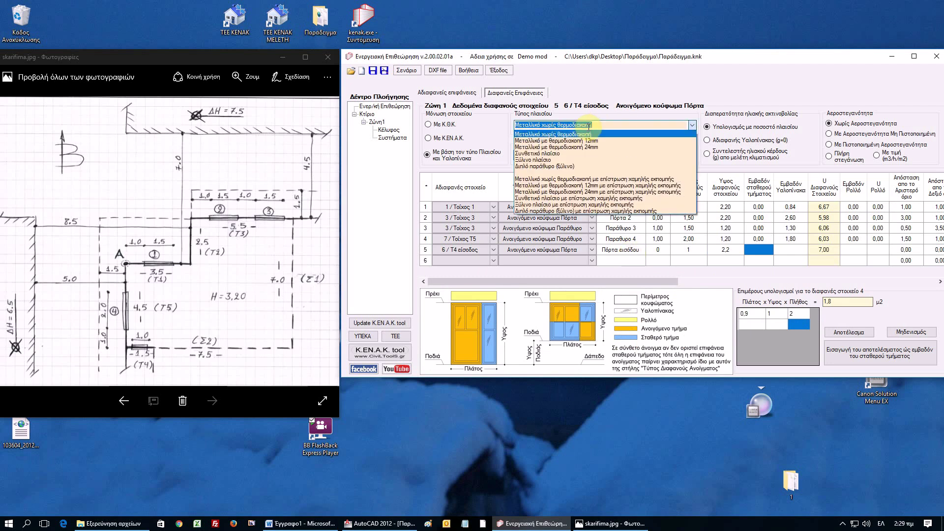
pyautogui.click(558, 159)
pyautogui.click(564, 154)
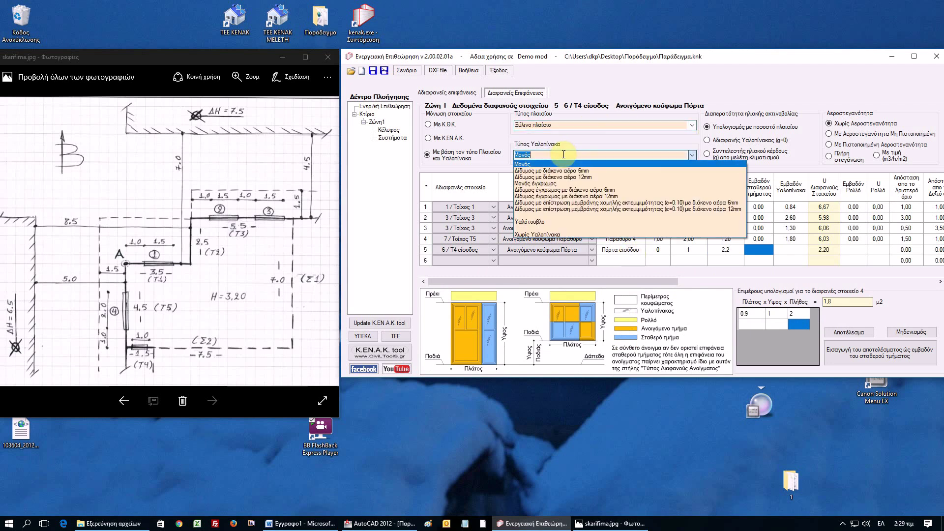
pyautogui.click(548, 234)
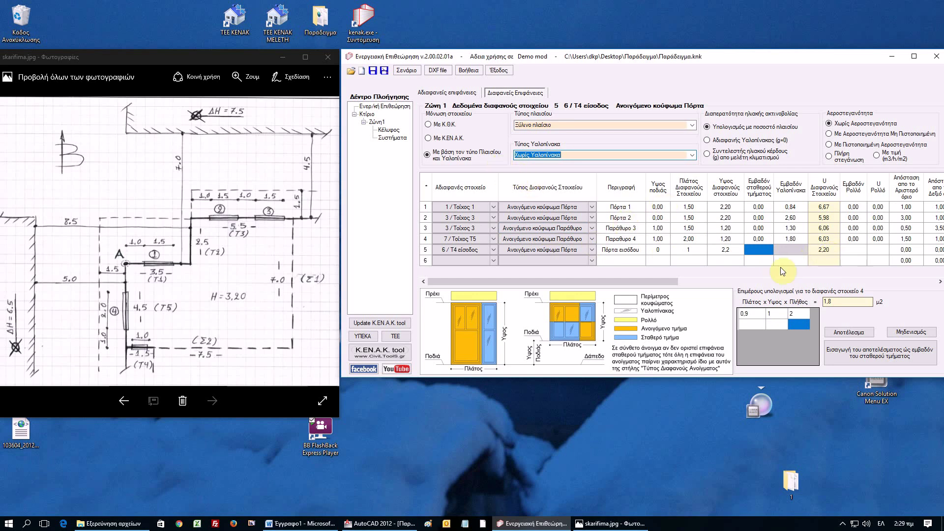
# - Define the insulation of Πόρτα εισόδου by the Με Κ.ΕΝ.Α.Κ. option with a U value of 1,1
pyautogui.click(824, 249)
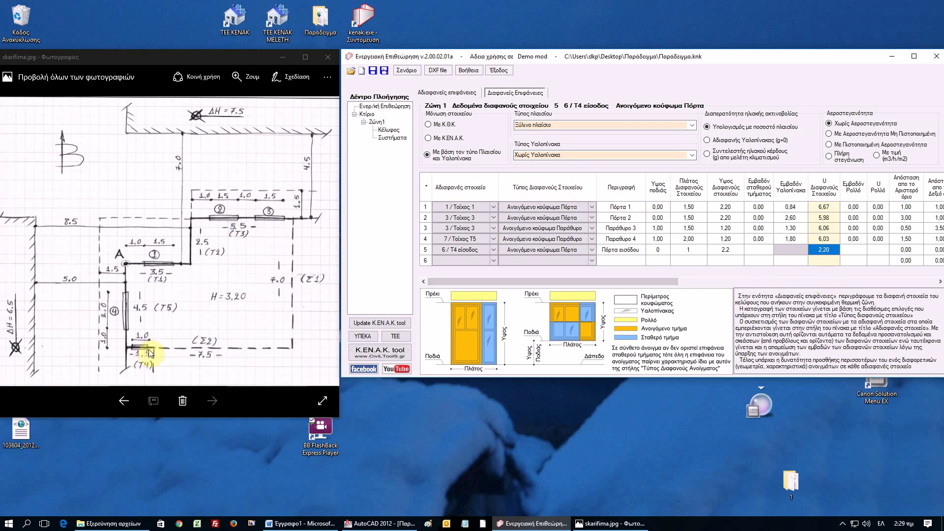
pyautogui.click(451, 138)
pyautogui.click(491, 139)
pyautogui.write('1,1')
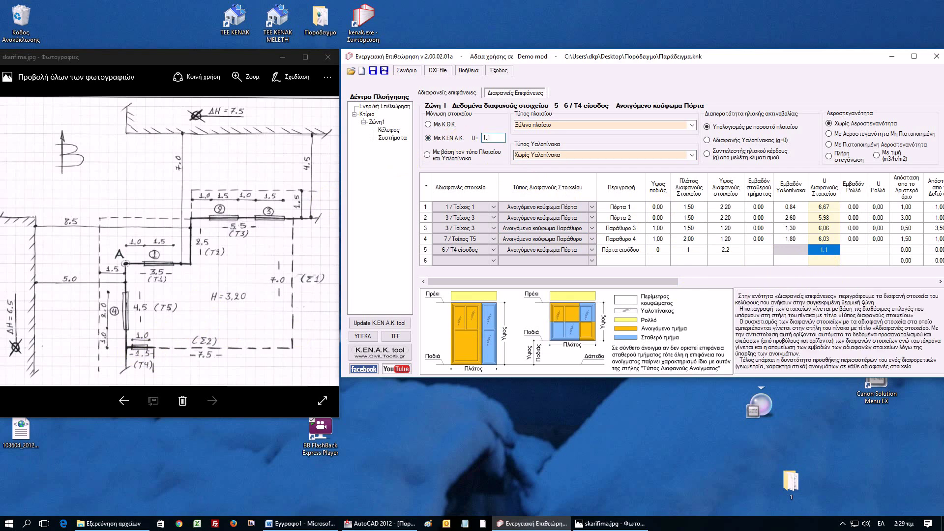
# - Set the distance of Πόρτα εισόδου from the left boundary to 0,25 m and preview its elevation
pyautogui.click(623, 250)
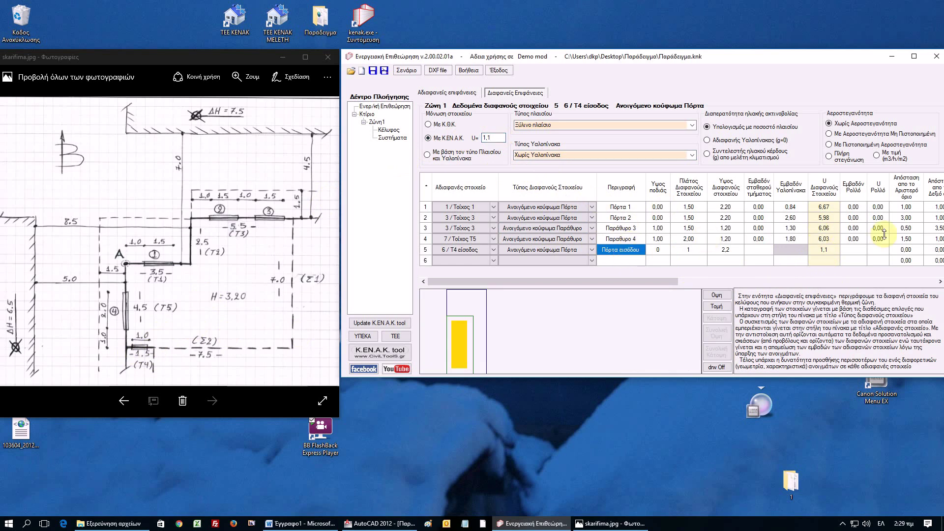
pyautogui.click(905, 252)
pyautogui.write('0,25')
pyautogui.press('Return')
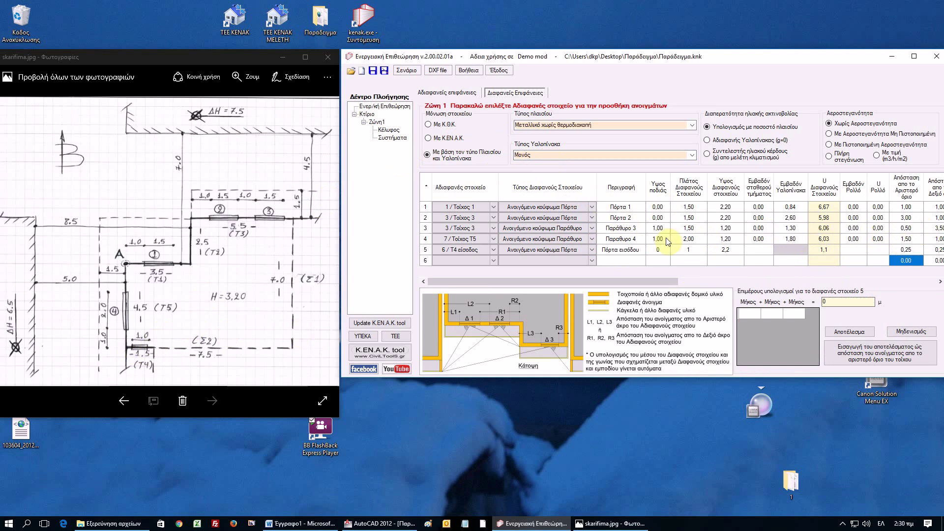
pyautogui.click(625, 251)
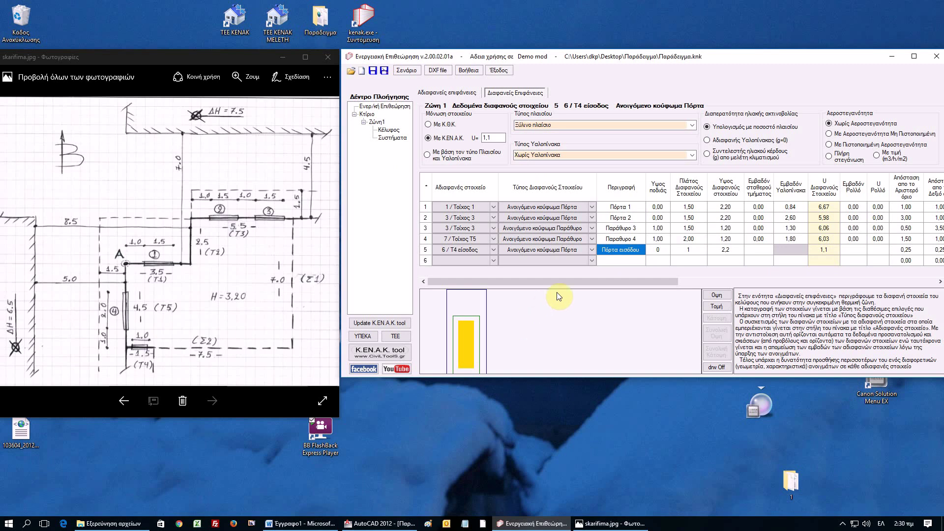
# - Check the opaque surfaces and general data of Ζώνη 1, and open the zone's systems
pyautogui.moveTo(570, 281); pyautogui.dragTo(443, 281)
pyautogui.click(466, 94)
pyautogui.click(381, 122)
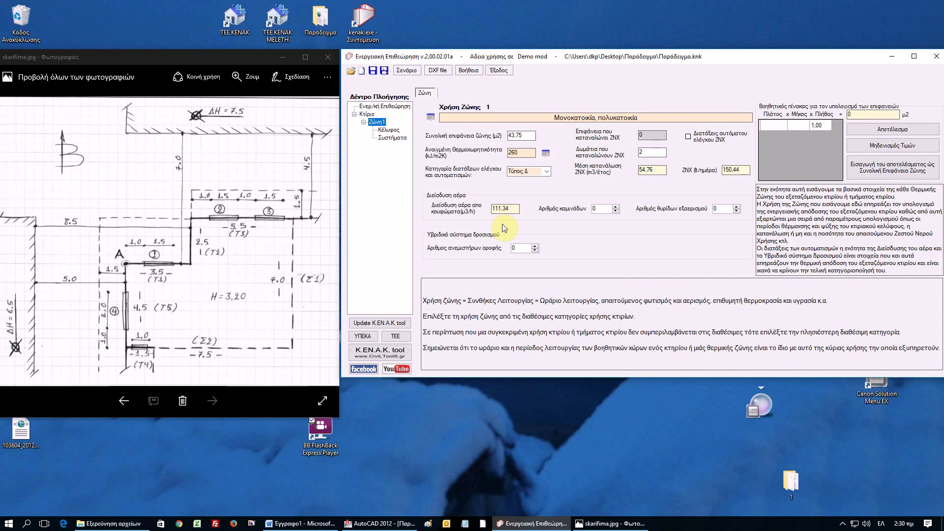
pyautogui.click(390, 138)
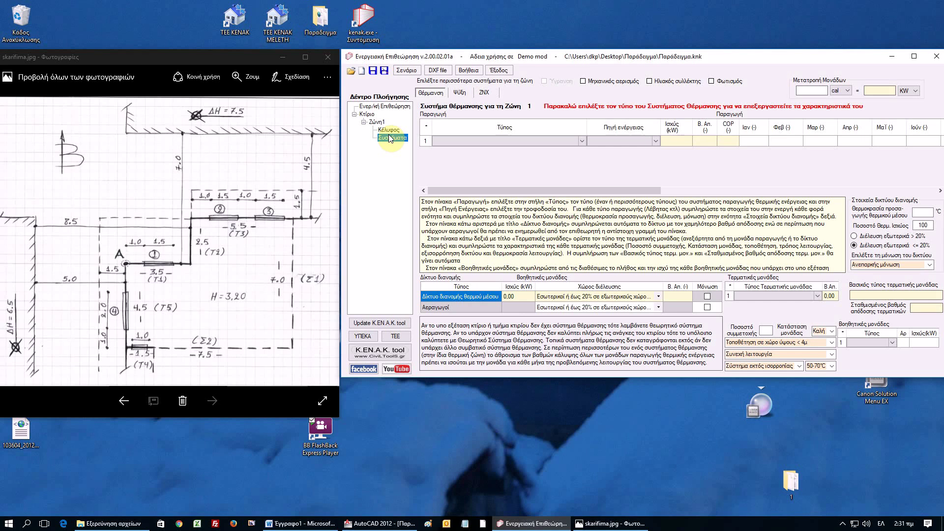
# - Try Λέβητας and Τοπική αερόψυκτη Α.Θ. as the generation type of the heating system
pyautogui.click(445, 141)
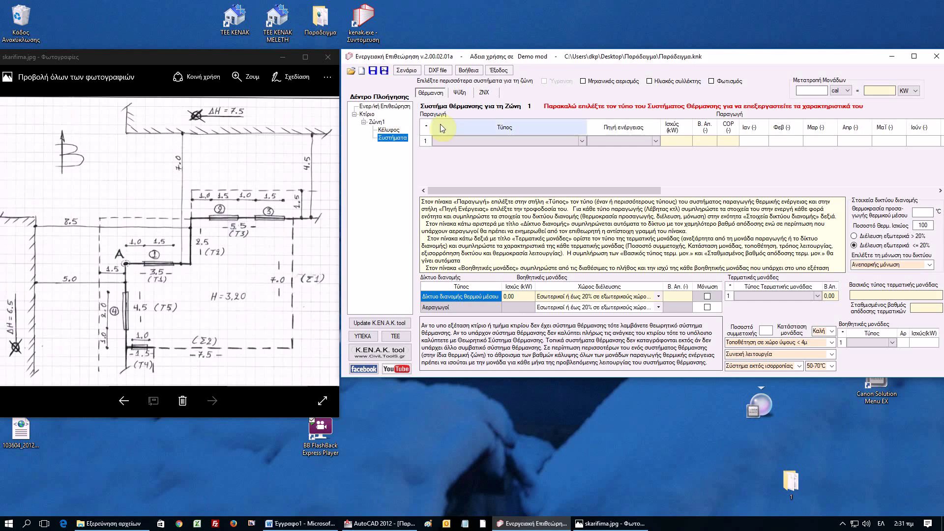
pyautogui.click(466, 142)
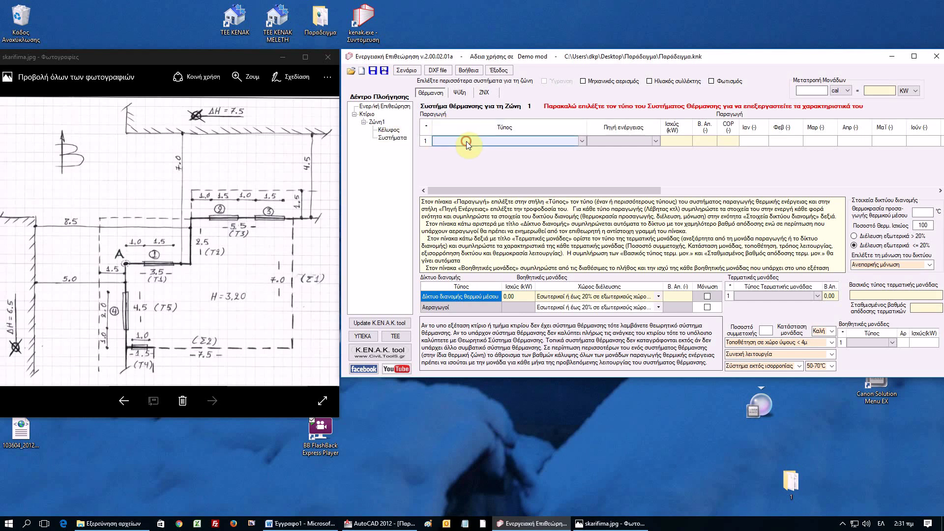
pyautogui.click(466, 141)
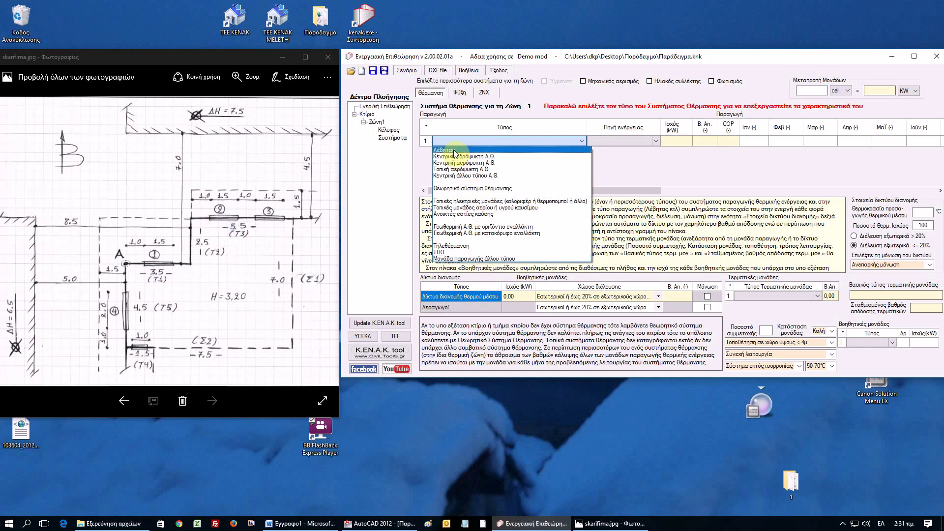
pyautogui.click(454, 151)
pyautogui.click(677, 142)
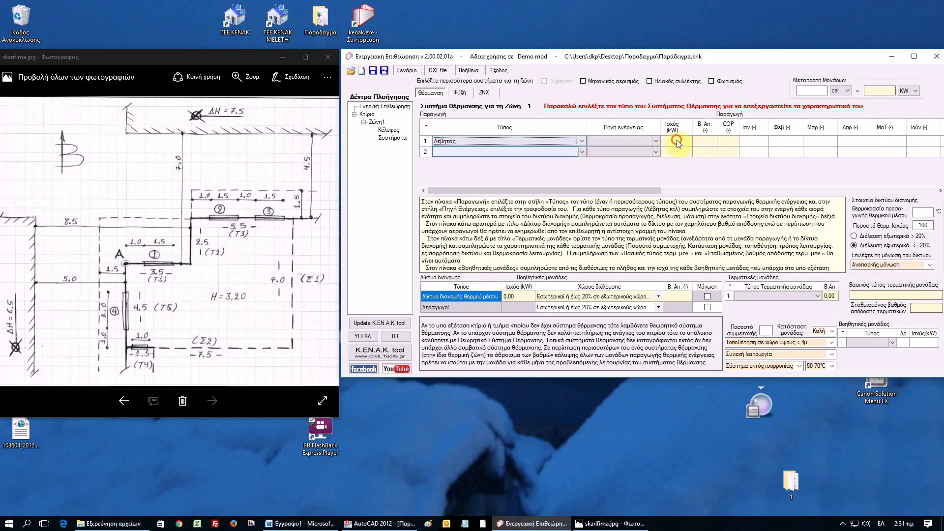
pyautogui.click(524, 139)
pyautogui.click(527, 140)
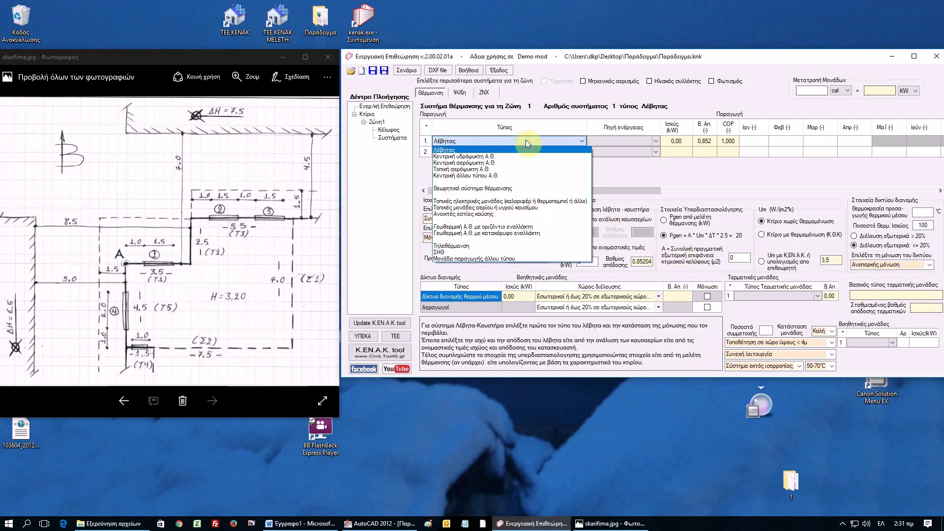
pyautogui.click(504, 167)
pyautogui.click(672, 142)
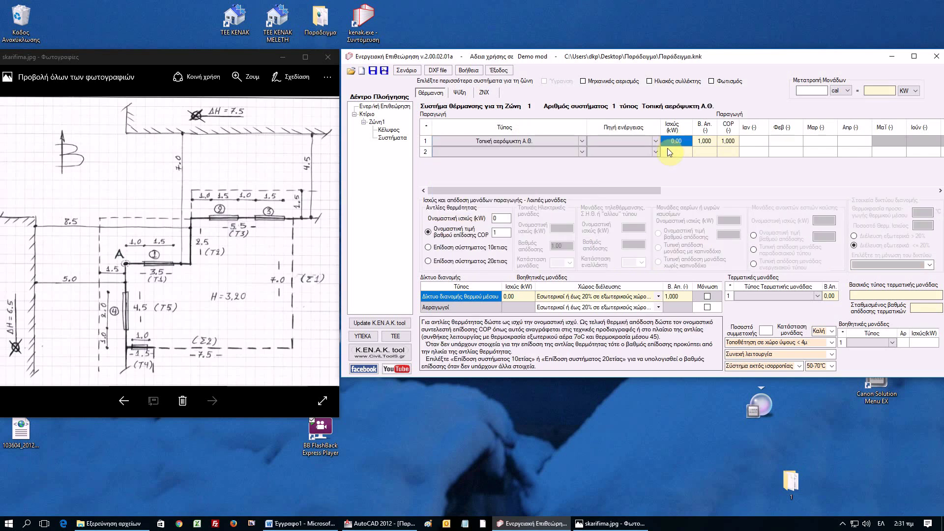
# - Set the generation type of the heating system to Θεωρητικό σύστημα θέρμανσης
pyautogui.click(543, 140)
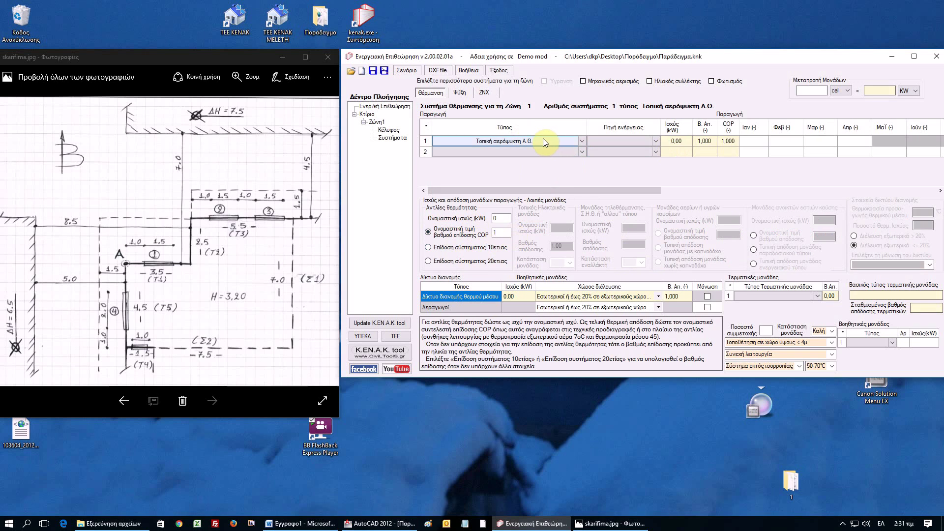
pyautogui.click(544, 140)
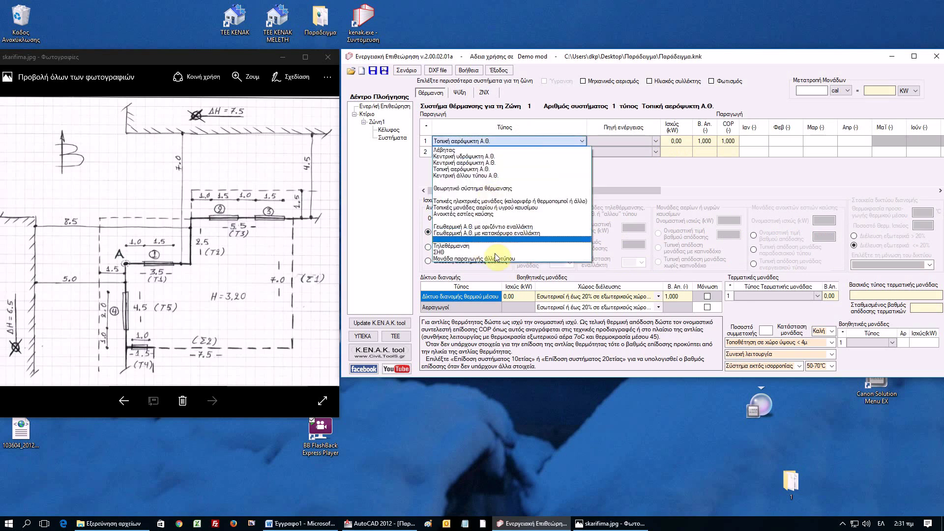
pyautogui.click(500, 189)
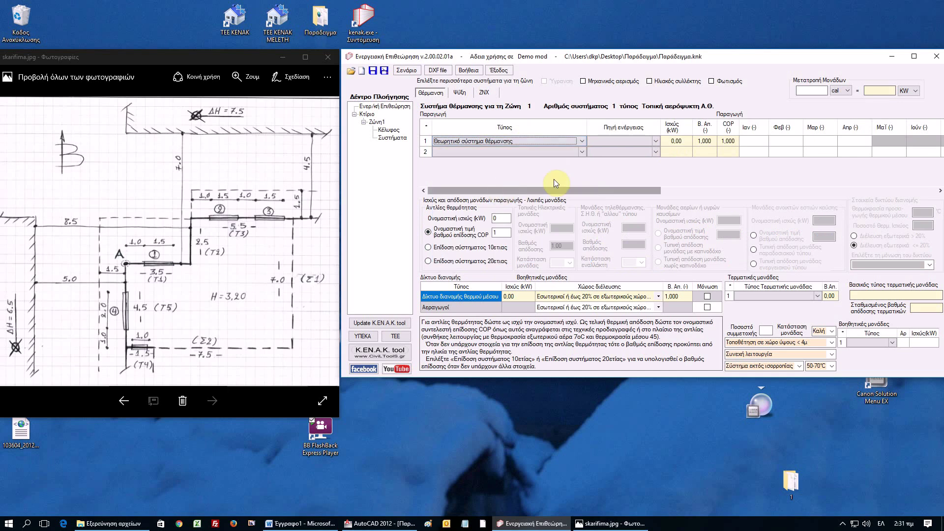
pyautogui.click(673, 153)
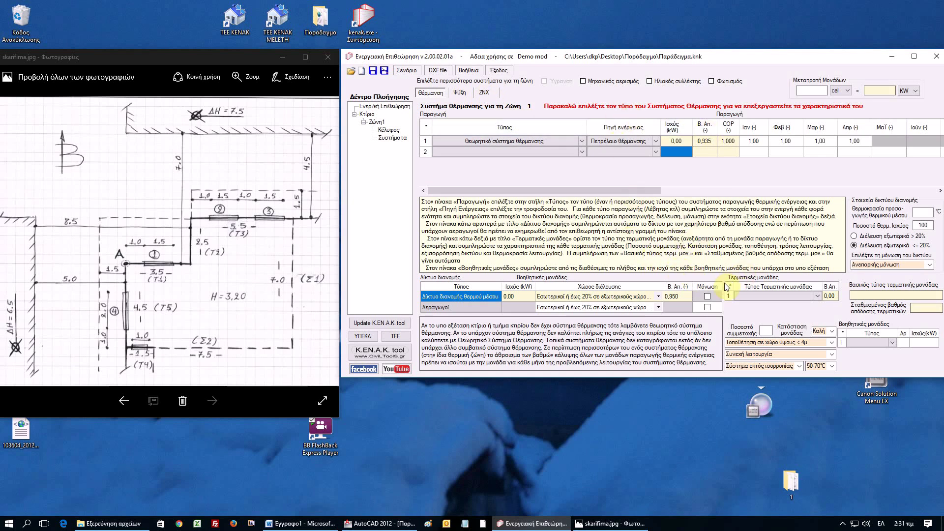
# - Assign the theoretical system (Θεωρητικό σύστημα) to both the terminal units and the auxiliary units of the heating system
pyautogui.click(754, 296)
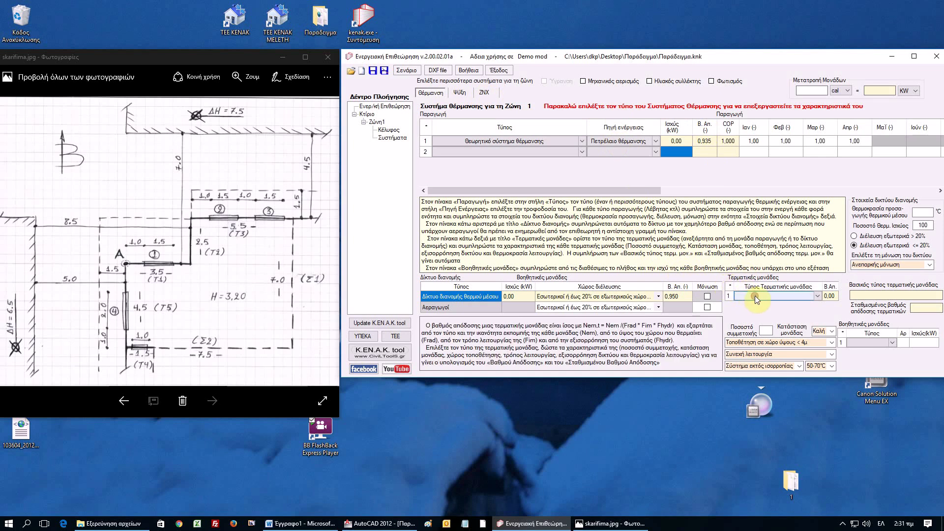
pyautogui.click(755, 296)
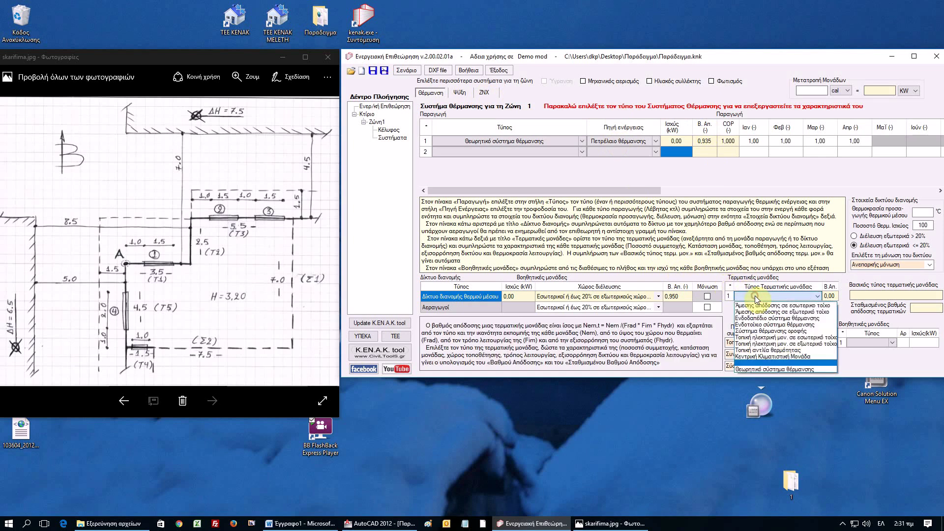
pyautogui.click(762, 368)
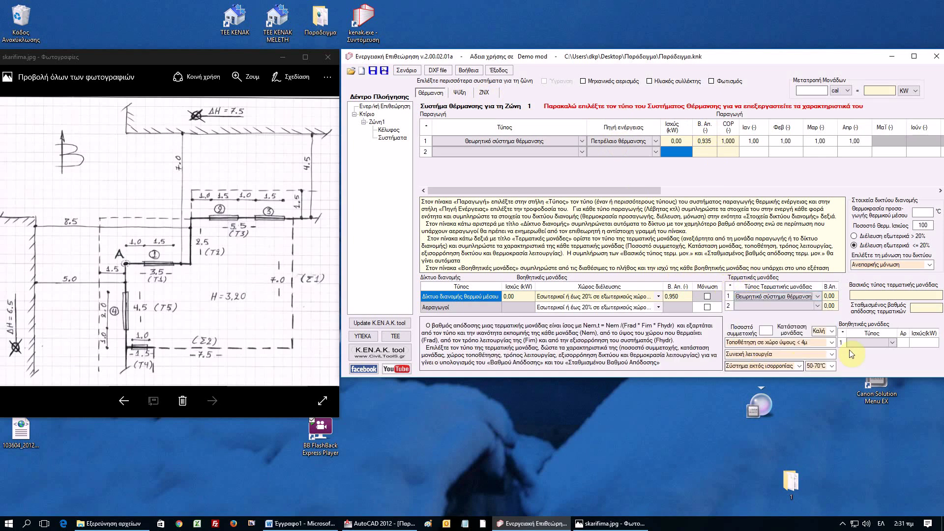
pyautogui.click(872, 343)
pyautogui.click(871, 342)
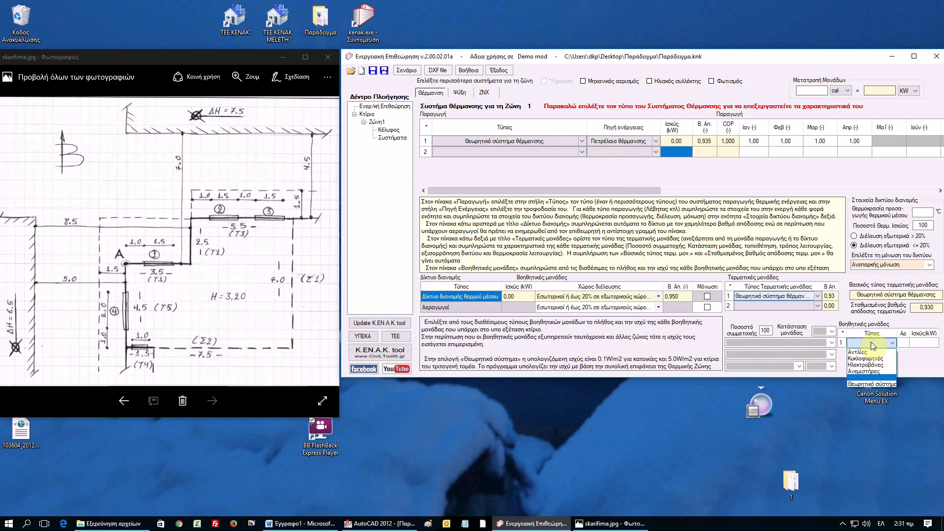
pyautogui.click(870, 385)
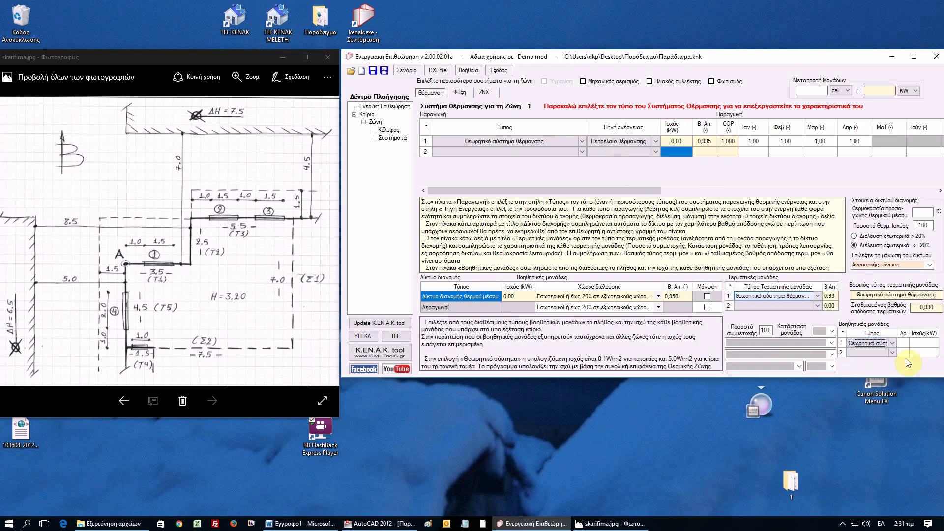
pyautogui.click(902, 353)
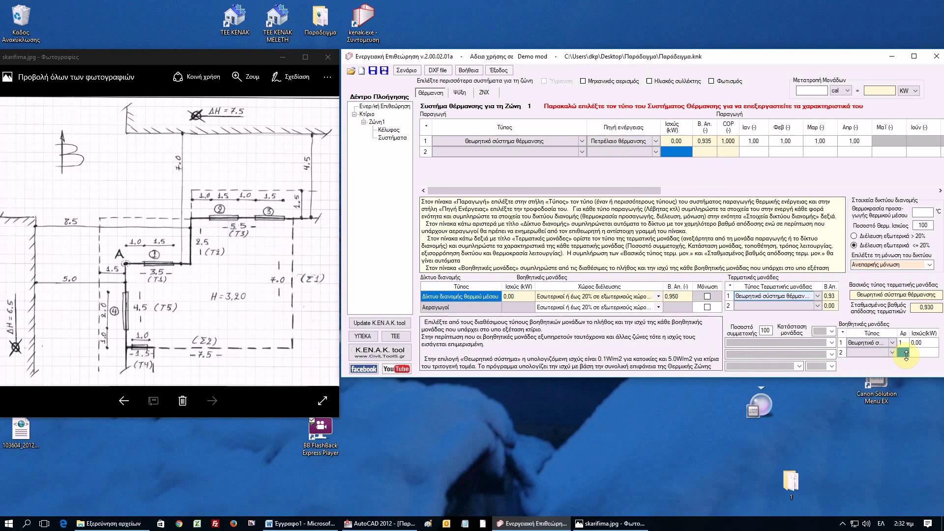
# - Set the generation type of the cooling system to Θεωρητικό σύστημα ψύξης
pyautogui.click(459, 93)
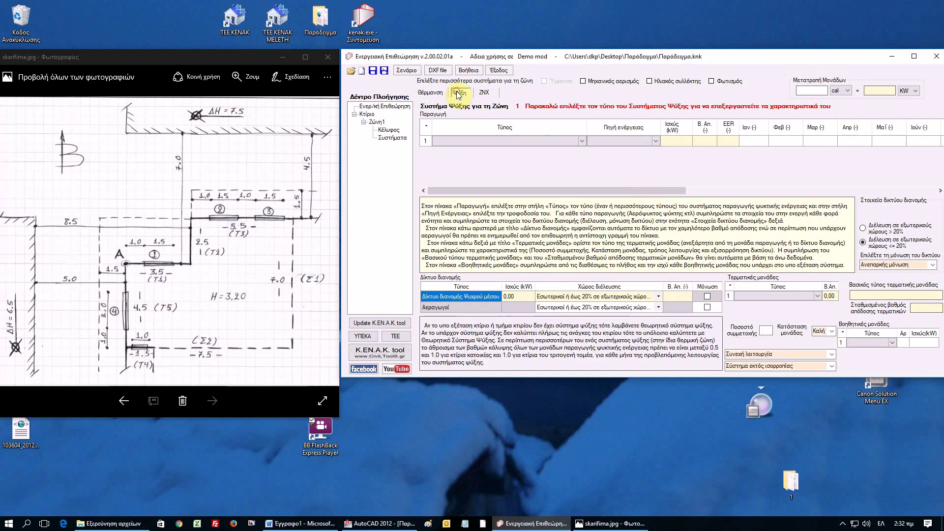
pyautogui.click(523, 140)
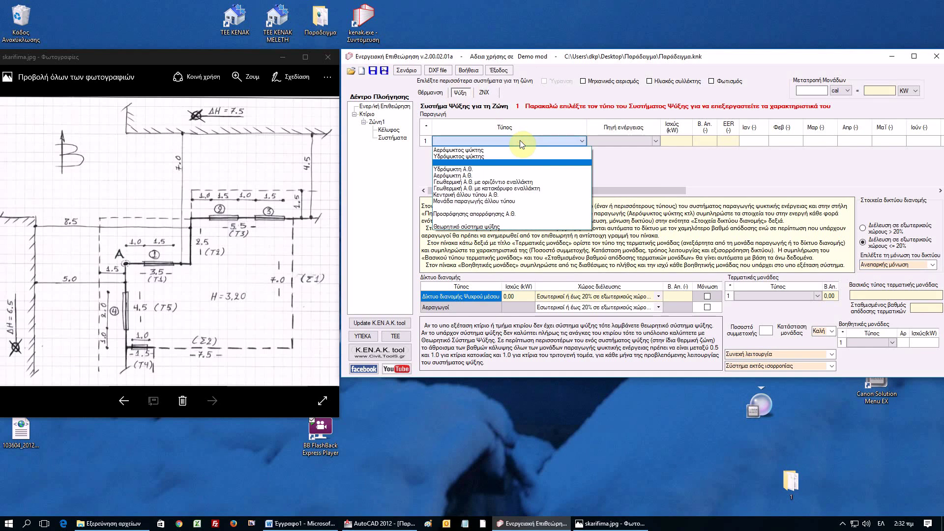
pyautogui.click(496, 228)
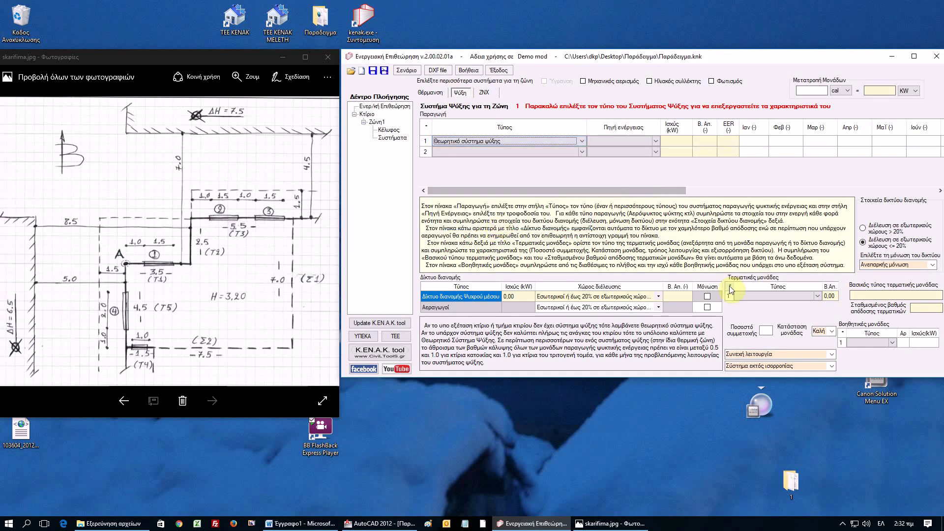
# - Assign Θεωρητικό σύστημα ψύξης to the cooling terminal units and Θεωρητικό σύστημα to the cooling auxiliary units
pyautogui.click(769, 296)
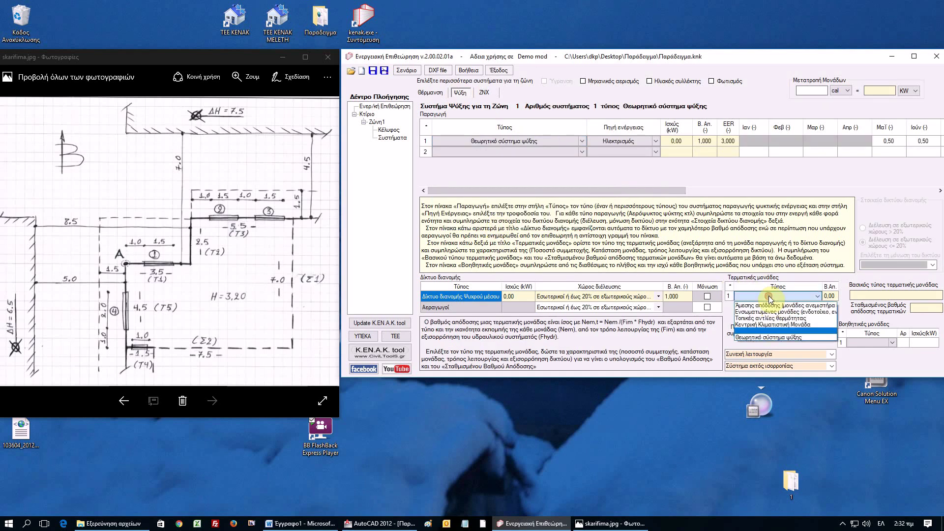
pyautogui.click(772, 337)
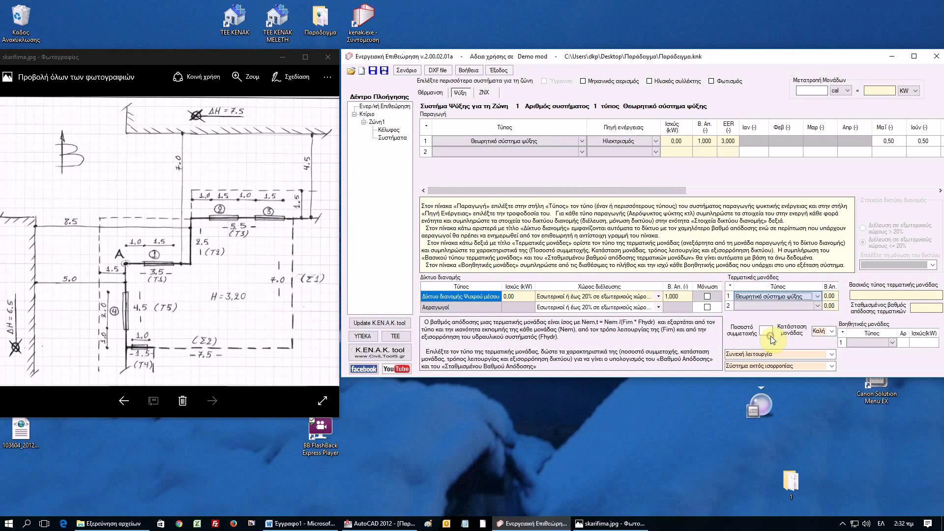
pyautogui.click(865, 344)
pyautogui.click(866, 344)
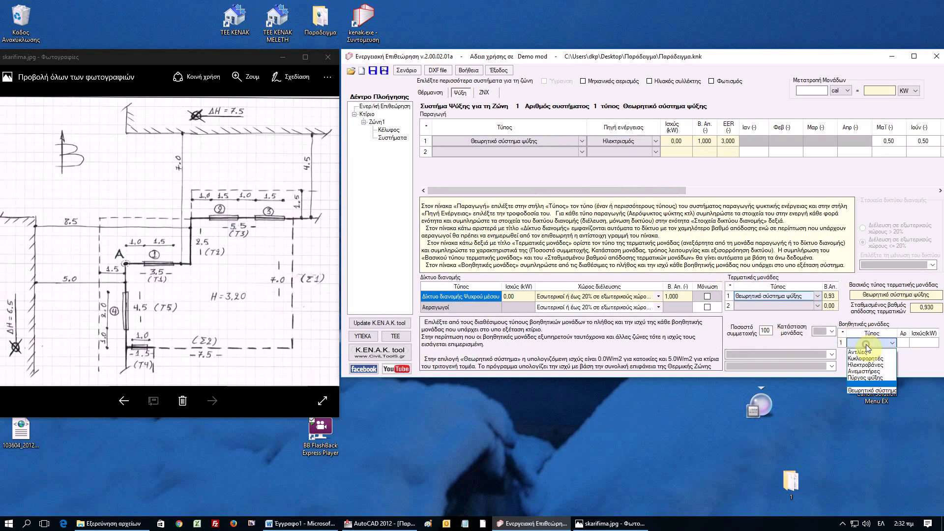
pyautogui.click(880, 391)
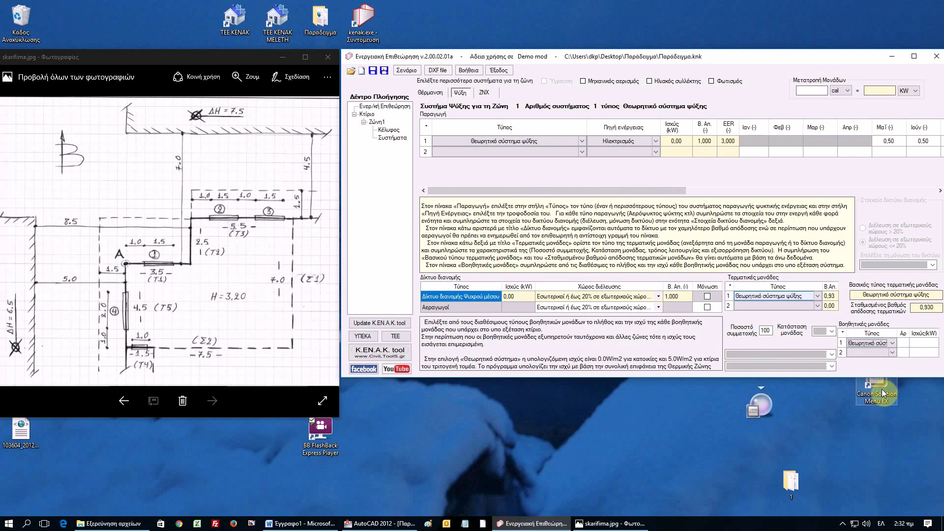
# - Set the generation type of the domestic hot water system to Θεωρητικό σύστημα ΖΝΧ
pyautogui.click(485, 93)
pyautogui.click(505, 140)
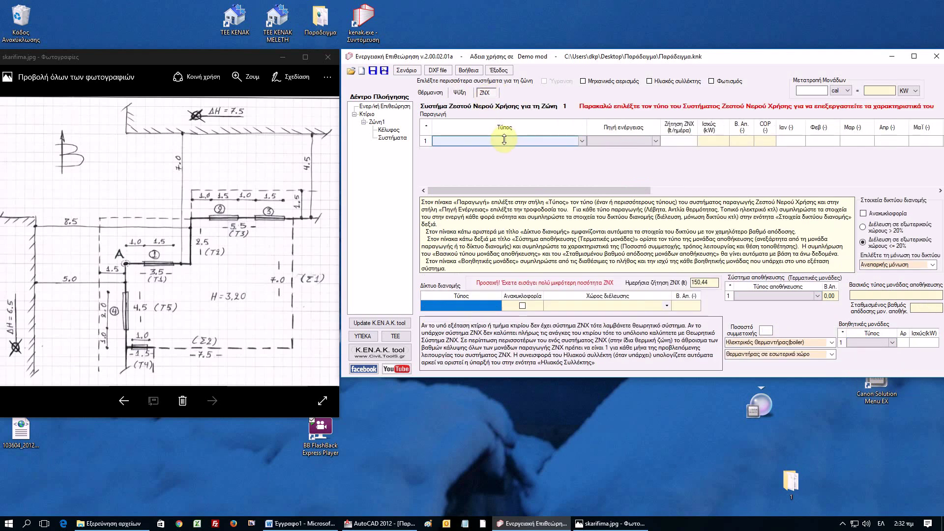
pyautogui.click(513, 140)
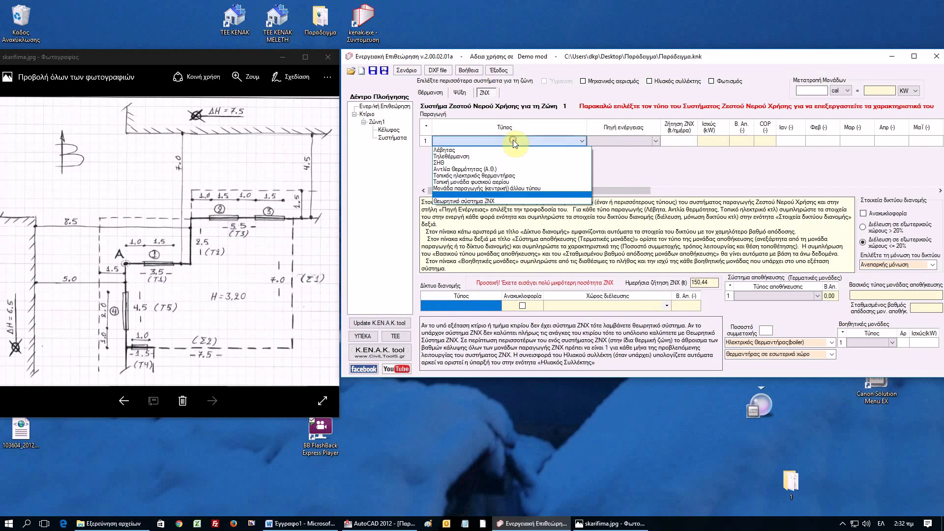
pyautogui.click(499, 201)
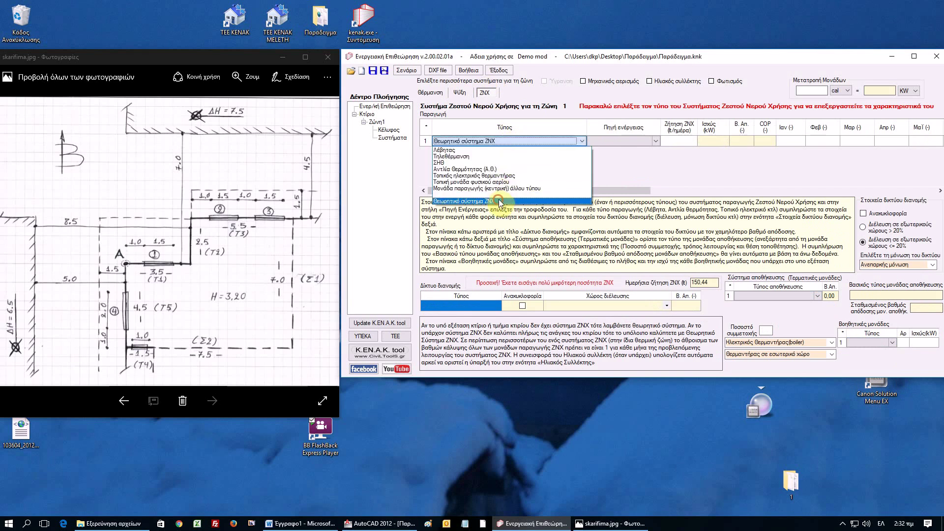
# - Assign Θεωρητικό σύστημα ΖΝΧ to the hot water storage system and Θεωρητικό σύστημα to its auxiliary units
pyautogui.click(778, 297)
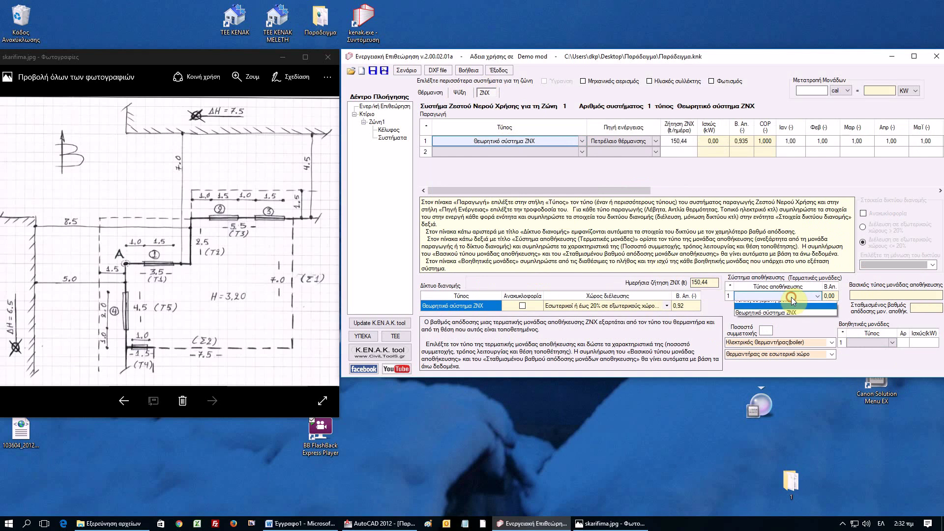
pyautogui.click(797, 323)
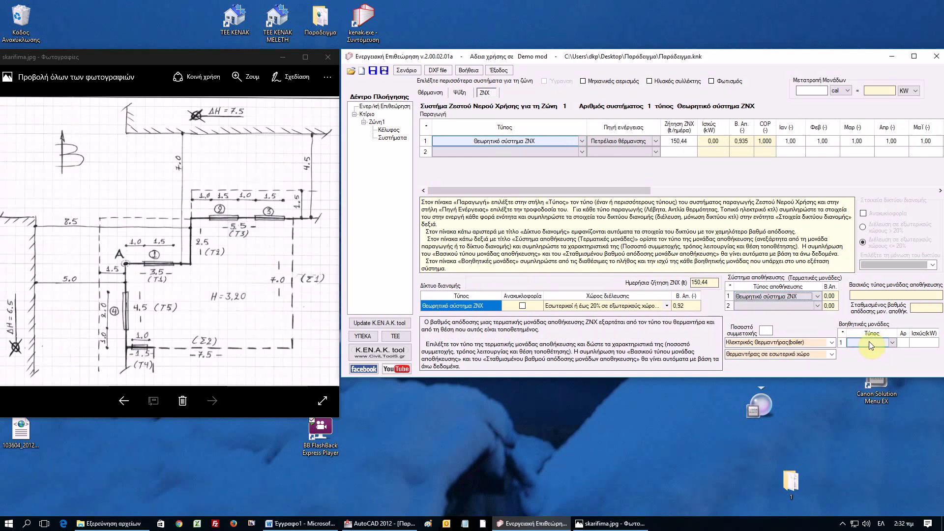
pyautogui.click(869, 342)
pyautogui.click(874, 341)
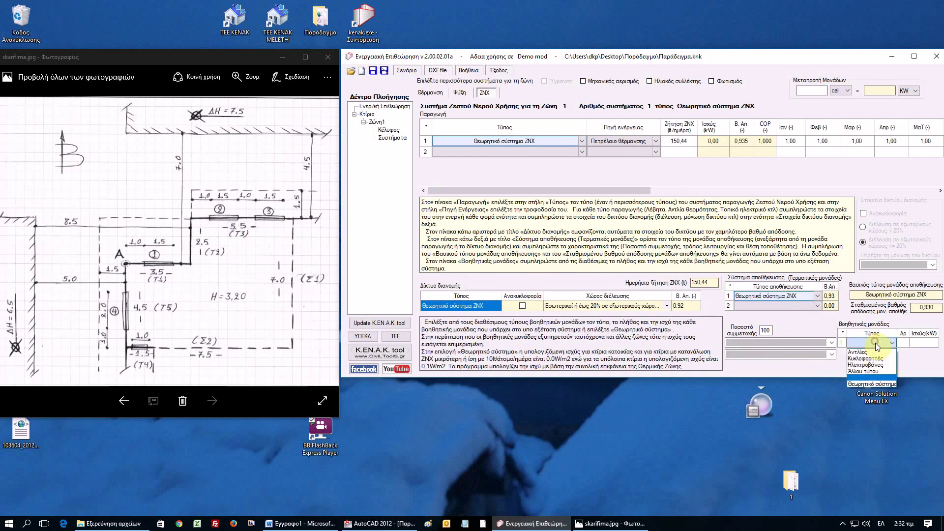
pyautogui.click(873, 384)
pyautogui.click(904, 353)
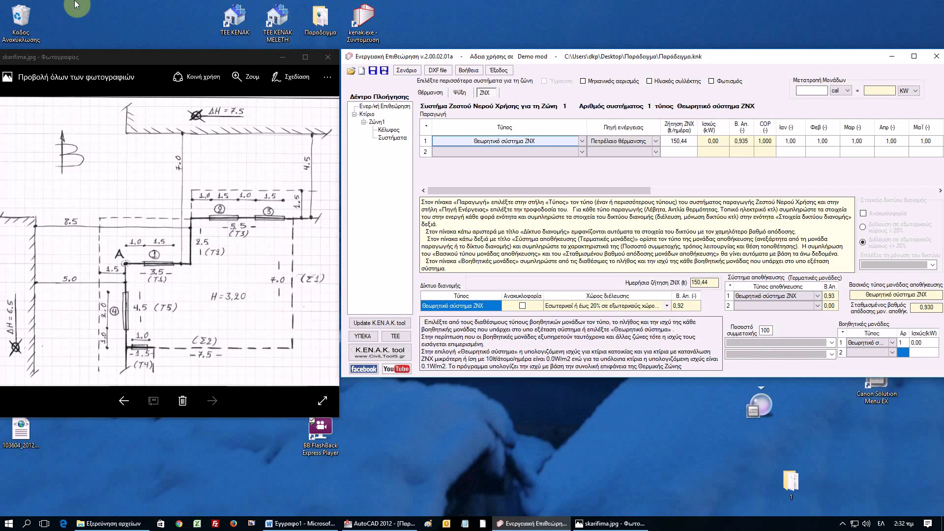
# - Save the project and create a copy of the building for an energy upgrade scenario
pyautogui.click(376, 72)
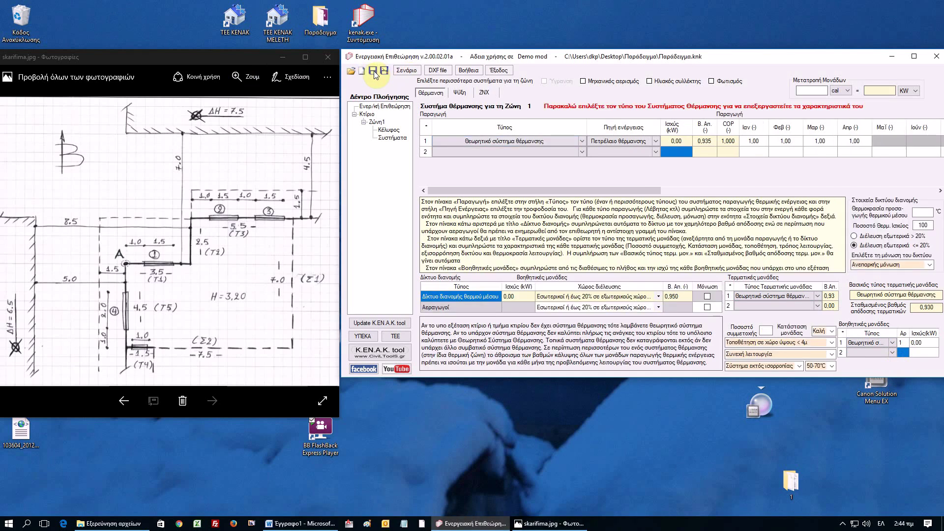
pyautogui.click(407, 71)
pyautogui.click(540, 299)
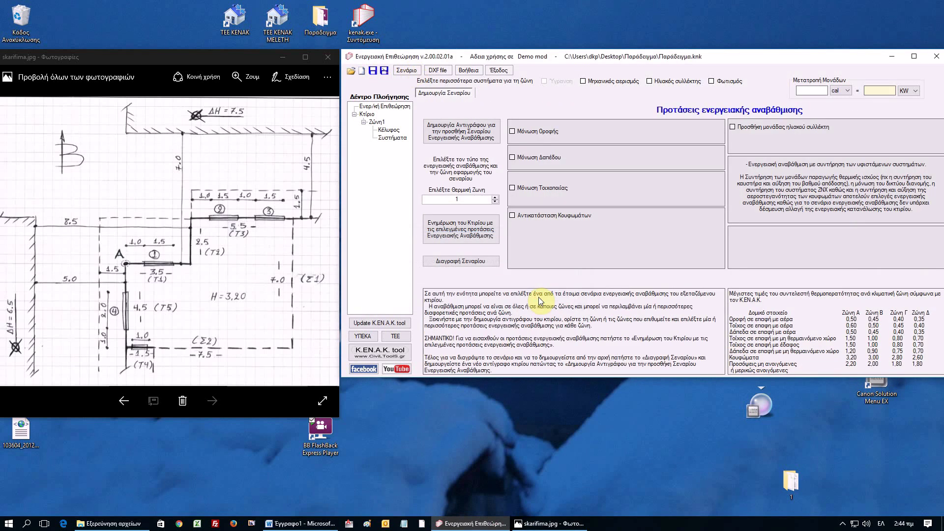
pyautogui.click(464, 131)
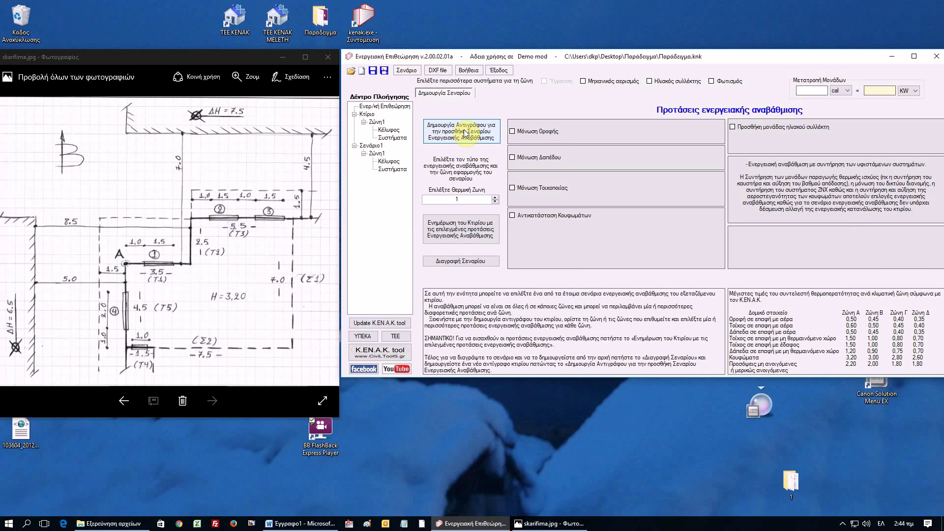
# - Add an Απλός επίπεδος solar collector to thermal zone 1 of the scenario, with panel area 4 and unit cost 800
pyautogui.click(476, 199)
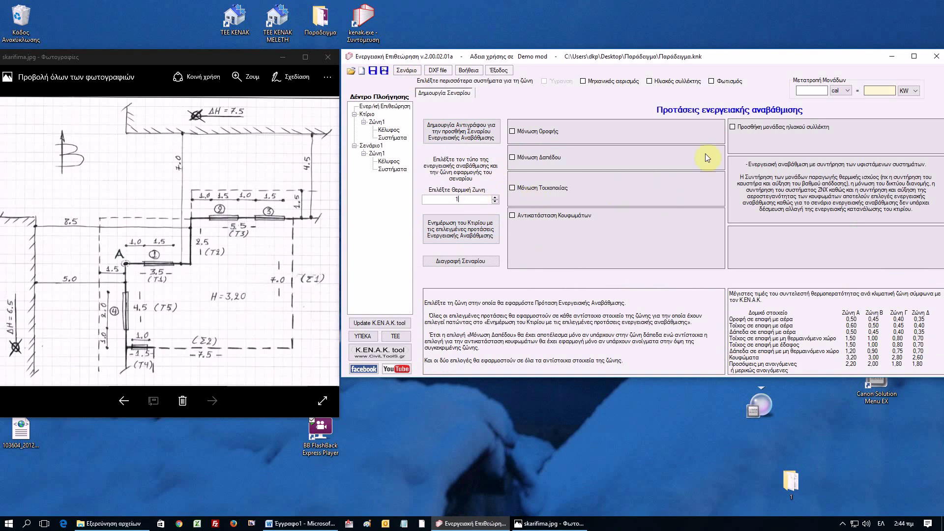
pyautogui.click(752, 127)
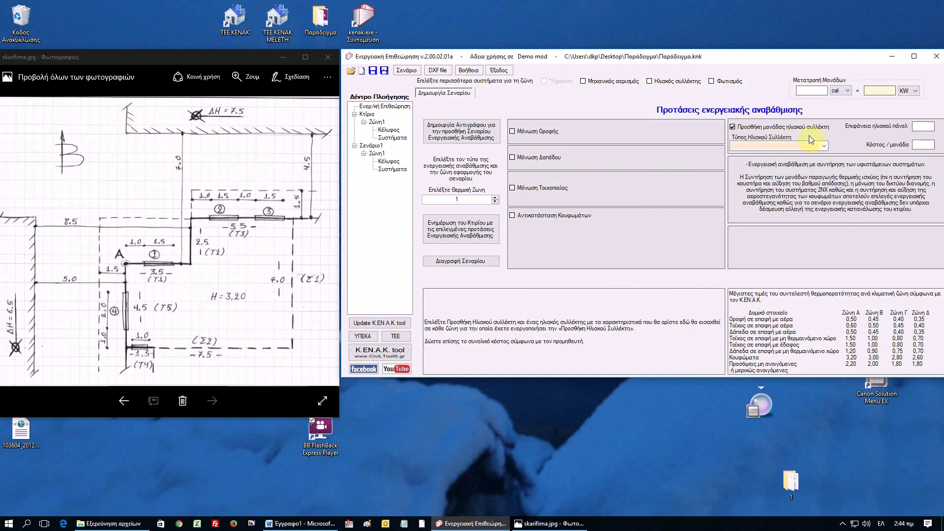
pyautogui.click(786, 146)
pyautogui.click(776, 168)
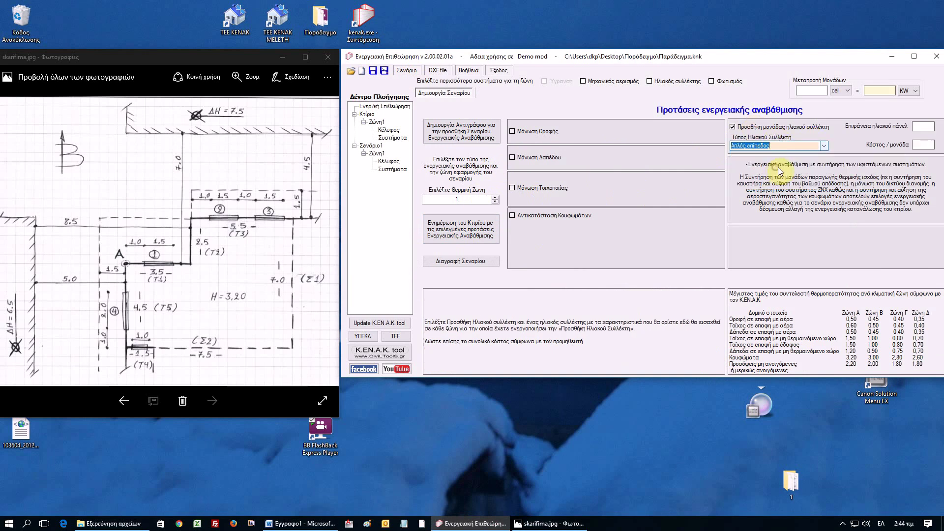
pyautogui.click(925, 127)
pyautogui.write('4')
pyautogui.click(923, 144)
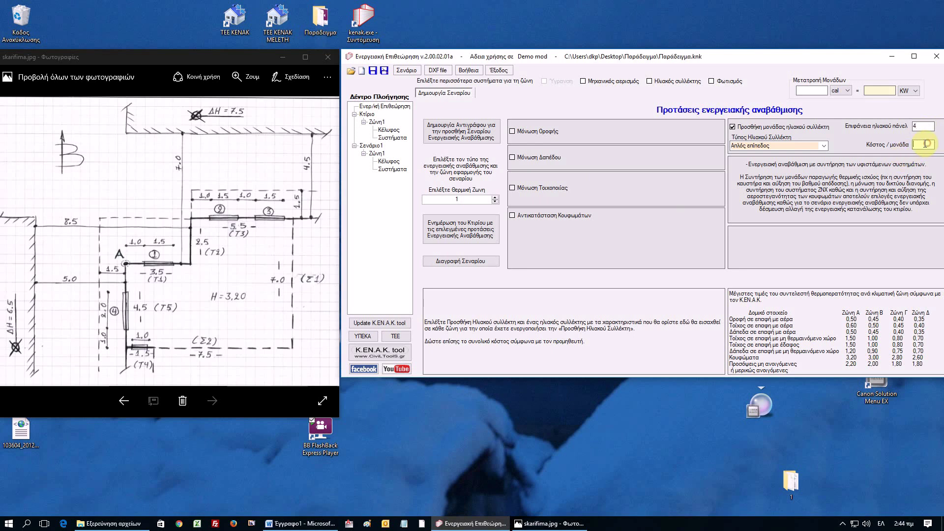
pyautogui.write('800')
# - Update the building with the selected upgrade proposals and display the solar collector data of Σενάριο1
pyautogui.click(461, 234)
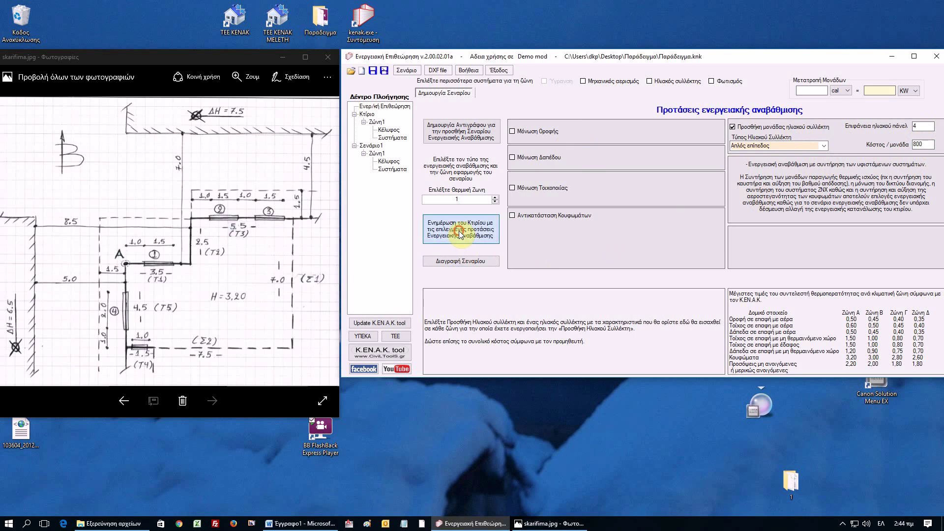
pyautogui.click(384, 170)
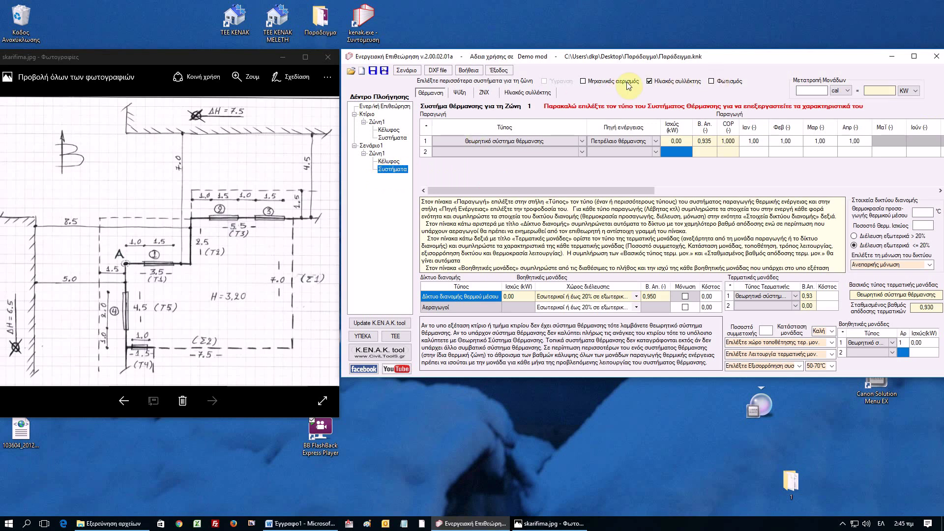
pyautogui.click(540, 94)
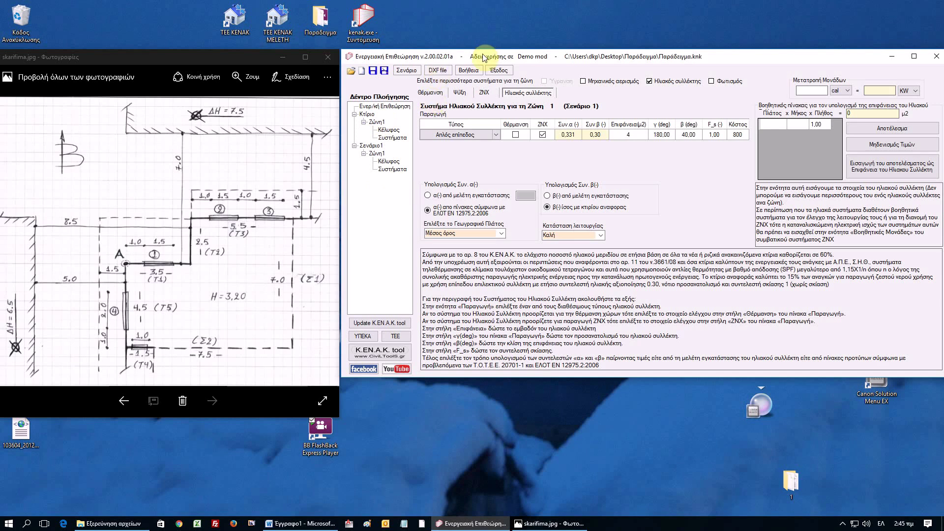
# - Generate the DXF file Παράδειγμα_1.dxf for zone 1 as an intermediate zone of the building, with 0,3 wall drawing thickness
pyautogui.click(444, 72)
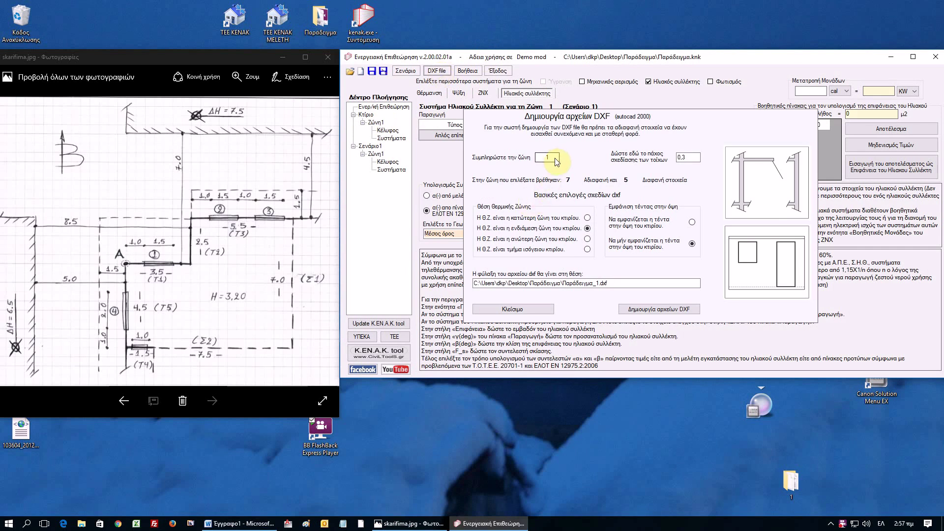
pyautogui.click(693, 157)
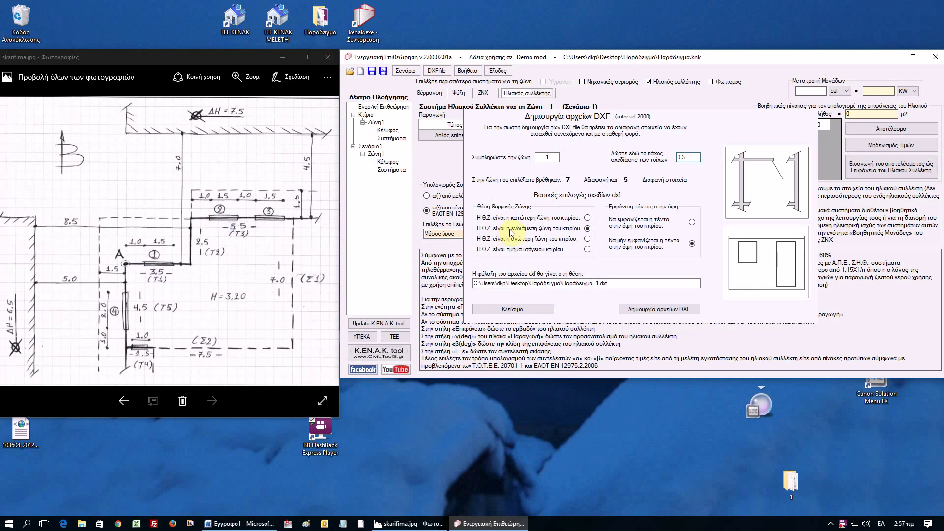
pyautogui.click(588, 239)
pyautogui.click(588, 249)
pyautogui.click(587, 218)
pyautogui.click(587, 228)
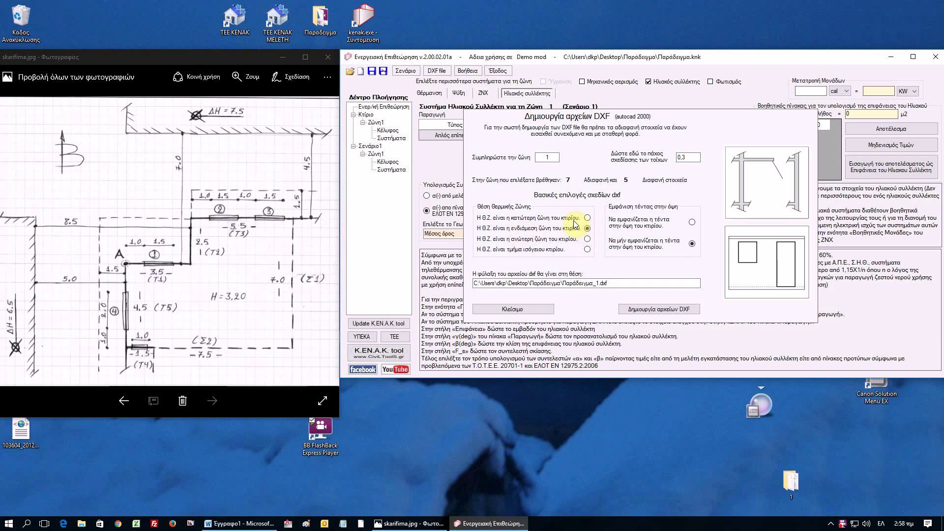
pyautogui.click(671, 310)
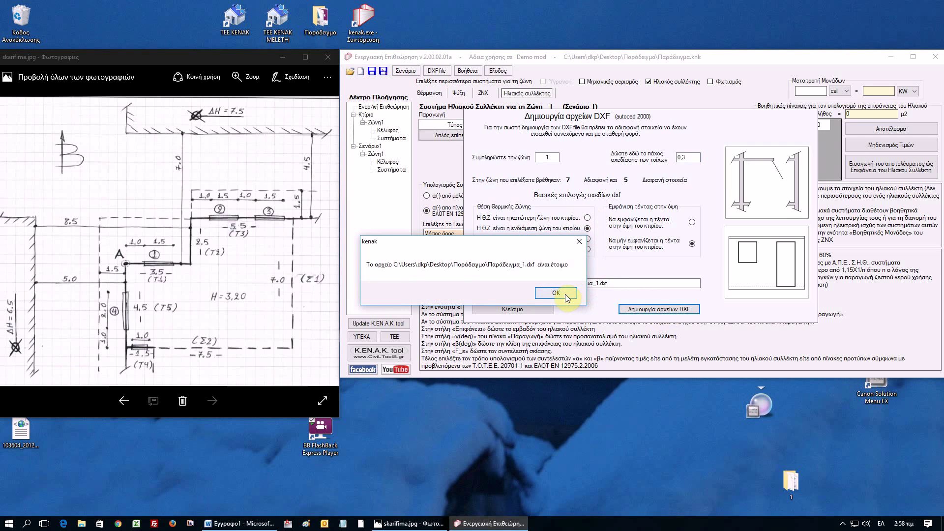
pyautogui.click(566, 295)
# - Switch to AutoCAD and open the drawing Παράδειγμα_1.dxf from the Παράδειγμα folder
pyautogui.click(288, 525)
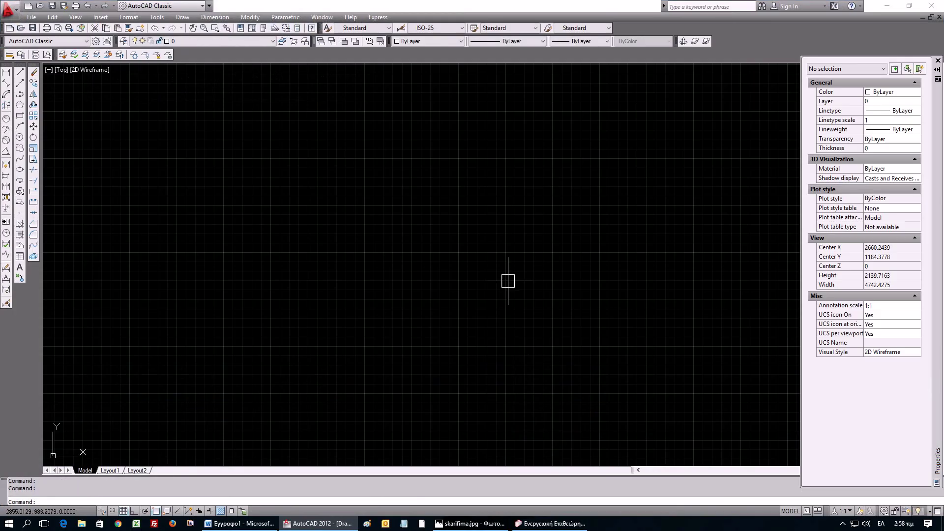
pyautogui.click(21, 28)
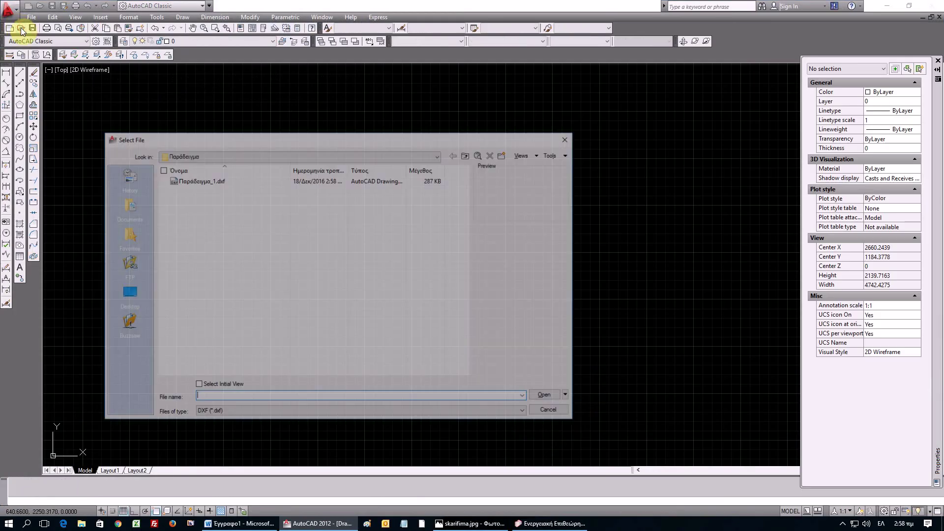
pyautogui.click(207, 183)
pyautogui.doubleClick(207, 184)
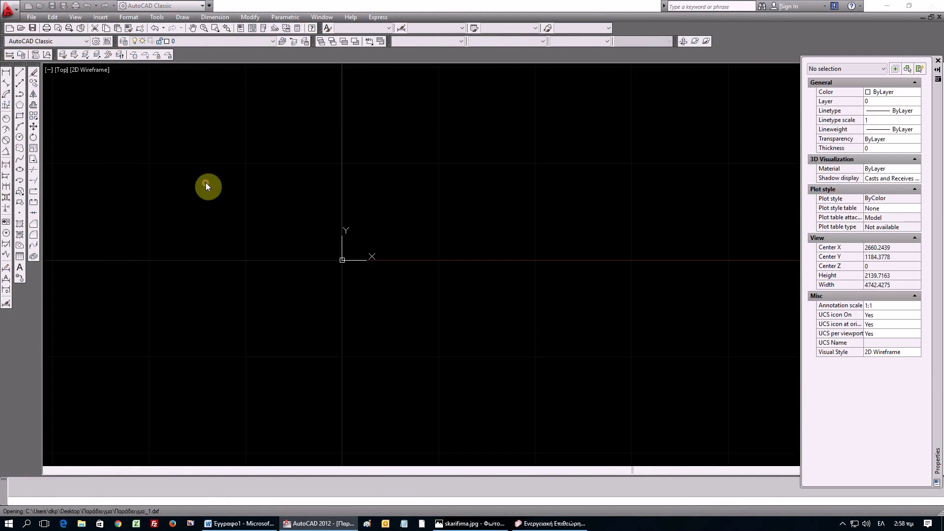
# - Examine the drawing's floor plan, wall elevations with their sections and data tables, and the general openings table
pyautogui.scroll(3, 386, 276)
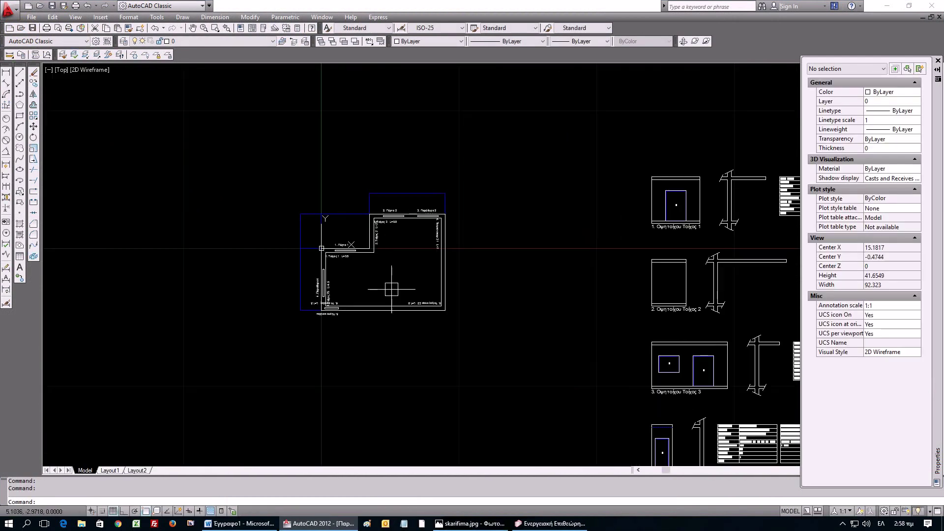
pyautogui.scroll(-4, 374, 236)
pyautogui.scroll(2, 589, 212)
pyautogui.scroll(2, 589, 212)
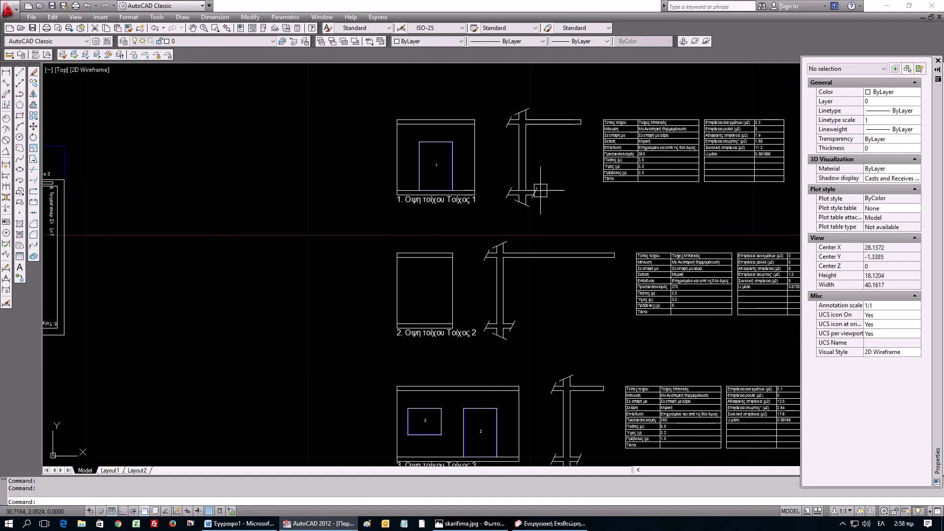
pyautogui.scroll(1, 543, 318)
pyautogui.moveTo(529, 319); pyautogui.dragTo(510, 182)
pyautogui.moveTo(537, 379); pyautogui.dragTo(511, 229)
pyautogui.scroll(-4, 501, 172)
pyautogui.scroll(-2, 501, 173)
pyautogui.scroll(8, 499, 137)
pyautogui.moveTo(538, 307); pyautogui.dragTo(440, 277)
pyautogui.scroll(-5, 531, 179)
pyautogui.scroll(3, 514, 325)
pyautogui.scroll(2, 449, 337)
pyautogui.scroll(1, 449, 337)
pyautogui.moveTo(468, 332); pyautogui.dragTo(374, 334)
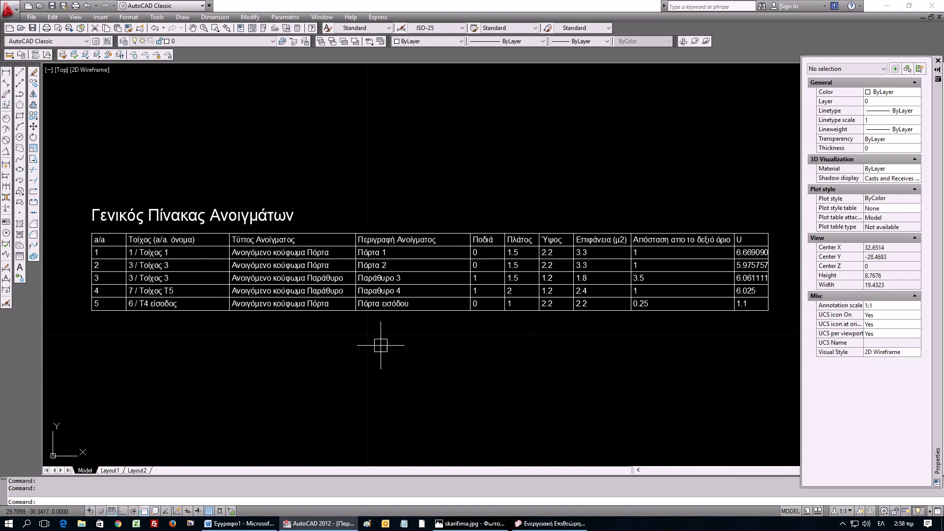
pyautogui.scroll(-8, 607, 312)
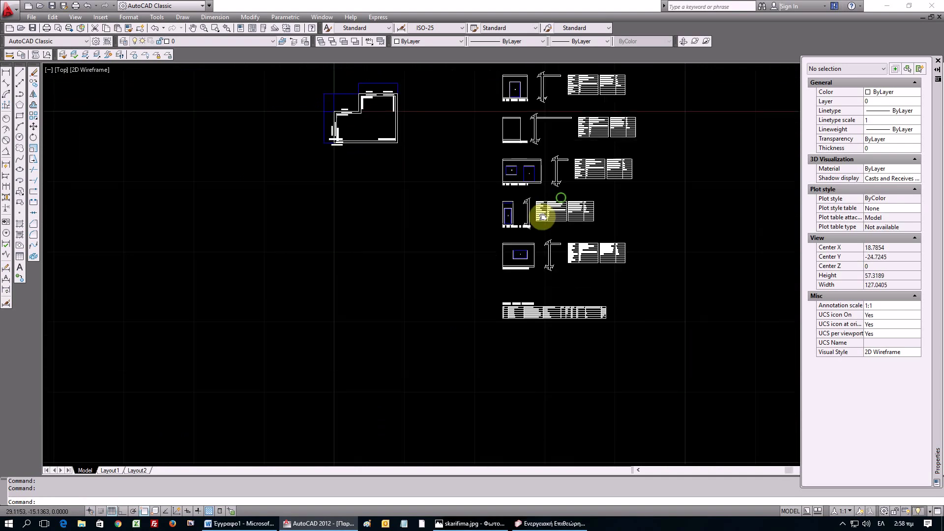
# - Close AutoCAD without saving the drawing and launch TEE KENAK
pyautogui.click(927, 4)
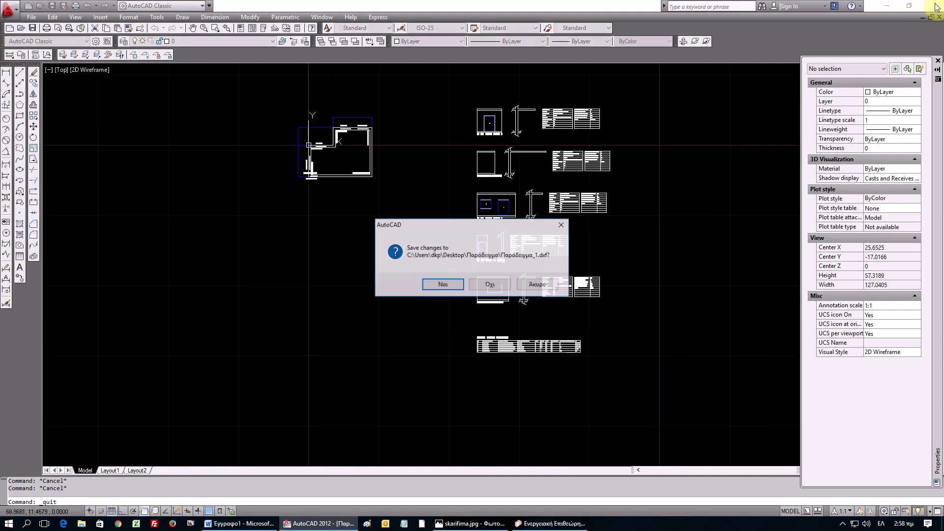
pyautogui.click(494, 284)
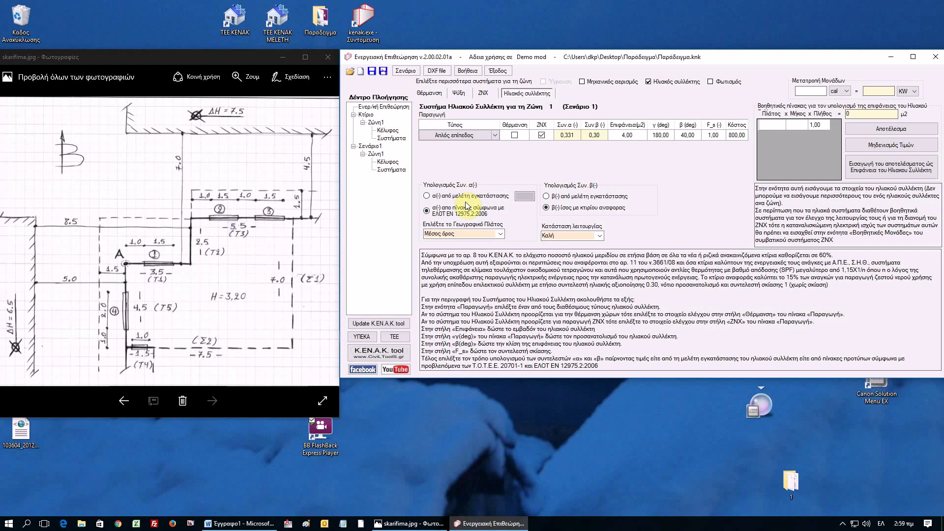
pyautogui.click(234, 23)
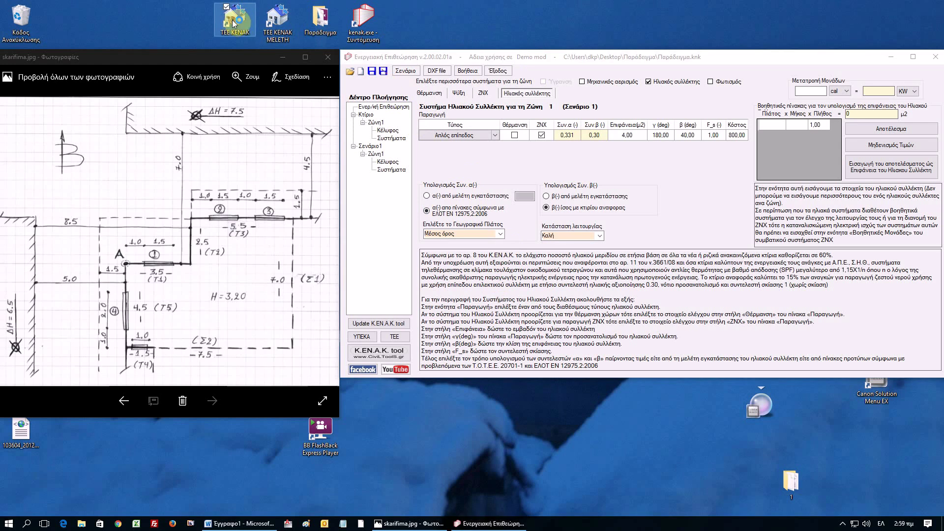
pyautogui.doubleClick(235, 23)
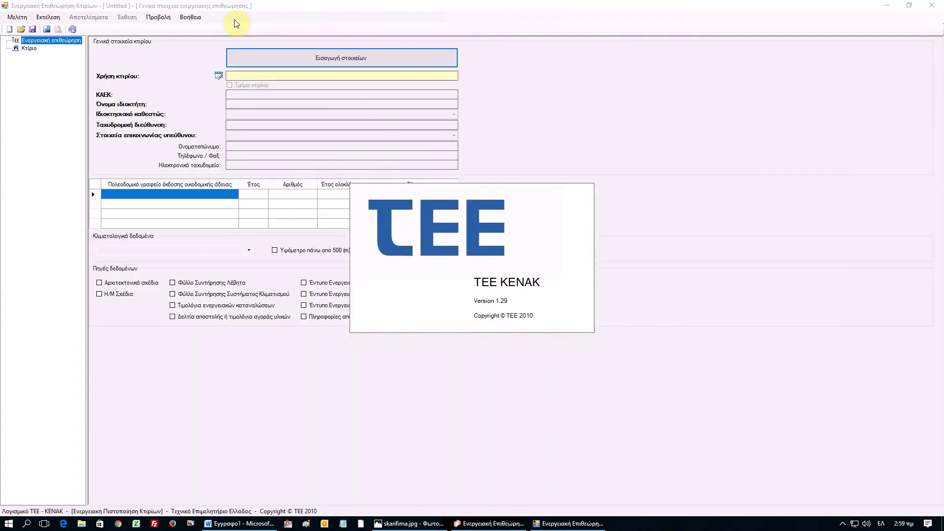
# - Open the study file Παράδειγμα.xml from the Παράδειγμα folder on the desktop
pyautogui.click(21, 29)
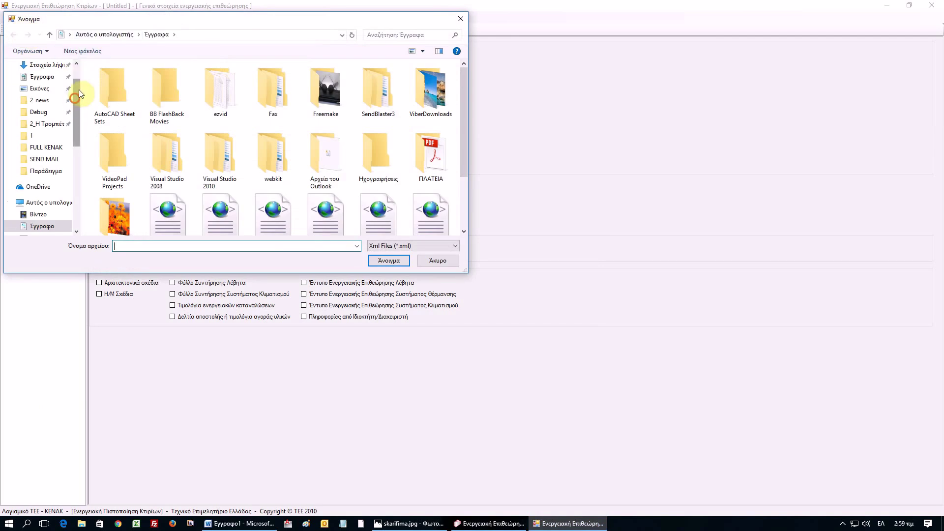
pyautogui.moveTo(74, 98); pyautogui.dragTo(74, 74)
pyautogui.click(53, 86)
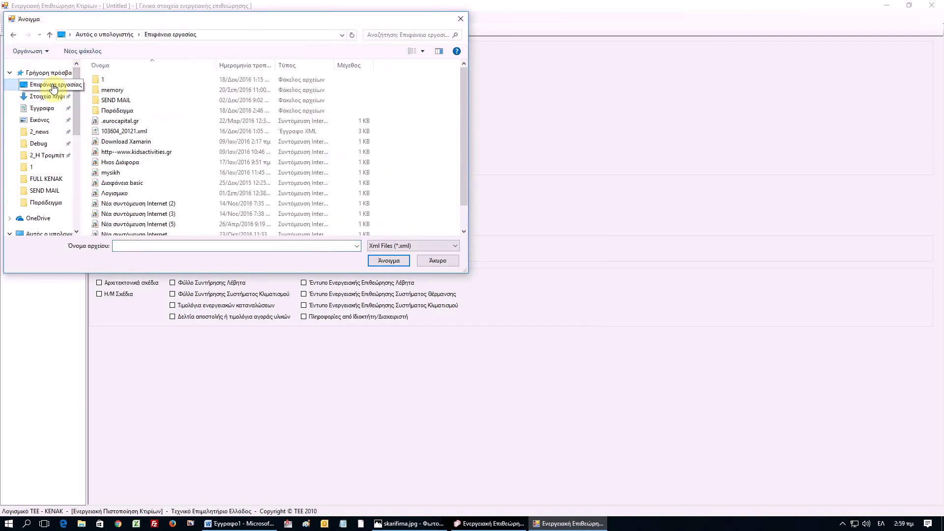
pyautogui.doubleClick(117, 110)
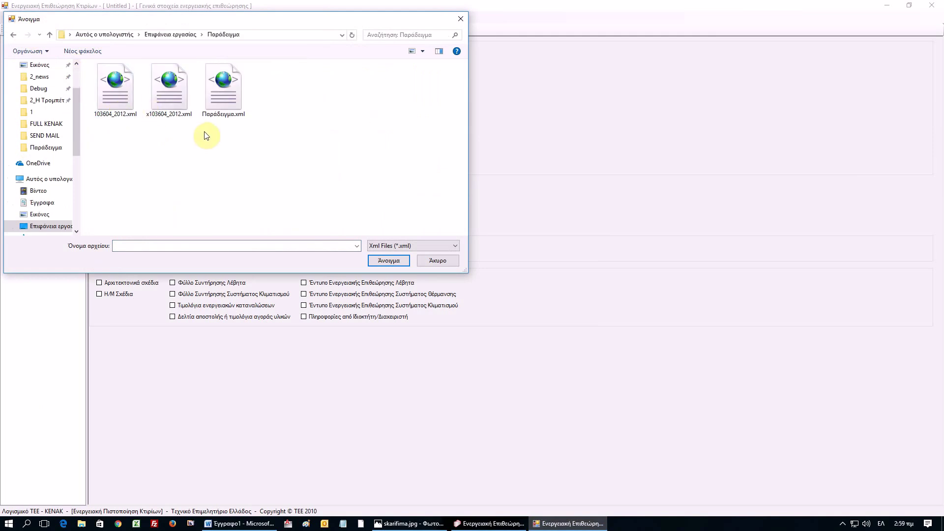
pyautogui.doubleClick(217, 97)
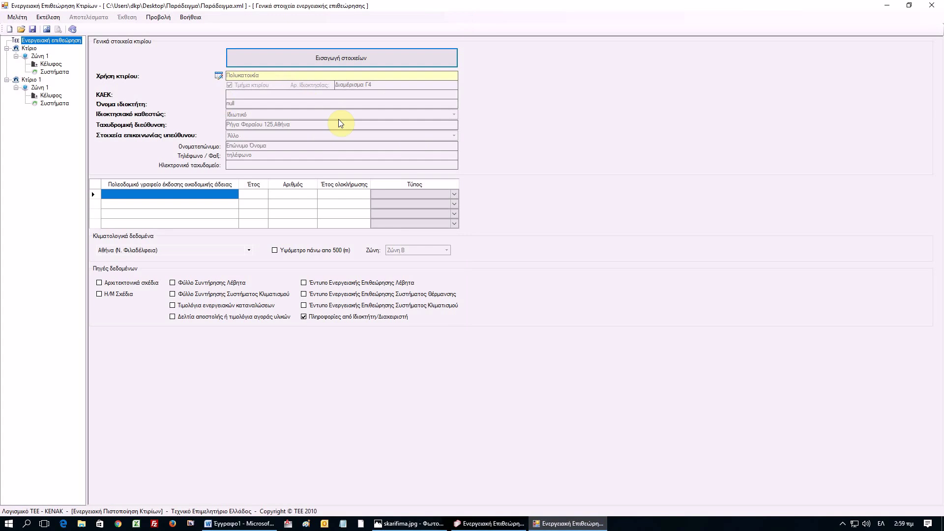
# - Examine the existing building's zone 1: general data, opaque and transparent envelope surfaces, and the heating, cooling and hot water systems
pyautogui.click(40, 56)
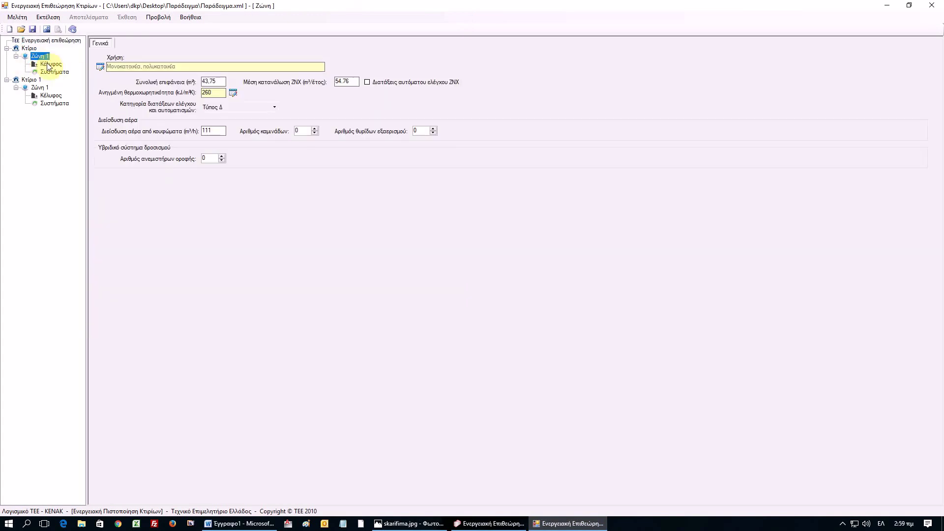
pyautogui.click(49, 65)
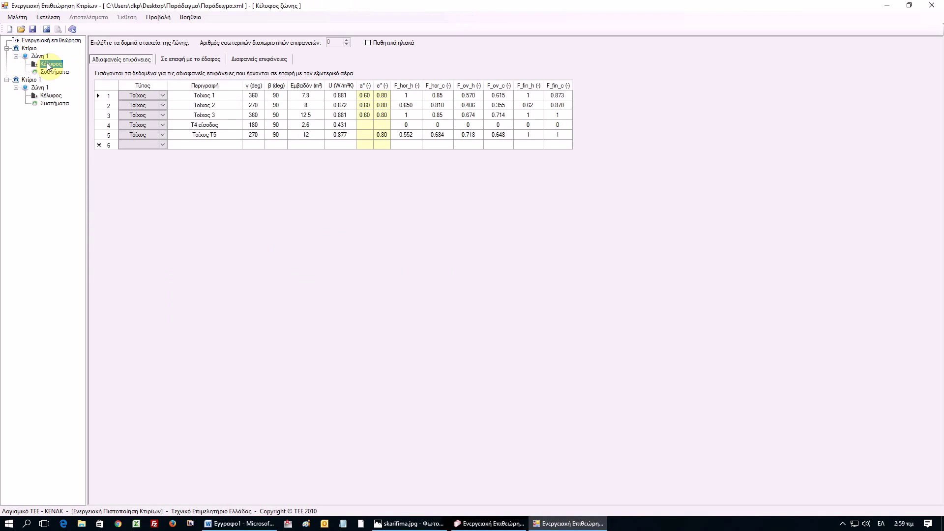
pyautogui.click(253, 60)
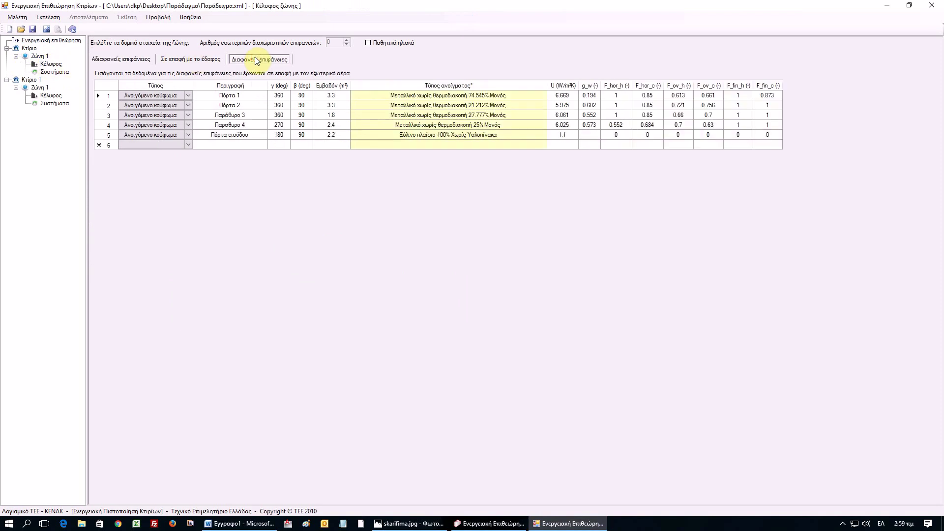
pyautogui.click(55, 73)
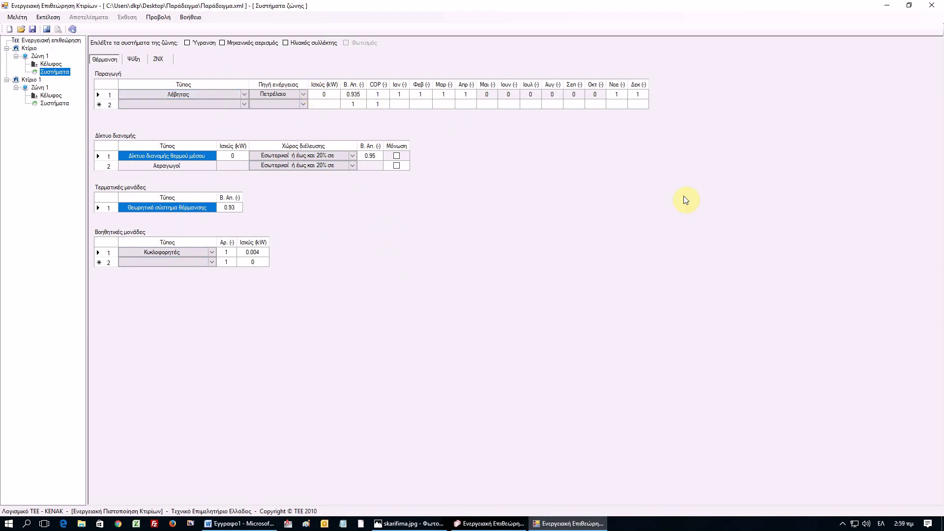
pyautogui.click(332, 94)
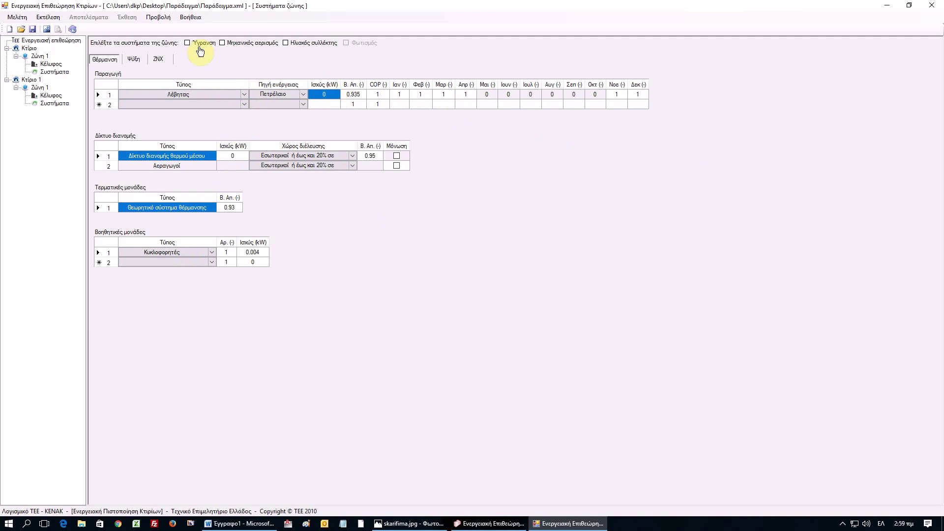
pyautogui.click(134, 59)
pyautogui.click(160, 59)
pyautogui.click(104, 59)
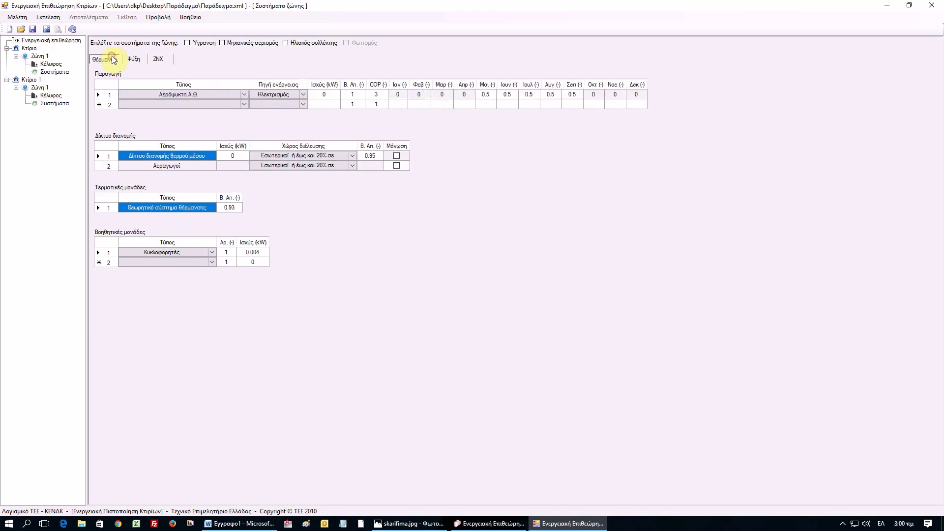
# - Run the energy calculation for the study and display the energy class and primary energy results
pyautogui.click(47, 18)
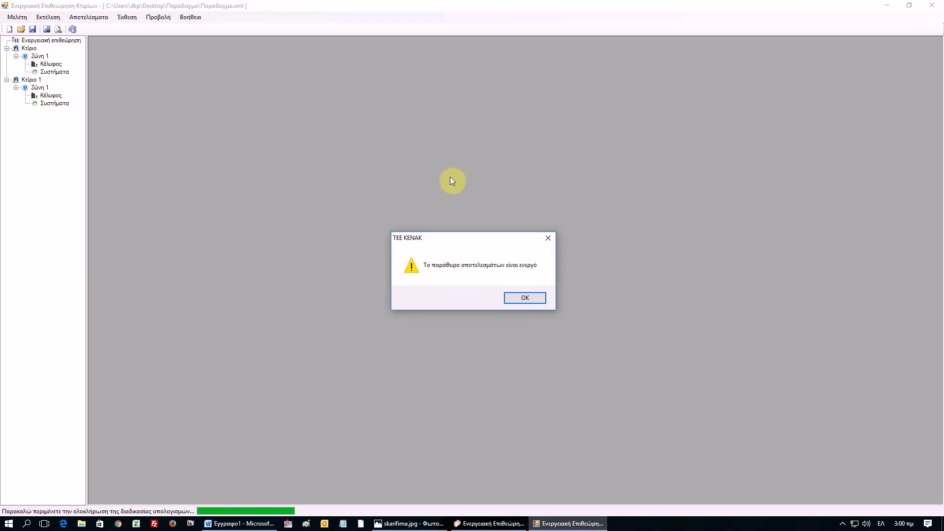
pyautogui.click(525, 299)
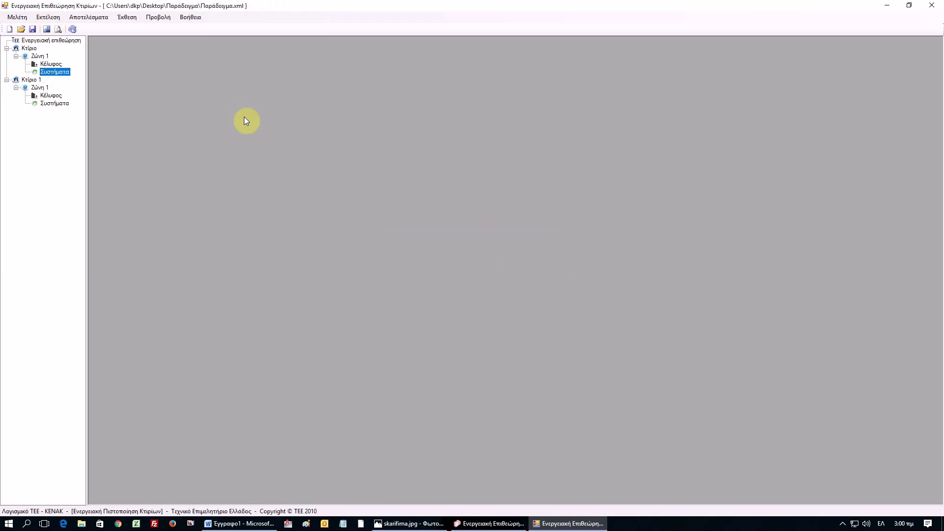
pyautogui.click(88, 18)
pyautogui.click(93, 28)
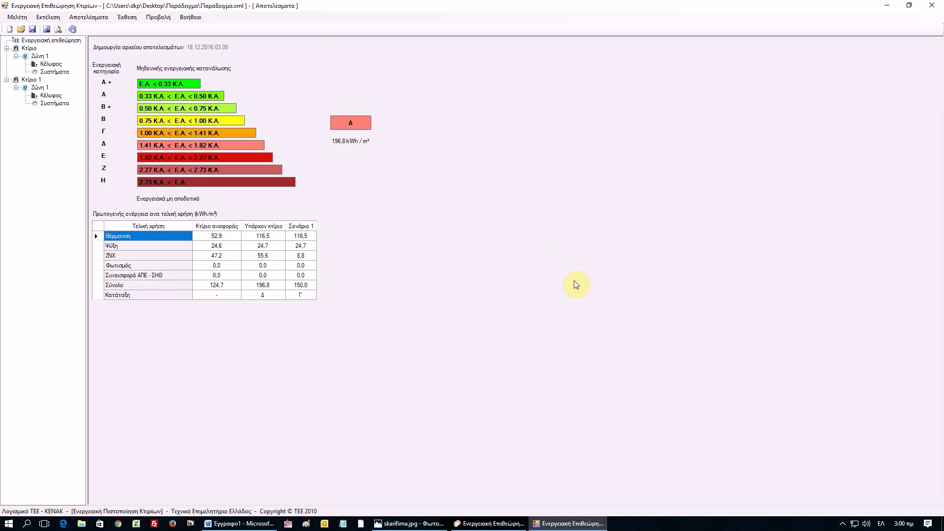
# - Save the study and close TEE KENAK
pyautogui.click(31, 29)
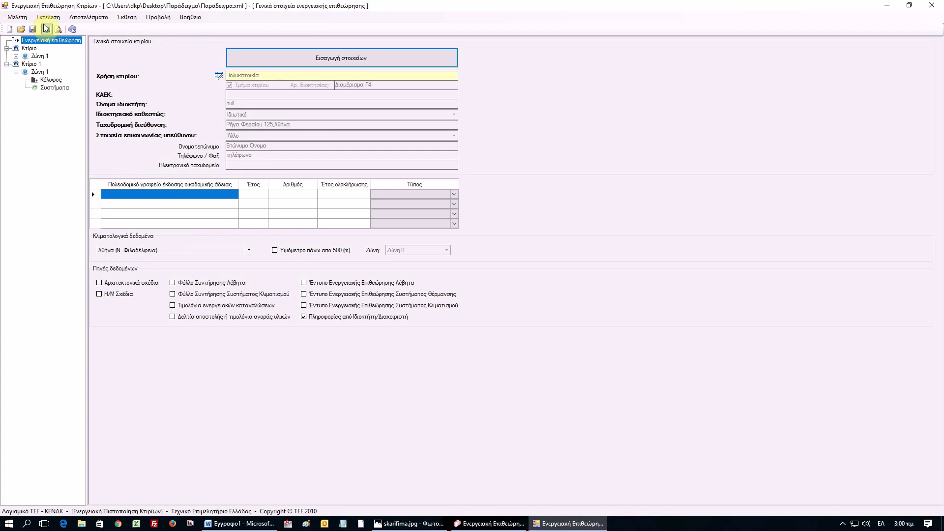
pyautogui.click(931, 6)
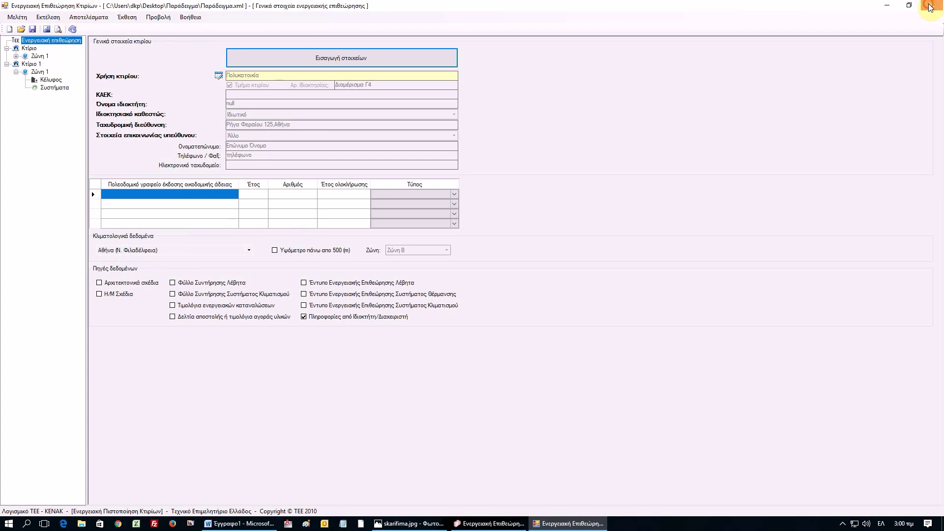
pyautogui.click(430, 293)
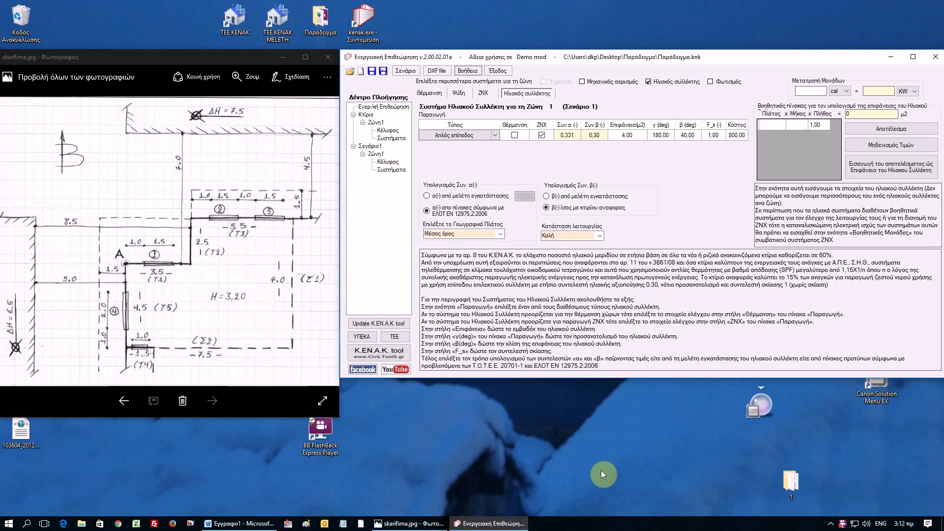
# - Open the help of the K.E.N.A.K. tool
pyautogui.click(472, 71)
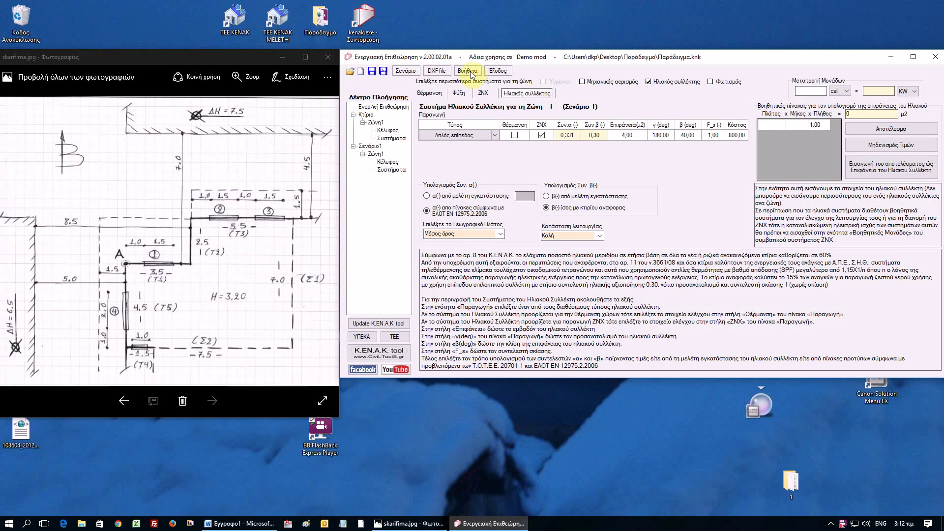